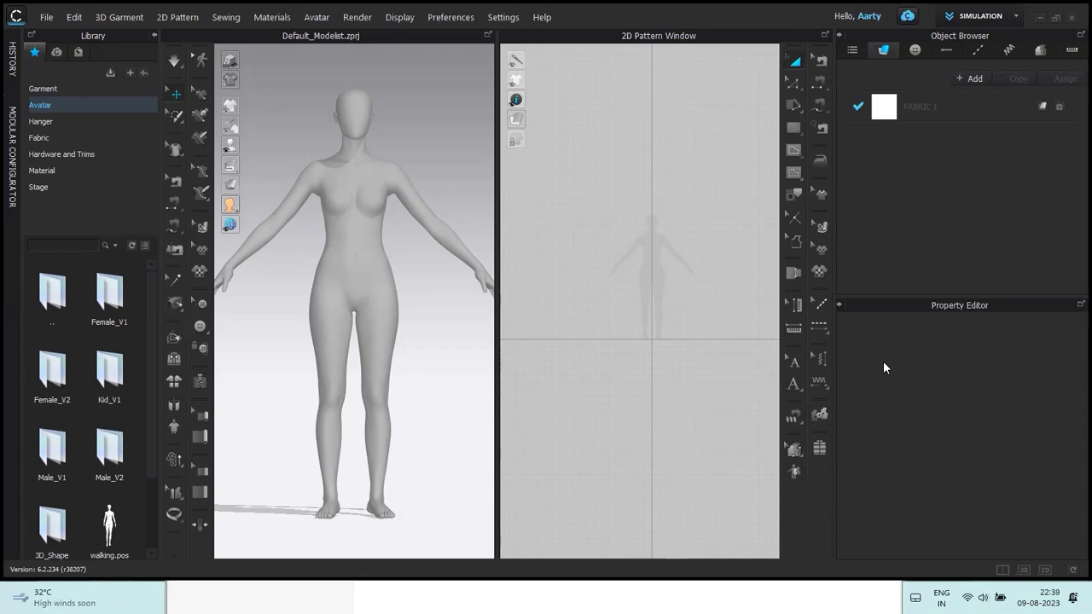
Create a 72 × 28 inch rectangle pattern and start the simulation.
{"action": "left_click", "coordinate": [794, 128]}
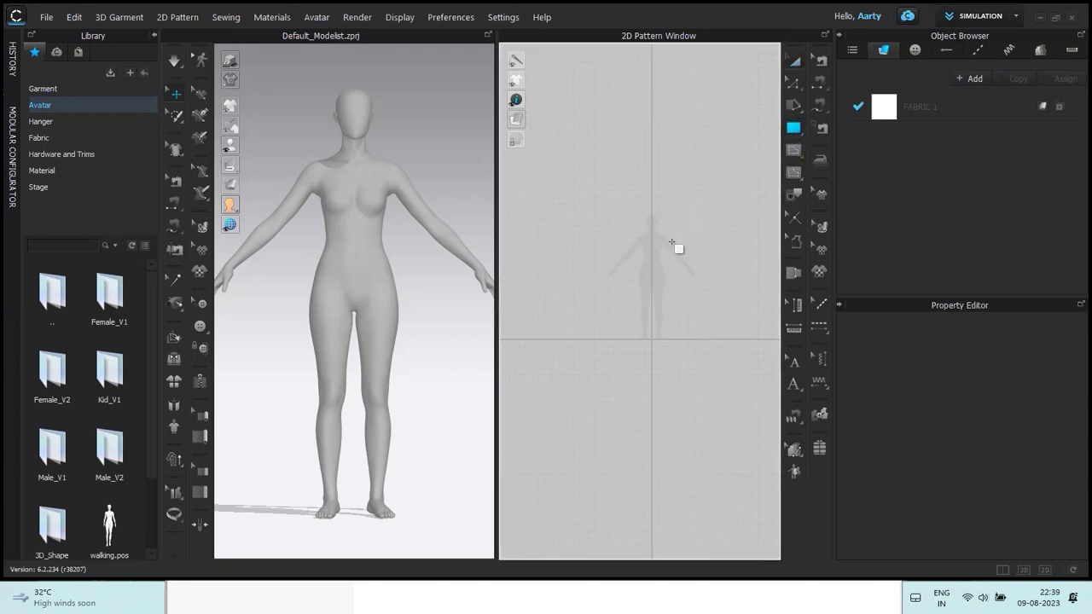
{"action": "left_click", "coordinate": [644, 245]}
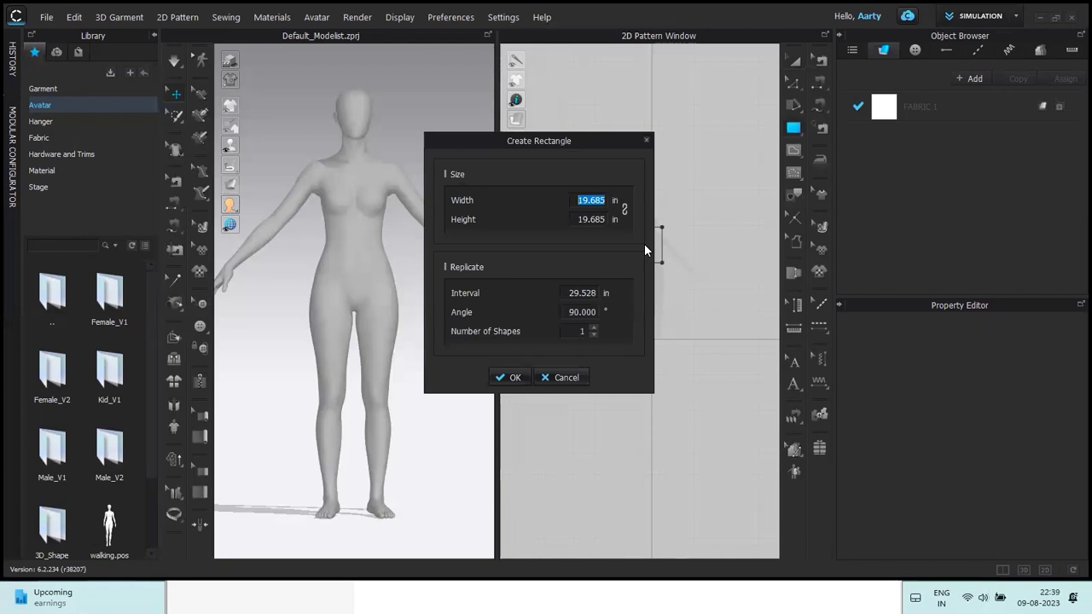
{"action": "type", "text": "72"}
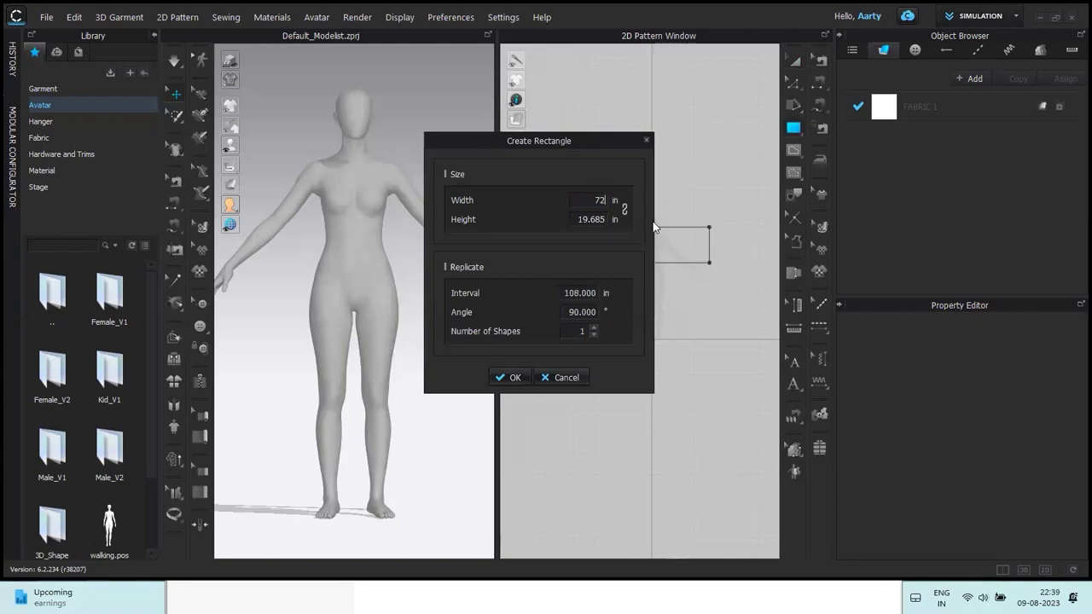
{"action": "left_click", "coordinate": [597, 221]}
{"action": "type", "text": "28"}
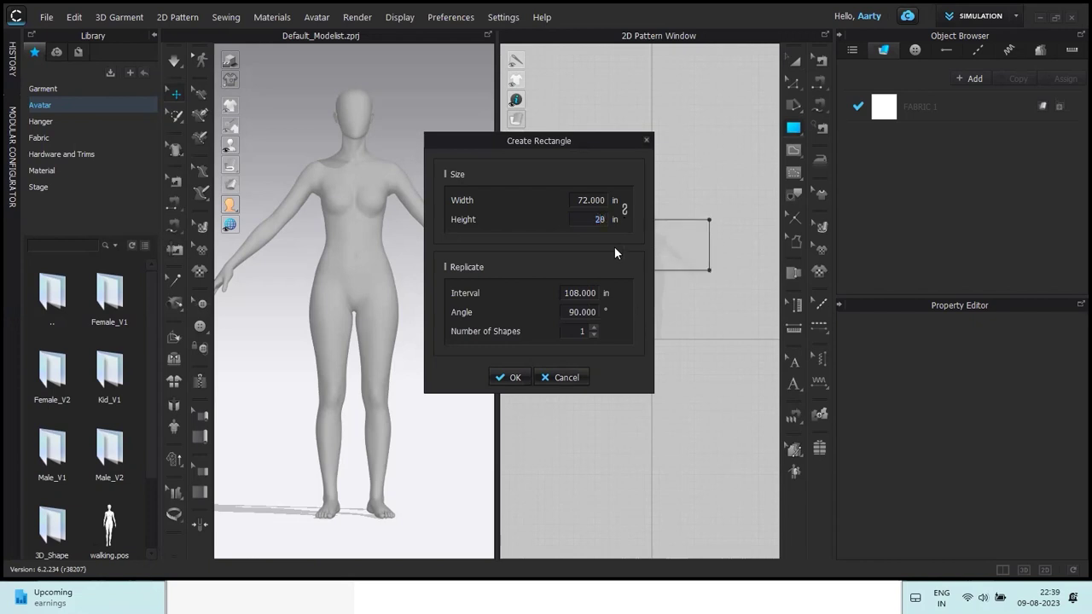
{"action": "left_click", "coordinate": [513, 378]}
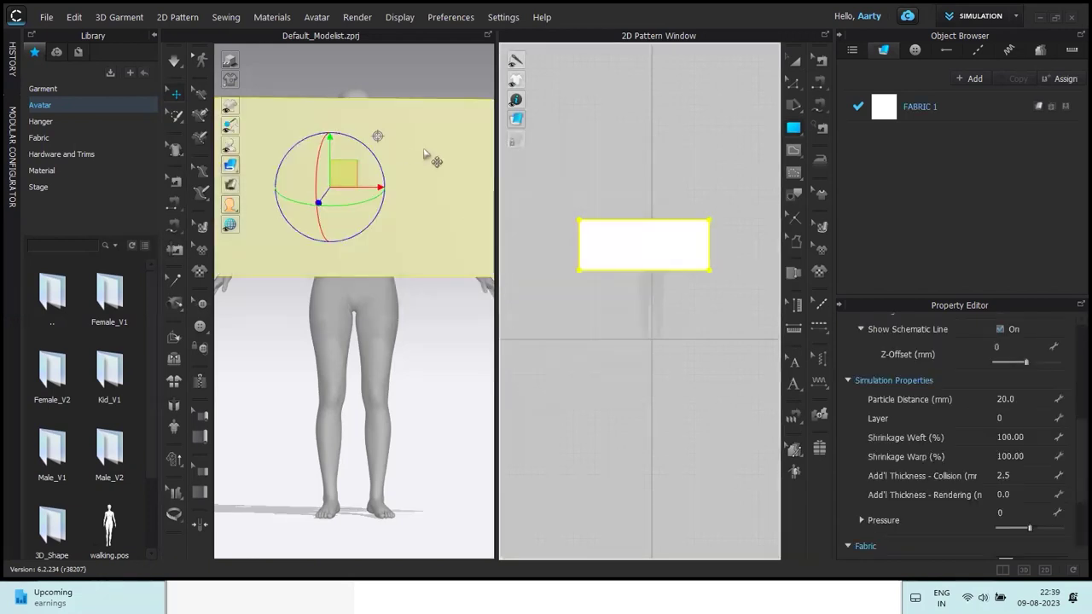
{"action": "key", "text": "space"}
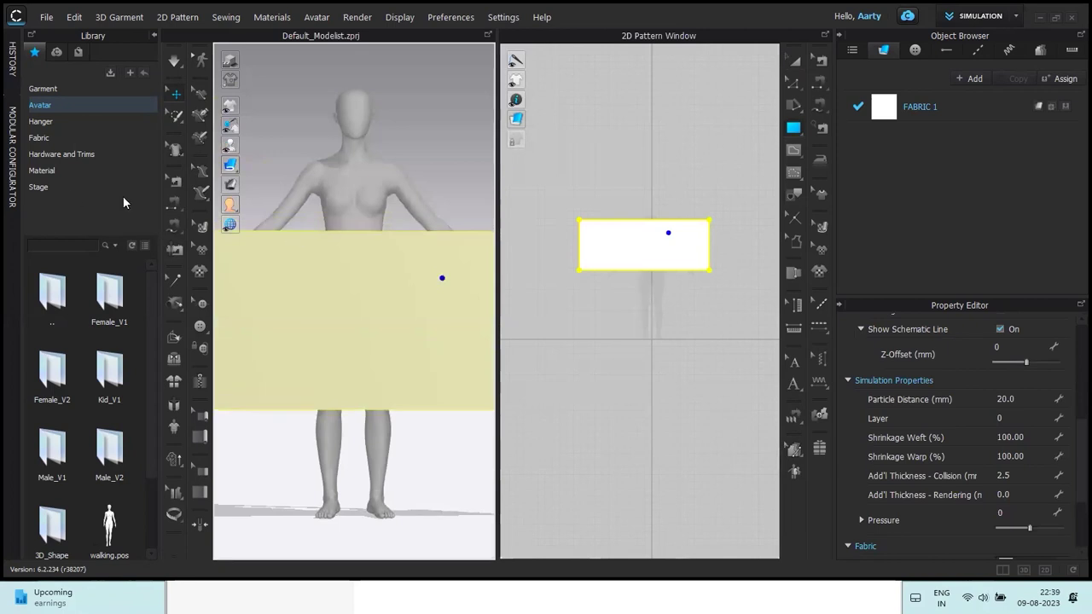
Segment-sew the rectangle's 28-inch left and right edges together.
{"action": "left_click", "coordinate": [171, 203]}
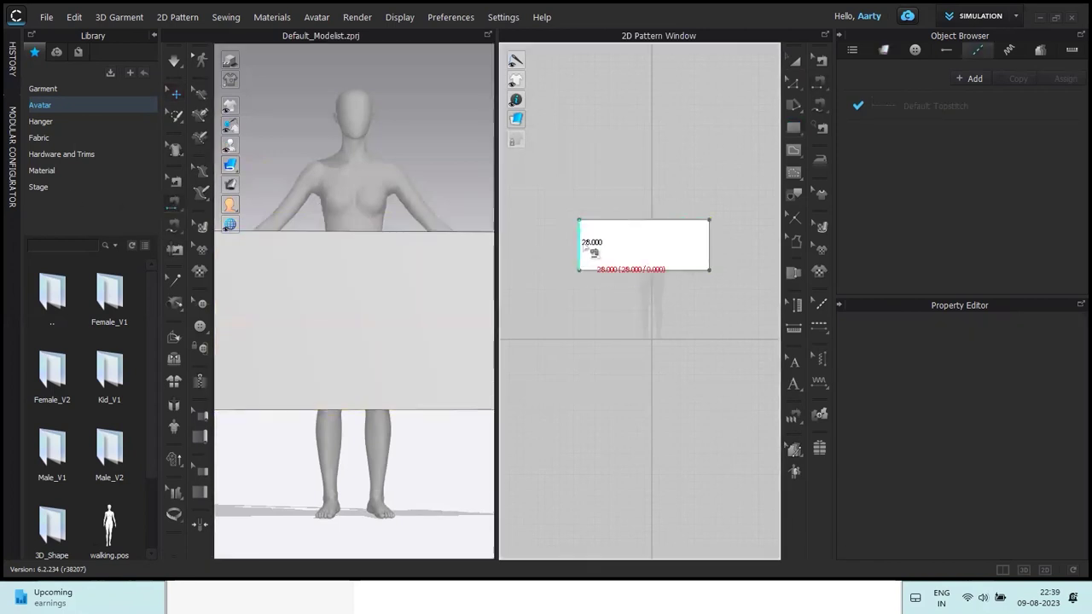
{"action": "left_click", "coordinate": [708, 248]}
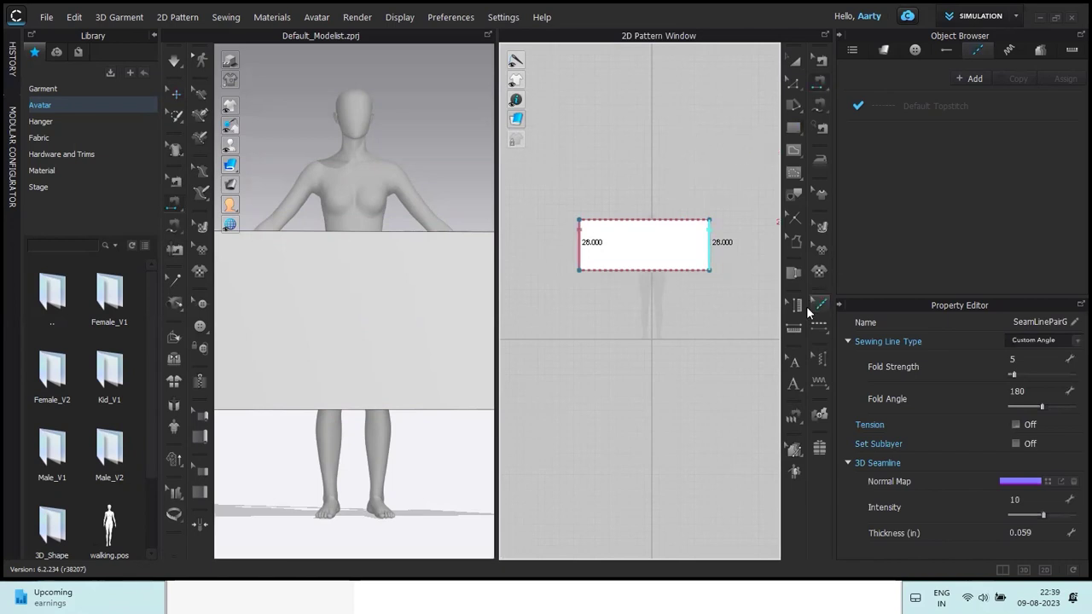
{"action": "left_click", "coordinate": [794, 83]}
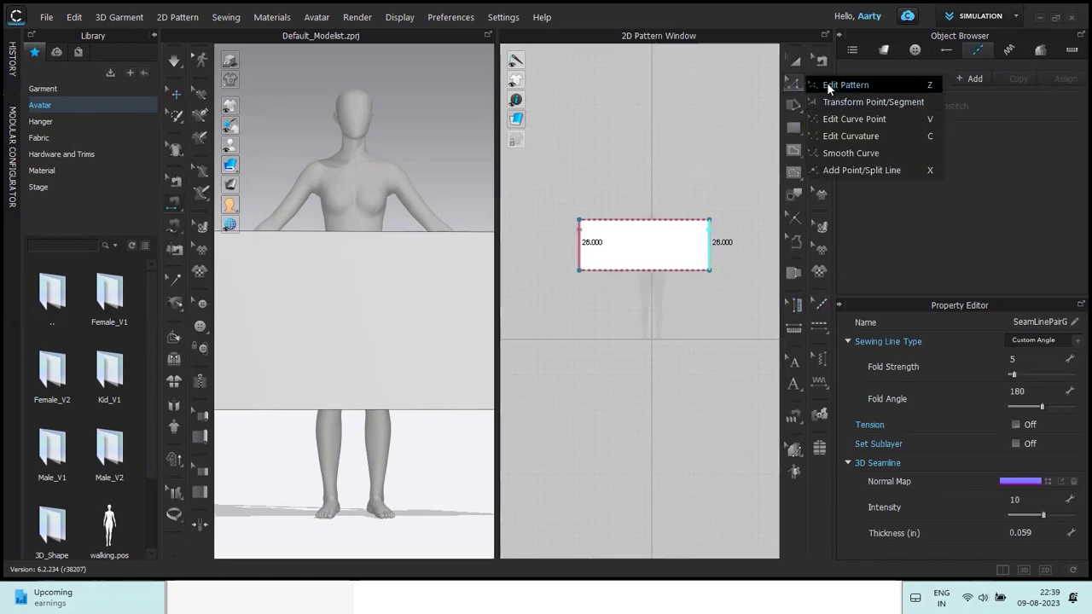
{"action": "left_click", "coordinate": [827, 84]}
Offset the rectangle's left edge into 144 internal lines spaced 0.5 in apart.
{"action": "right_click", "coordinate": [578, 244]}
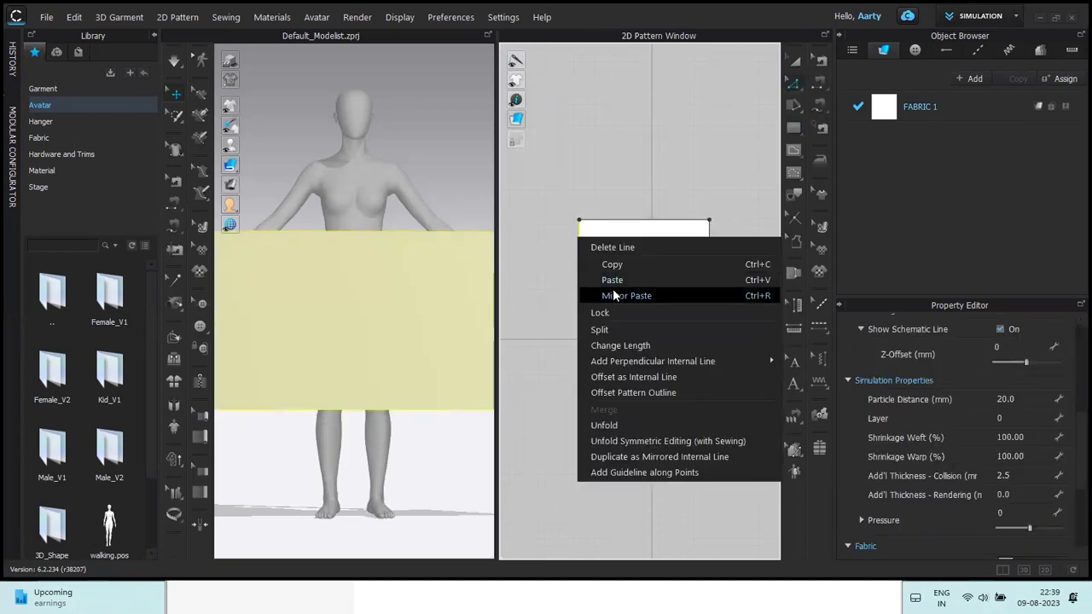
{"action": "left_click", "coordinate": [639, 376]}
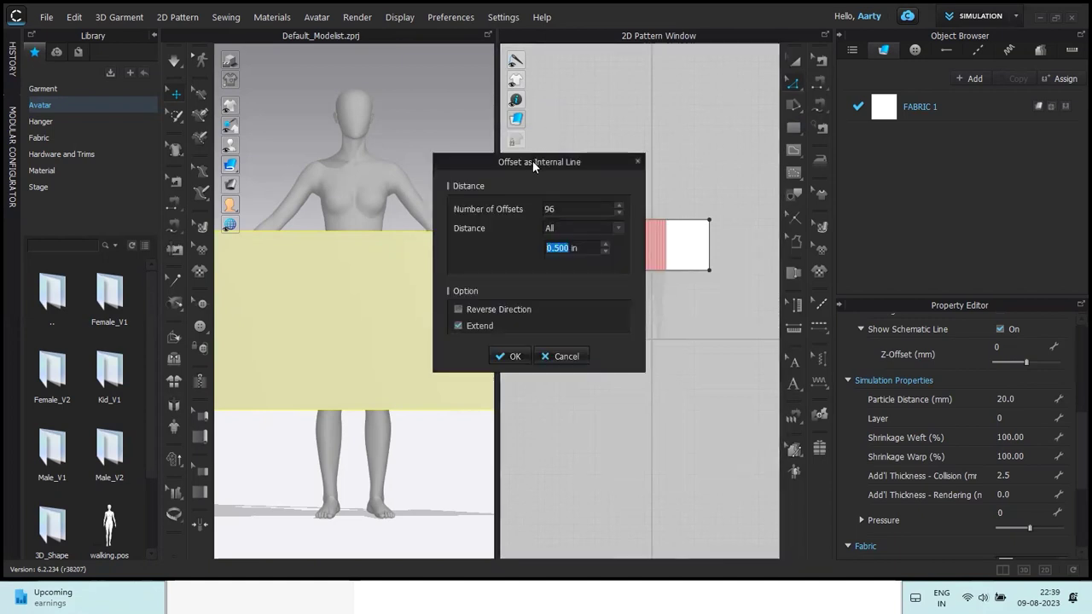
{"action": "left_click_drag", "start_coordinate": [534, 162], "coordinate": [420, 220]}
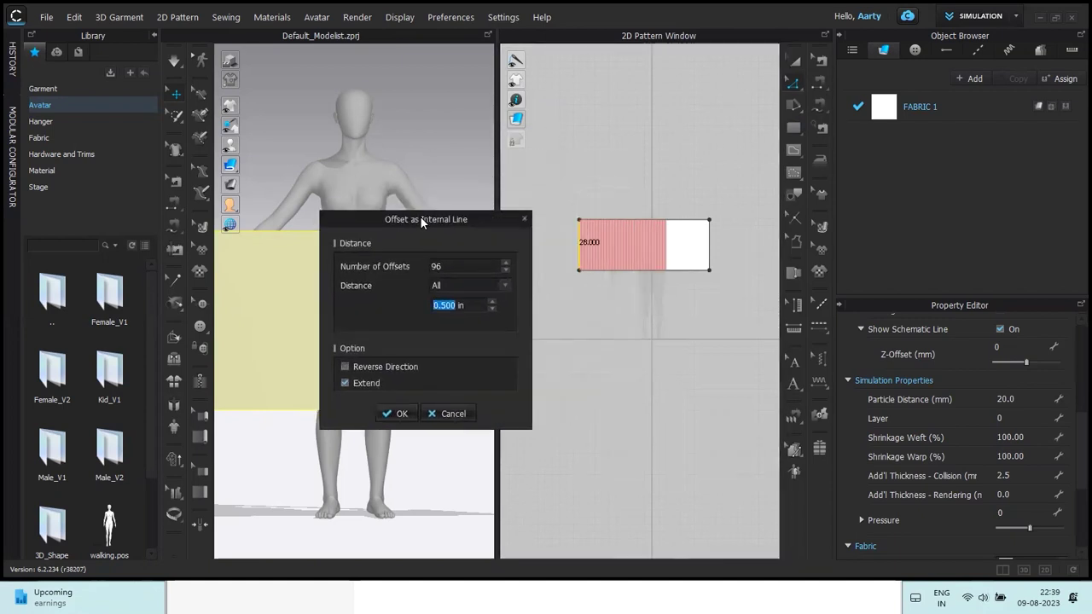
{"action": "left_click", "coordinate": [462, 267]}
{"action": "left_click", "coordinate": [508, 264]}
{"action": "left_click", "coordinate": [507, 264]}
{"action": "left_click", "coordinate": [508, 264]}
{"action": "left_click", "coordinate": [507, 264]}
{"action": "left_click", "coordinate": [507, 264]}
{"action": "left_click", "coordinate": [507, 264]}
{"action": "left_click", "coordinate": [508, 264]}
{"action": "left_click", "coordinate": [508, 264]}
{"action": "double_click", "coordinate": [508, 263]}
{"action": "double_click", "coordinate": [508, 264]}
{"action": "left_click", "coordinate": [508, 264]}
{"action": "double_click", "coordinate": [508, 263]}
{"action": "double_click", "coordinate": [507, 264]}
{"action": "double_click", "coordinate": [507, 264]}
{"action": "double_click", "coordinate": [508, 264]}
{"action": "double_click", "coordinate": [508, 264]}
{"action": "double_click", "coordinate": [508, 264]}
{"action": "double_click", "coordinate": [507, 263]}
{"action": "double_click", "coordinate": [508, 264]}
{"action": "double_click", "coordinate": [508, 264]}
{"action": "double_click", "coordinate": [507, 263]}
{"action": "double_click", "coordinate": [508, 264]}
{"action": "double_click", "coordinate": [508, 264]}
{"action": "double_click", "coordinate": [508, 263]}
{"action": "double_click", "coordinate": [508, 264]}
{"action": "double_click", "coordinate": [508, 264]}
{"action": "double_click", "coordinate": [508, 264]}
{"action": "double_click", "coordinate": [507, 264]}
{"action": "double_click", "coordinate": [508, 264]}
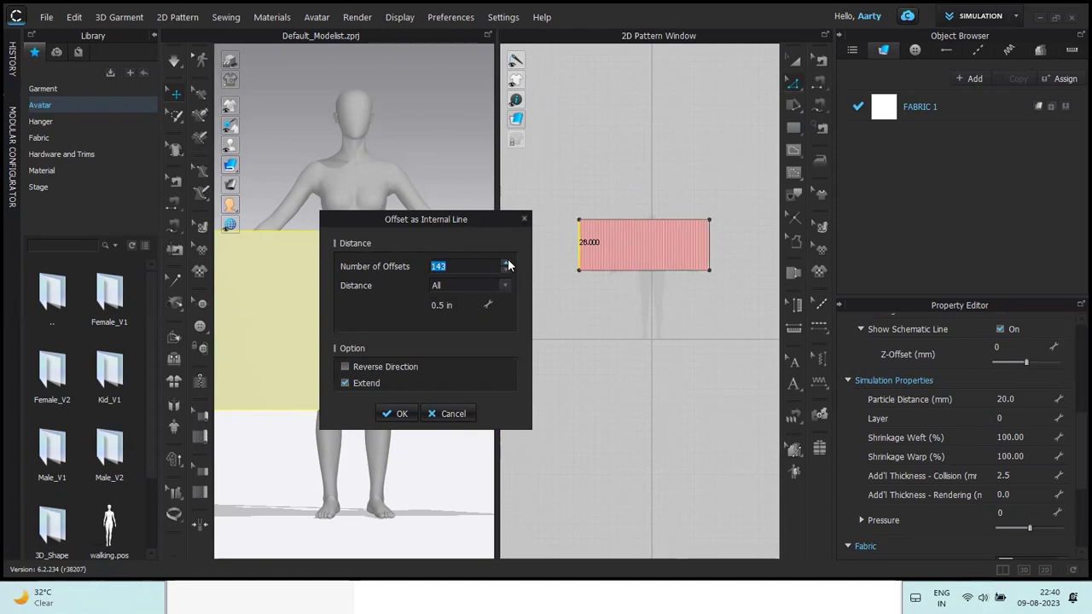
{"action": "left_click", "coordinate": [507, 264]}
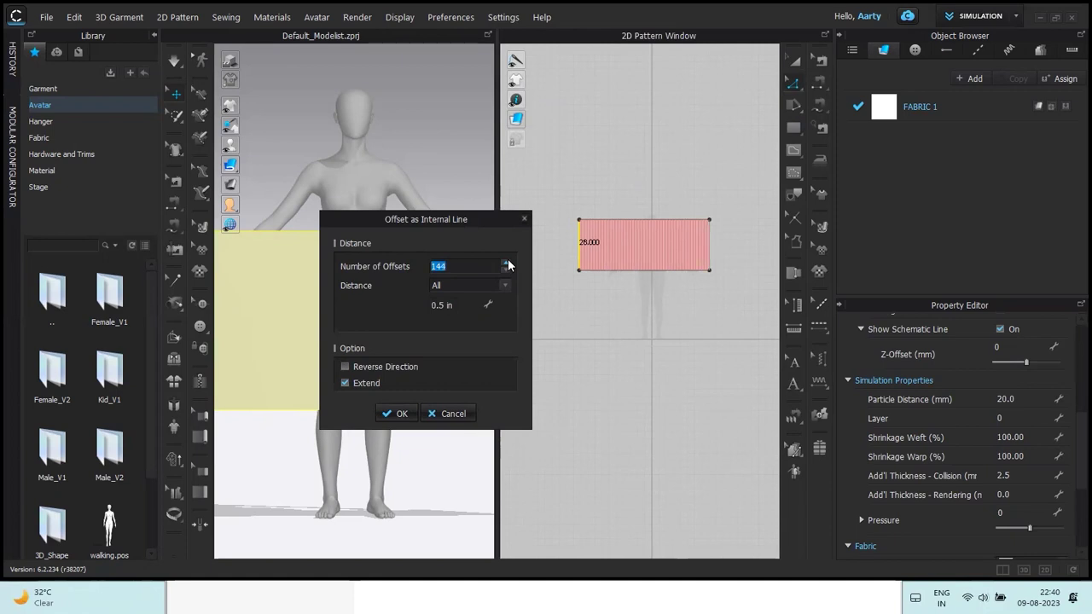
{"action": "left_click", "coordinate": [401, 414]}
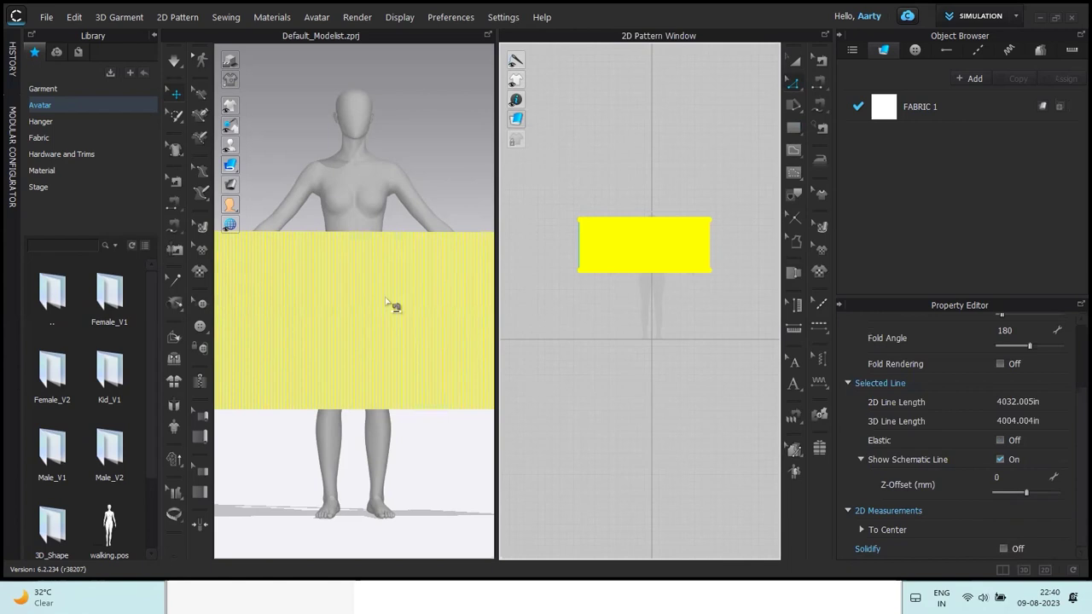
Extend the internal pleat lines to the pattern outline, adding points where they meet.
{"action": "right_click", "coordinate": [664, 250]}
{"action": "mouse_move", "coordinate": [725, 468]}
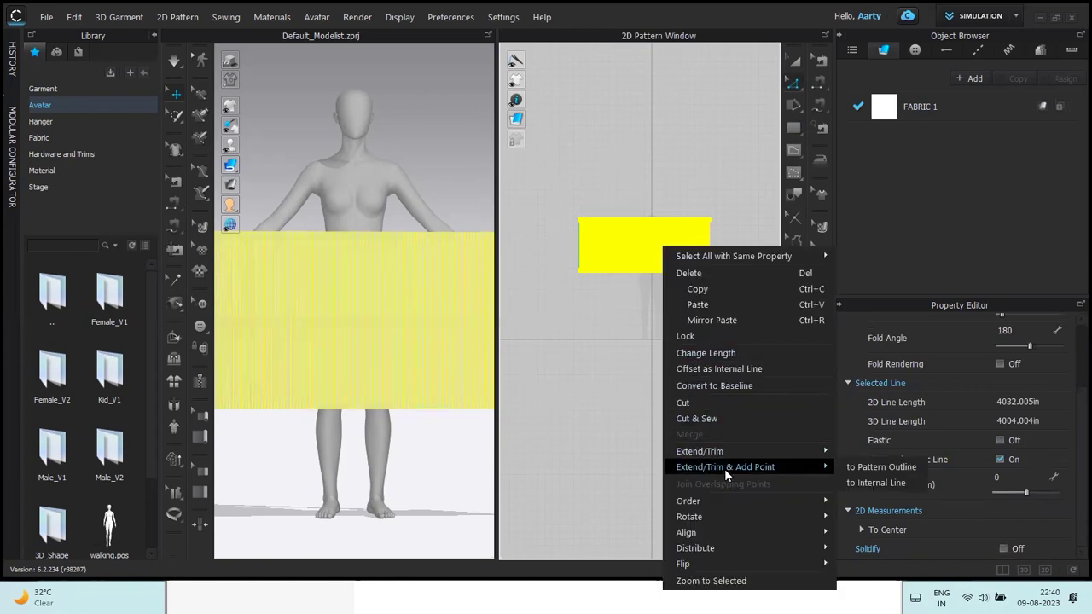
{"action": "left_click", "coordinate": [871, 469]}
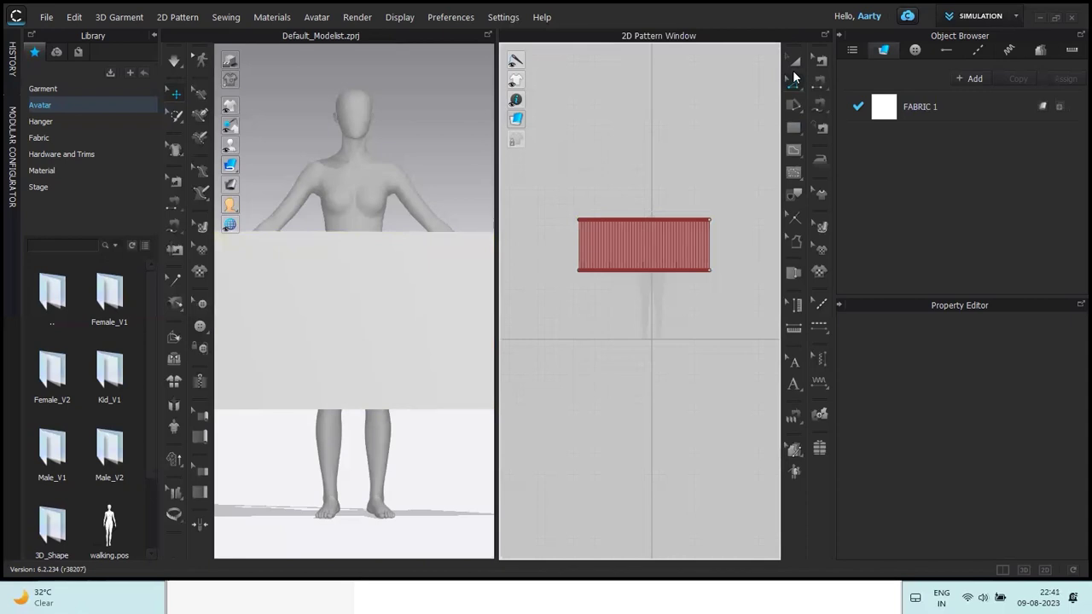
Create a 24 × 1 inch strip rectangle pattern.
{"action": "left_click", "coordinate": [794, 127]}
{"action": "left_click", "coordinate": [613, 177]}
{"action": "type", "text": "24"}
{"action": "left_click", "coordinate": [578, 219]}
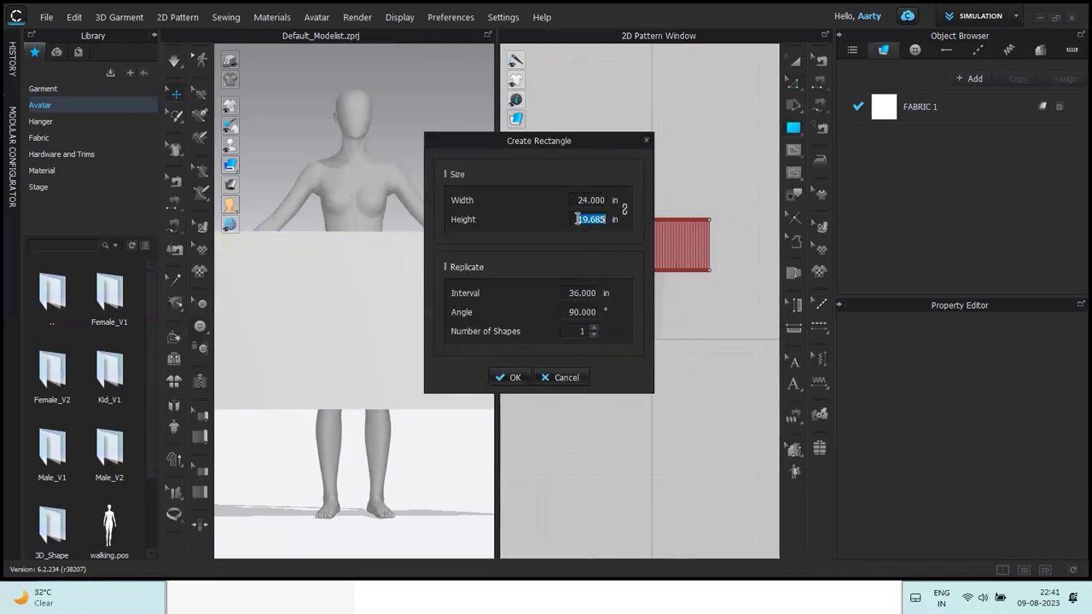
{"action": "left_click", "coordinate": [512, 377]}
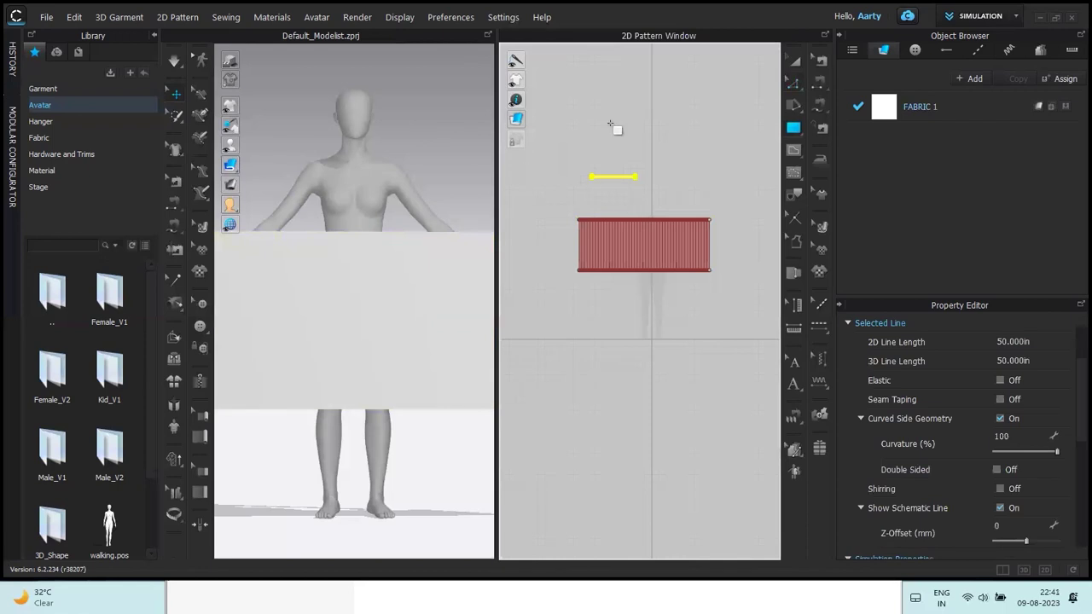
Move the strip so it sits just above the pleated rectangle's top edge.
{"action": "key", "text": "a"}
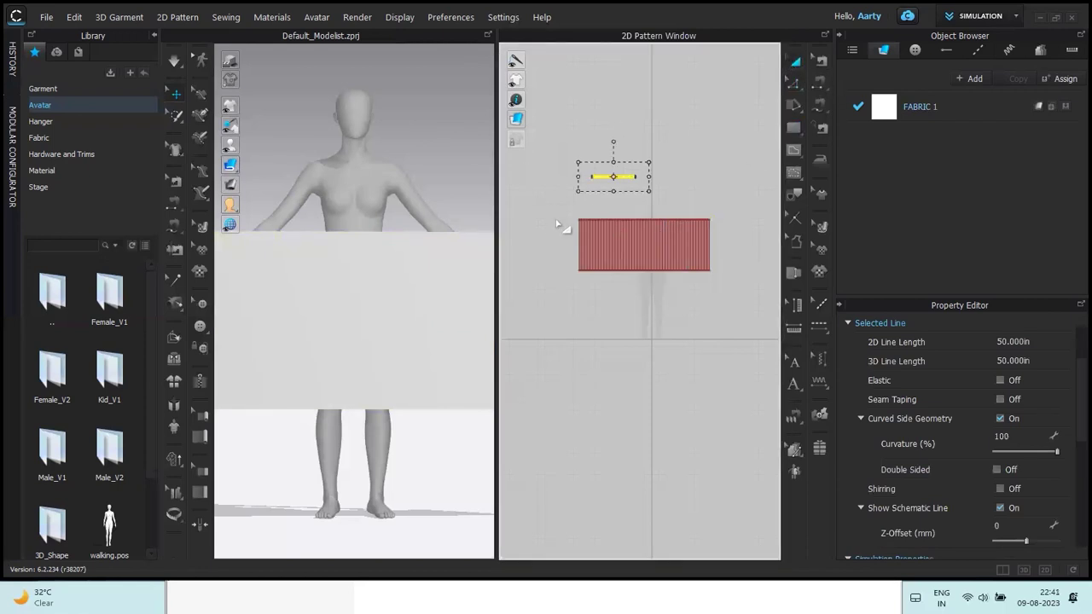
{"action": "left_click_drag", "start_coordinate": [563, 211], "coordinate": [777, 307]}
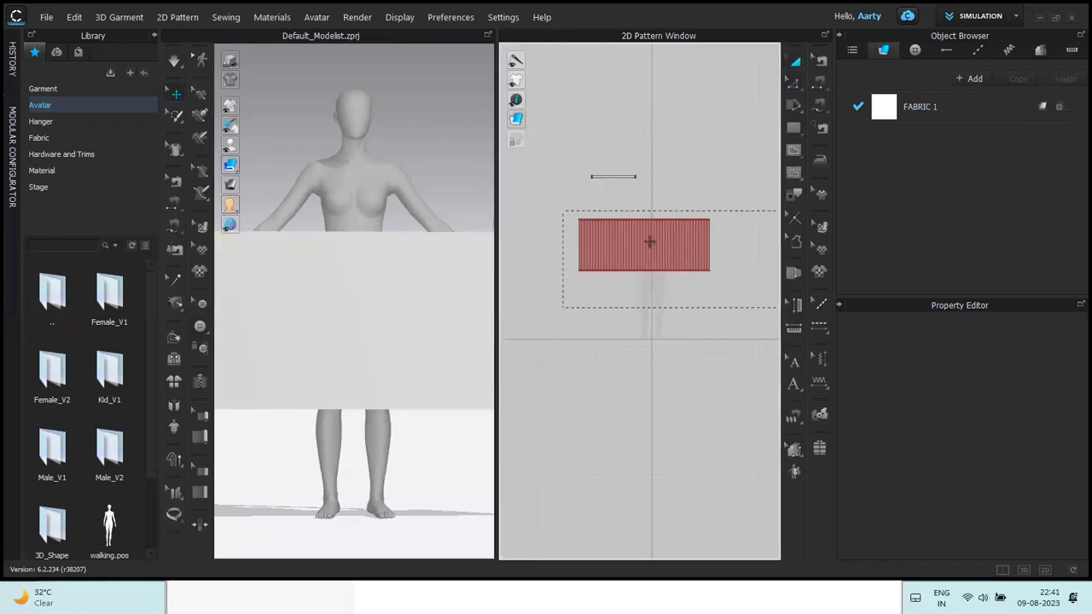
{"action": "left_click", "coordinate": [648, 248]}
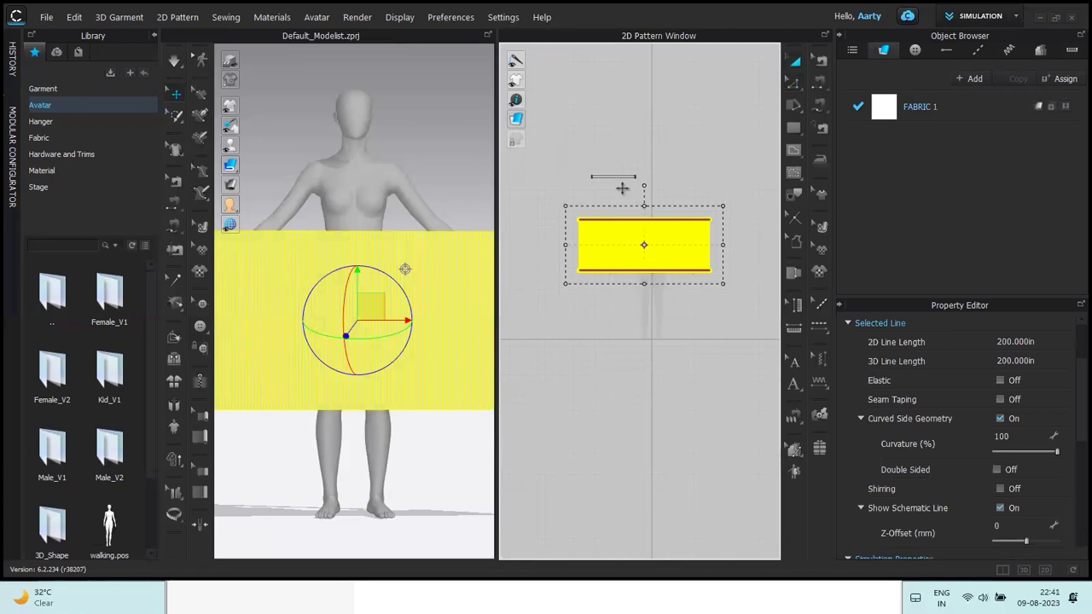
{"action": "left_click", "coordinate": [673, 240]}
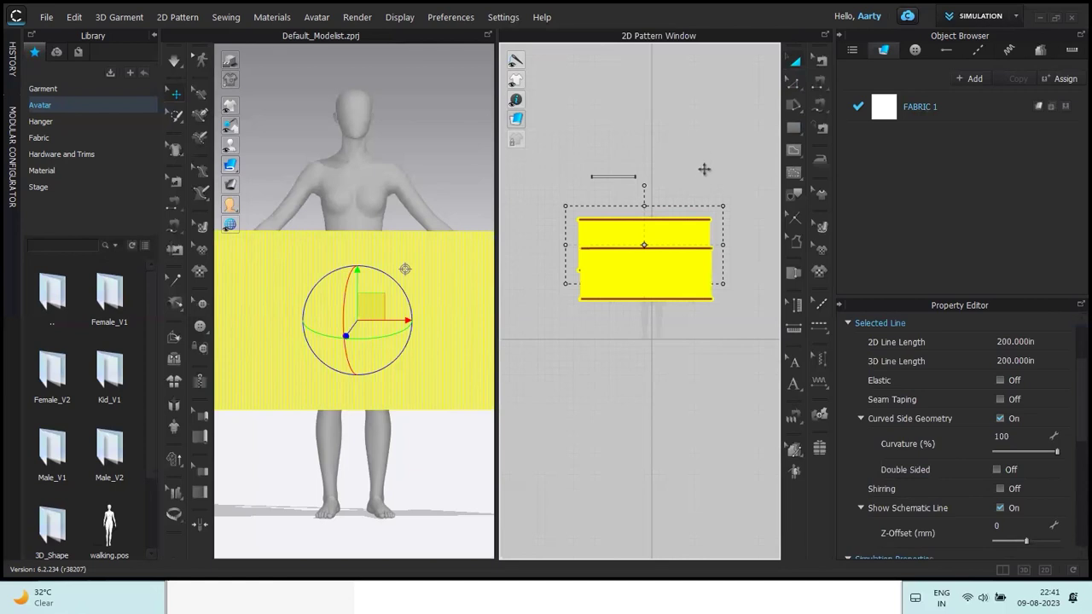
{"action": "key", "text": "ctrl+z"}
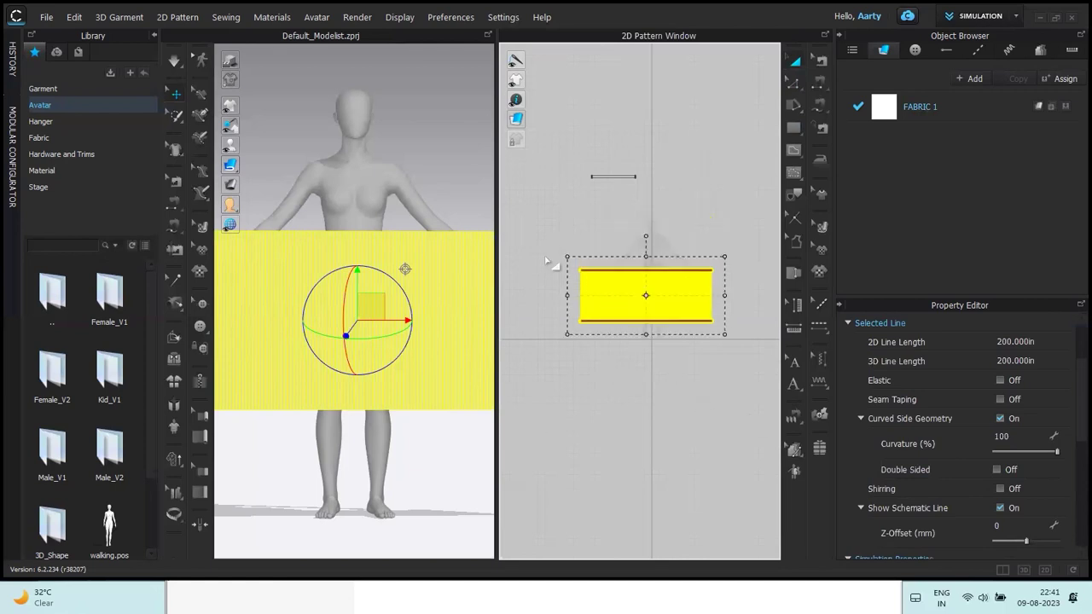
{"action": "left_click_drag", "start_coordinate": [614, 177], "coordinate": [653, 261]}
Place the strip at the avatar's chest arrangement point.
{"action": "mouse_move", "coordinate": [231, 149]}
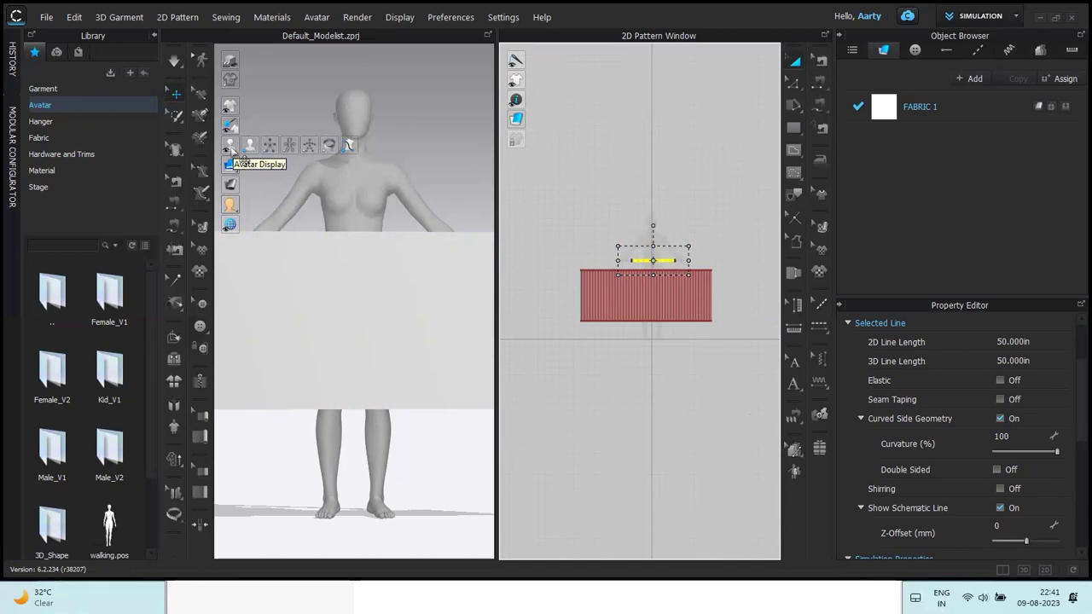
{"action": "left_click", "coordinate": [289, 147]}
{"action": "left_click", "coordinate": [355, 224]}
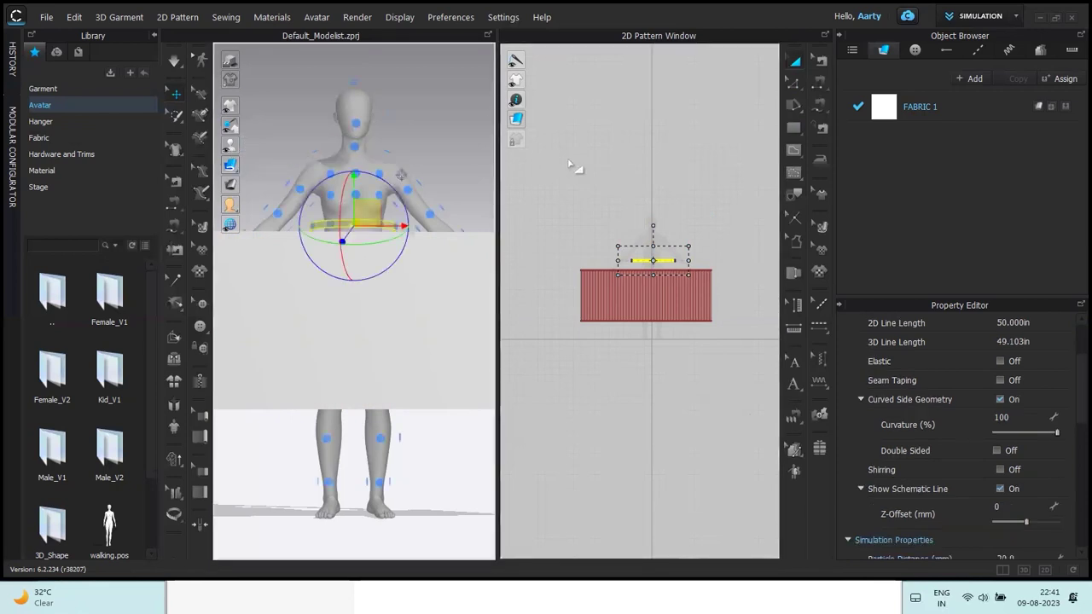
Sew the strip's long edge to the pleated rectangle's top edge.
{"action": "left_click", "coordinate": [175, 203]}
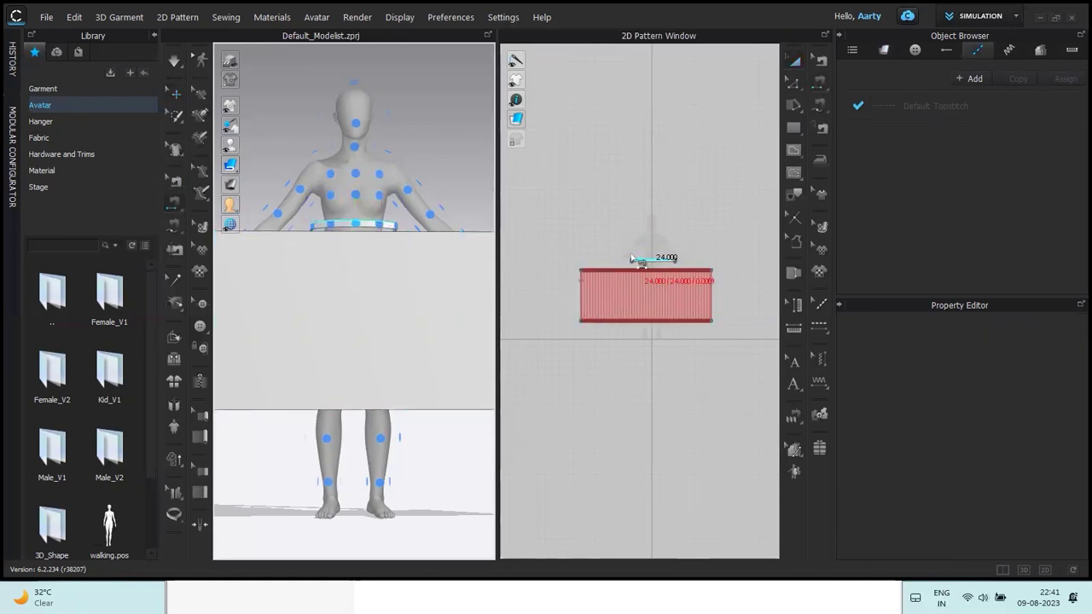
{"action": "scroll", "coordinate": [635, 260], "scroll_direction": "up", "scroll_amount": 5}
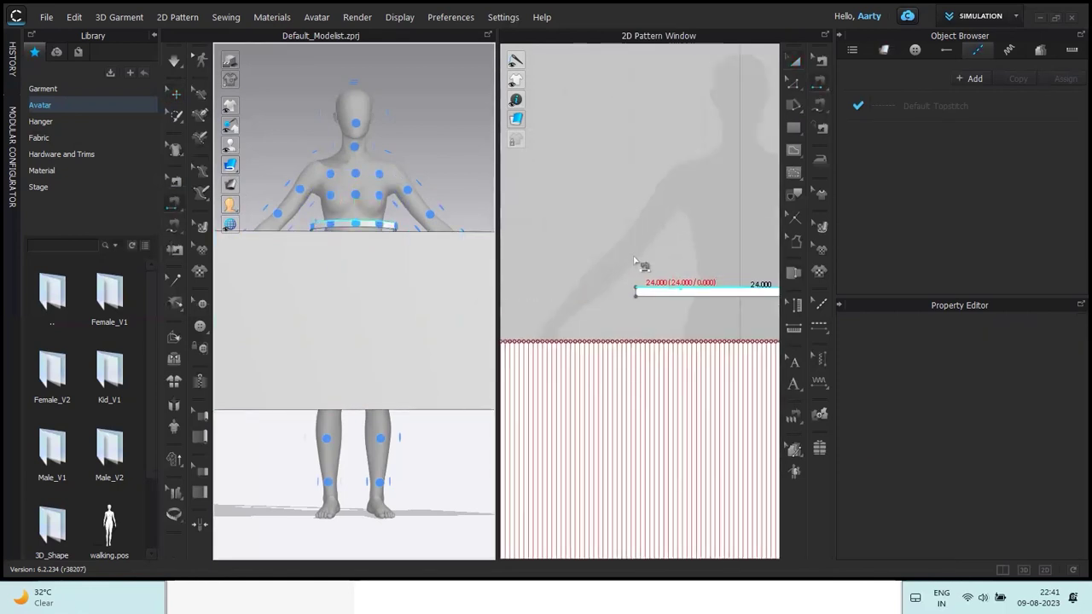
{"action": "middle_click_drag", "start_coordinate": [646, 293], "coordinate": [511, 233]}
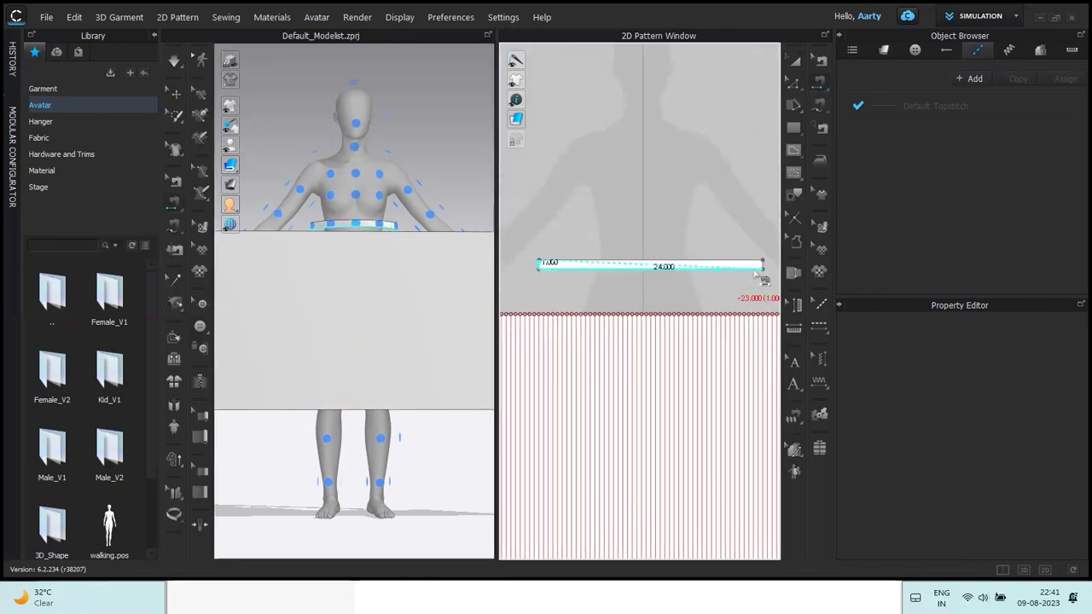
{"action": "left_click", "coordinate": [774, 270]}
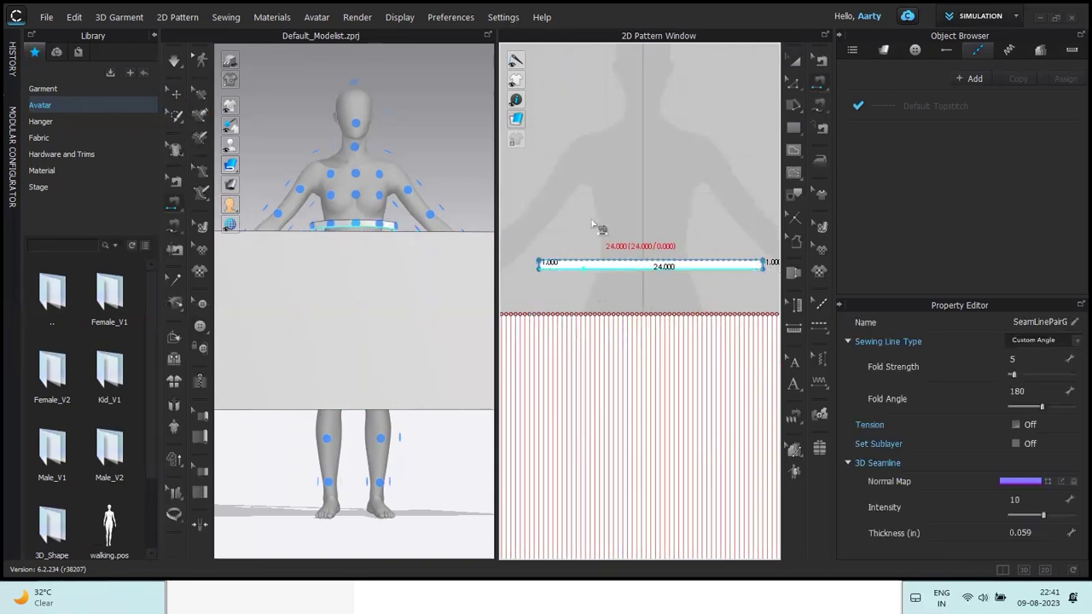
{"action": "scroll", "coordinate": [596, 226], "scroll_direction": "down", "scroll_amount": 5}
{"action": "scroll", "coordinate": [596, 227], "scroll_direction": "down", "scroll_amount": 2}
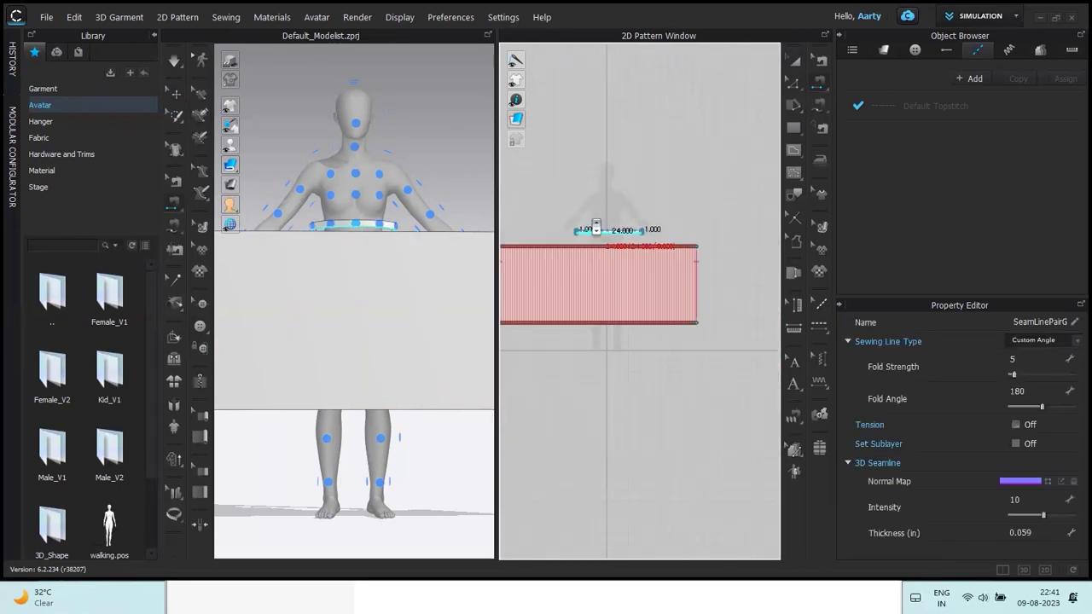
{"action": "middle_click_drag", "start_coordinate": [596, 226], "coordinate": [663, 291]}
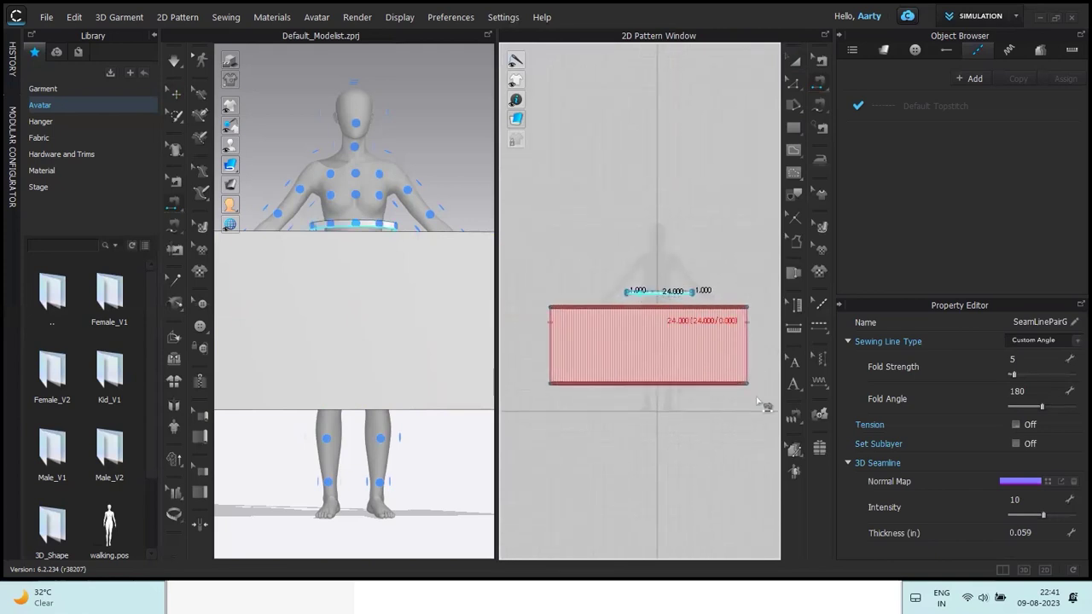
Add accordion pleat folds with two internal lines per pleat across the skirt pattern.
{"action": "left_click", "coordinate": [794, 420]}
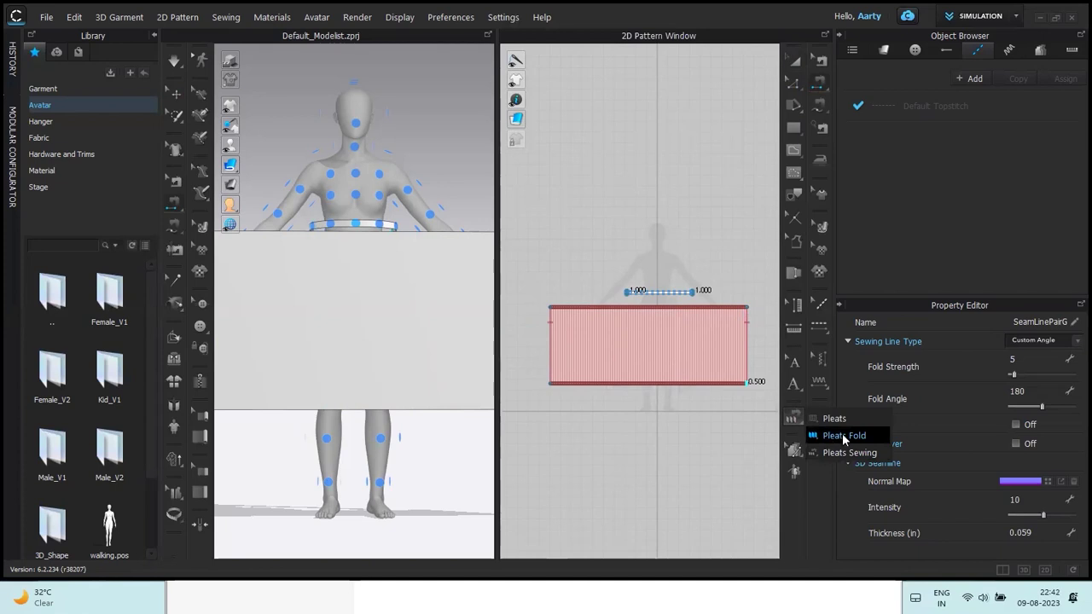
{"action": "left_click", "coordinate": [838, 437]}
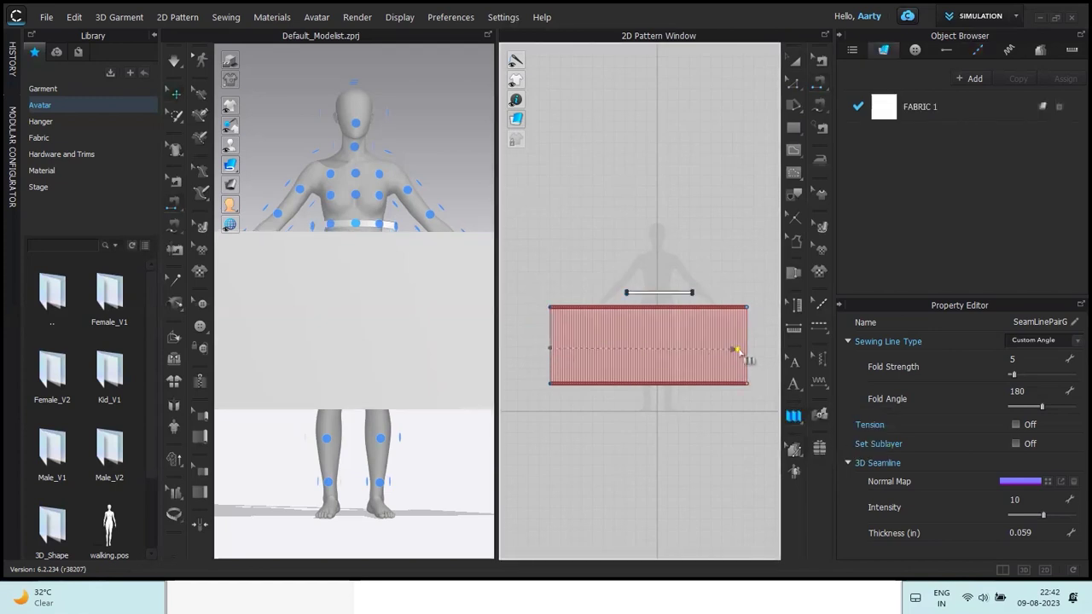
{"action": "left_click", "coordinate": [745, 345]}
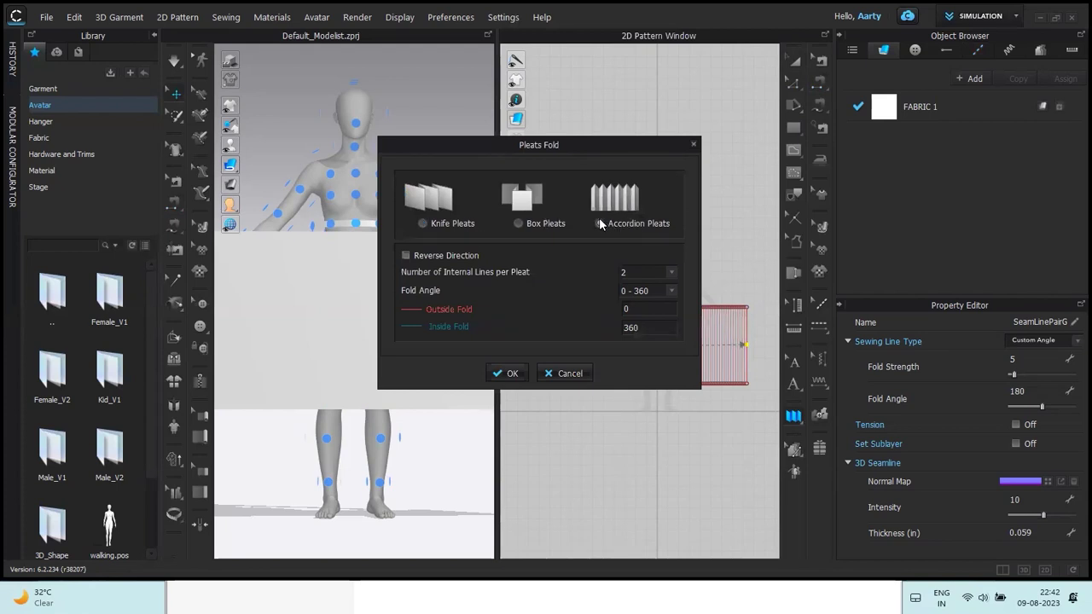
{"action": "left_click", "coordinate": [509, 375]}
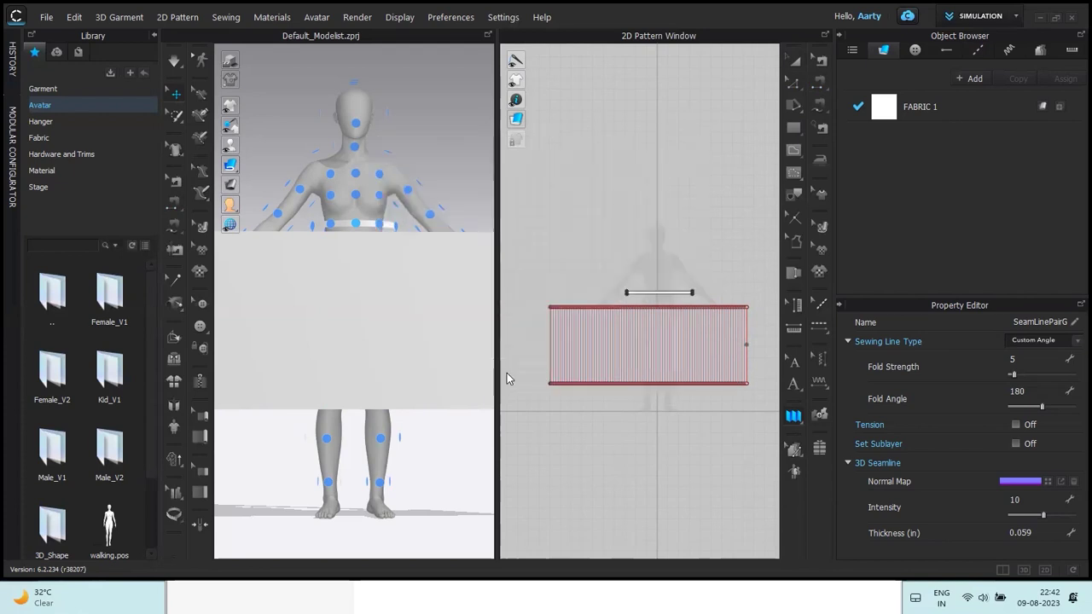
Pleat-sew the waist strip, from its left to right end, onto the skirt's top edge.
{"action": "left_click", "coordinate": [793, 418]}
{"action": "left_click", "coordinate": [840, 434]}
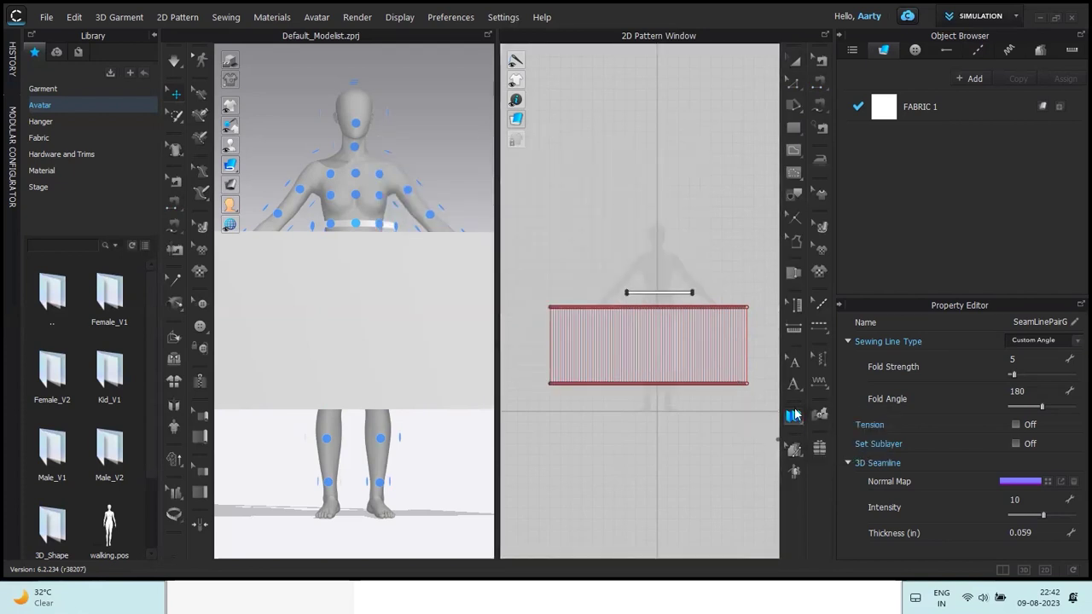
{"action": "left_click", "coordinate": [640, 306]}
{"action": "left_click", "coordinate": [705, 305]}
{"action": "left_click", "coordinate": [555, 316]}
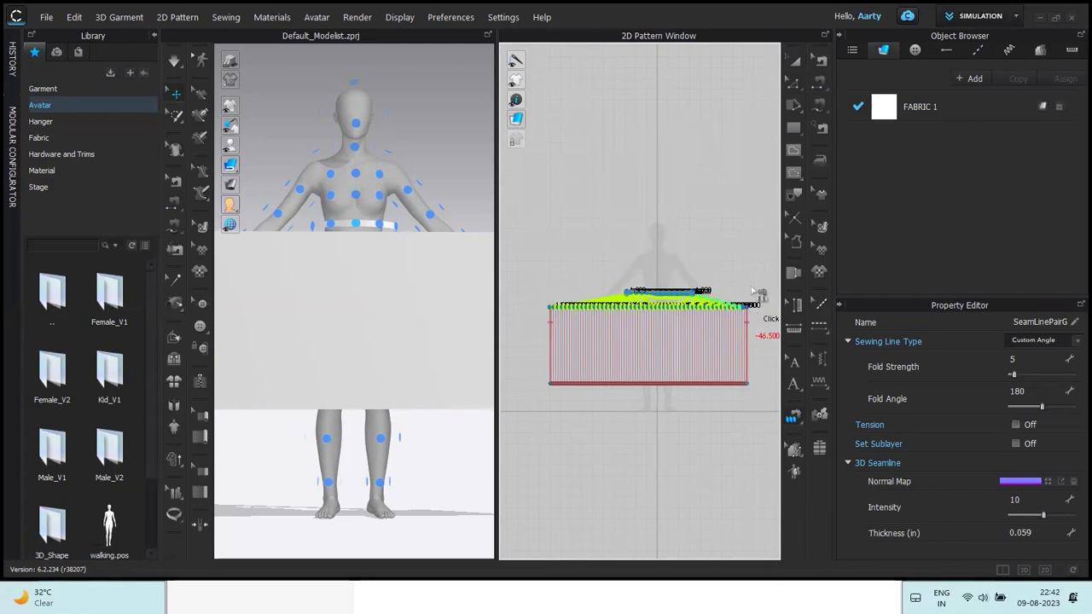
{"action": "scroll", "coordinate": [755, 291], "scroll_direction": "up", "scroll_amount": 2}
{"action": "scroll", "coordinate": [755, 294], "scroll_direction": "up", "scroll_amount": 6}
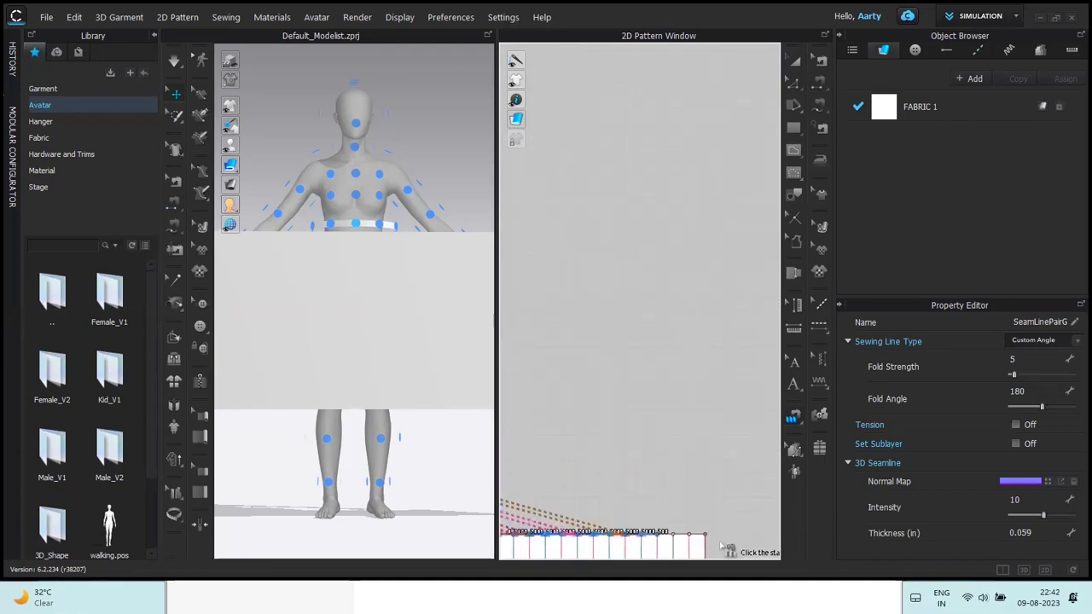
Shorten the seam segment at the skirt's top-right corner from 2.000 to 0.500.
{"action": "left_click", "coordinate": [176, 181]}
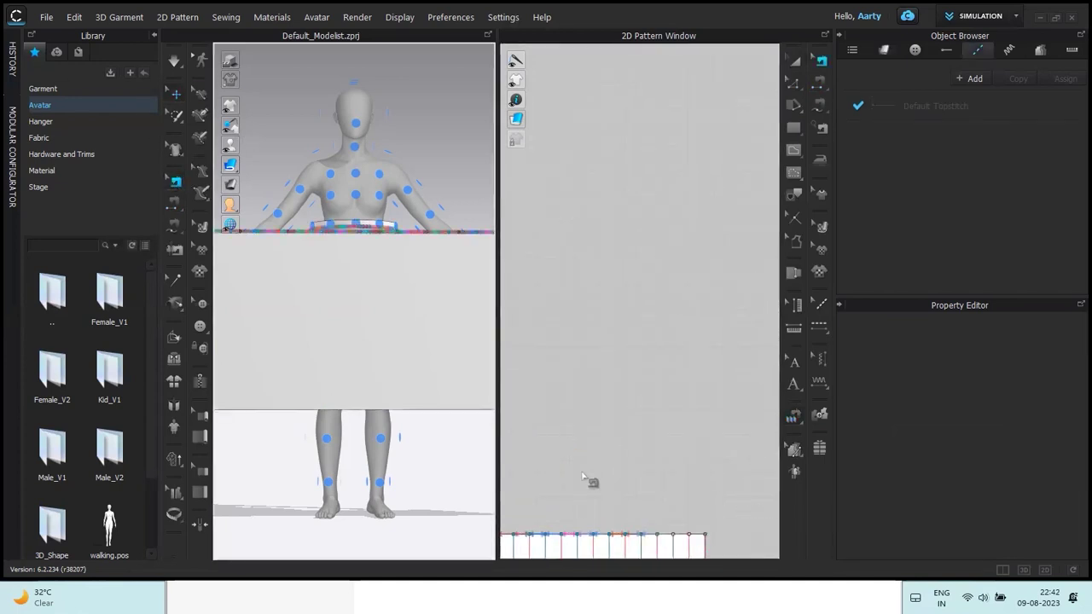
{"action": "left_click", "coordinate": [667, 540]}
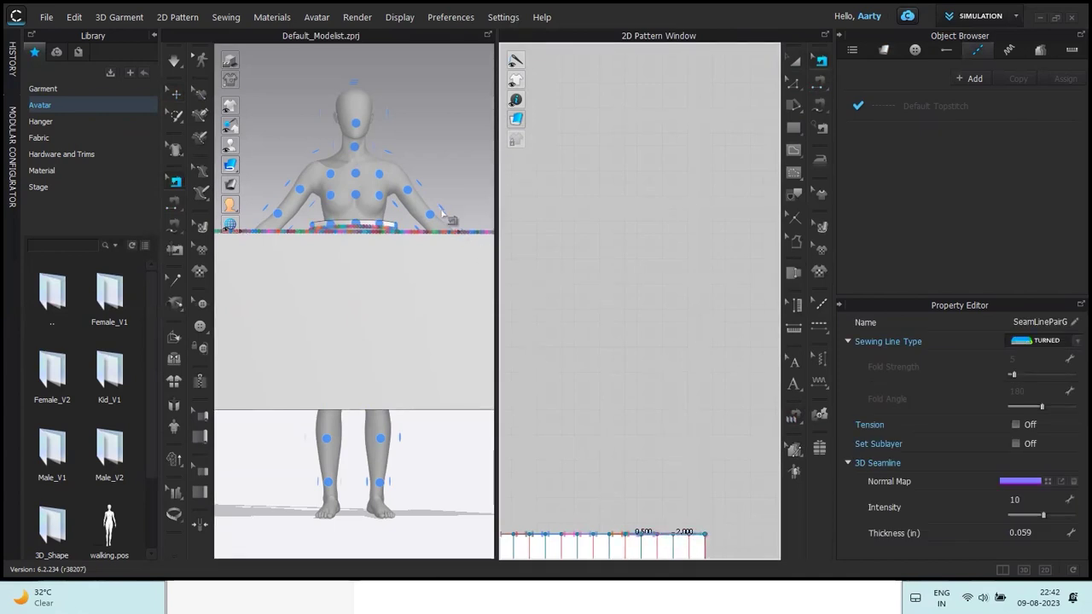
{"action": "scroll", "coordinate": [668, 363], "scroll_direction": "down", "scroll_amount": 5}
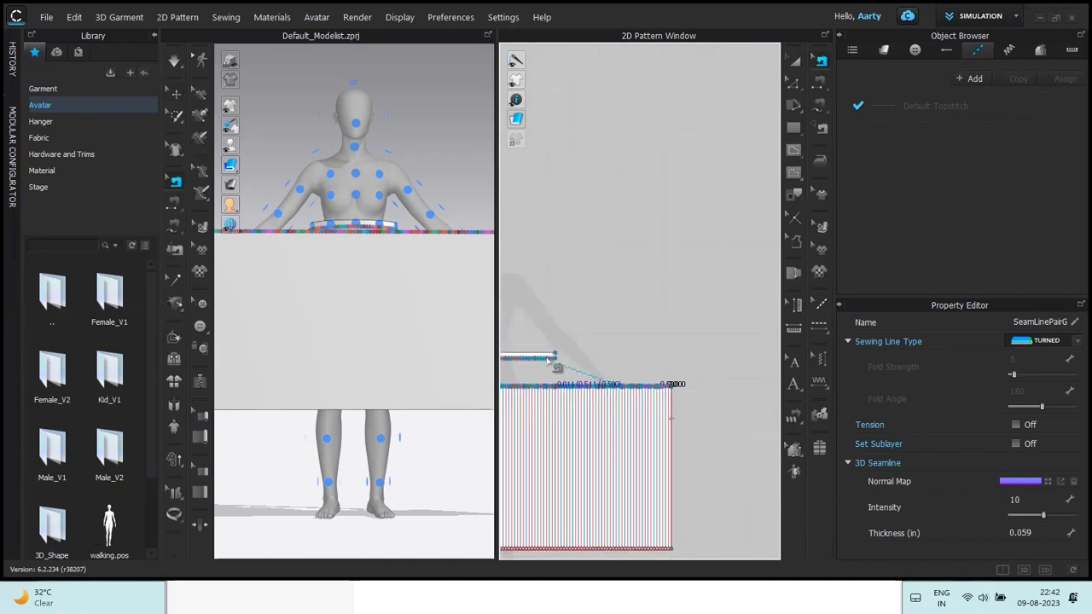
{"action": "right_click", "coordinate": [555, 358]}
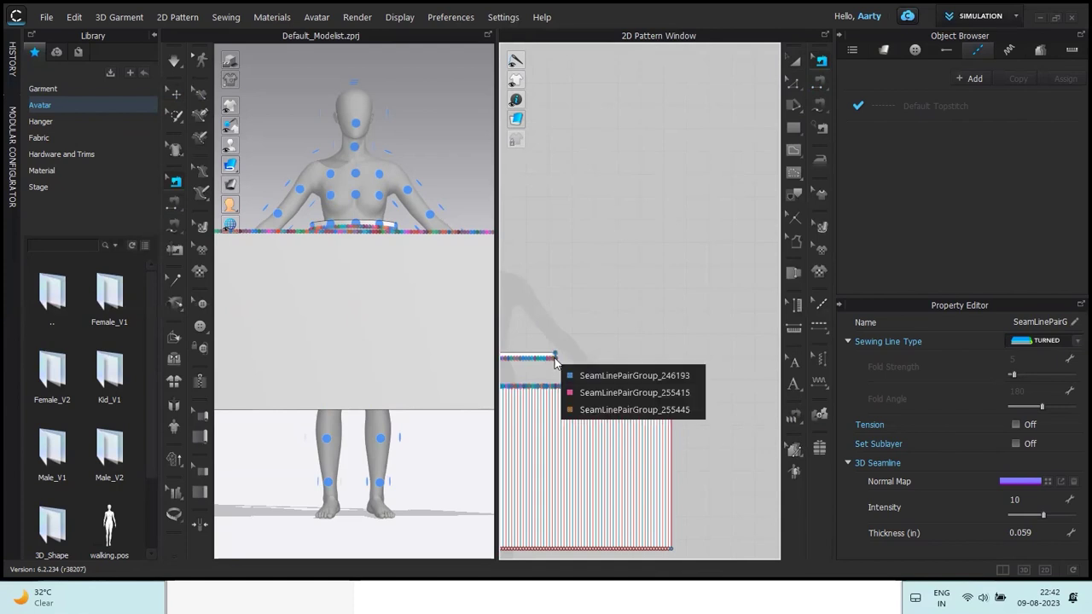
{"action": "left_click", "coordinate": [575, 402]}
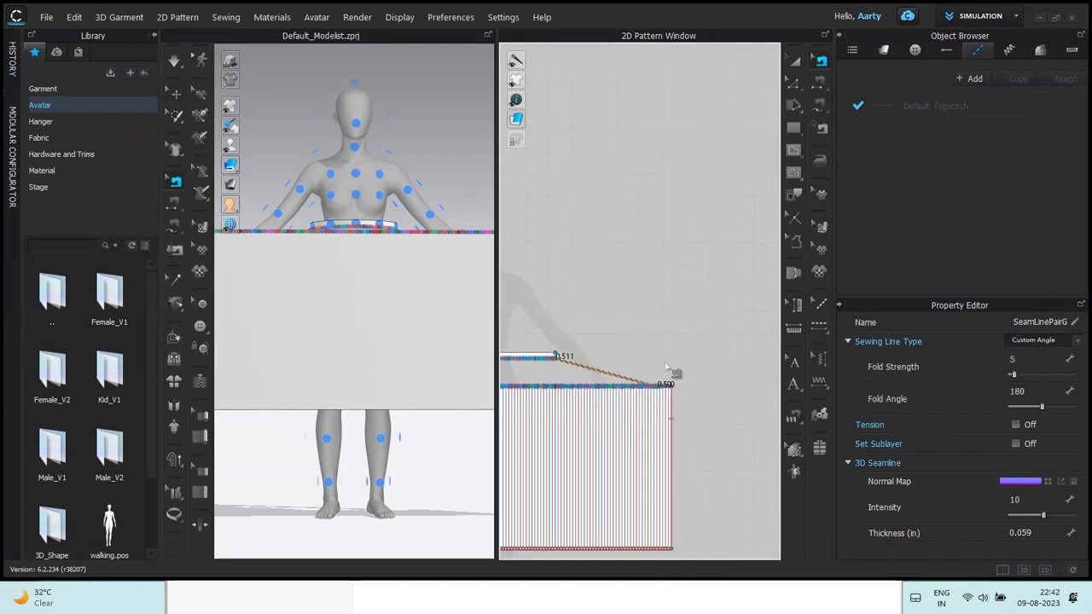
{"action": "scroll", "coordinate": [674, 355], "scroll_direction": "up", "scroll_amount": 5}
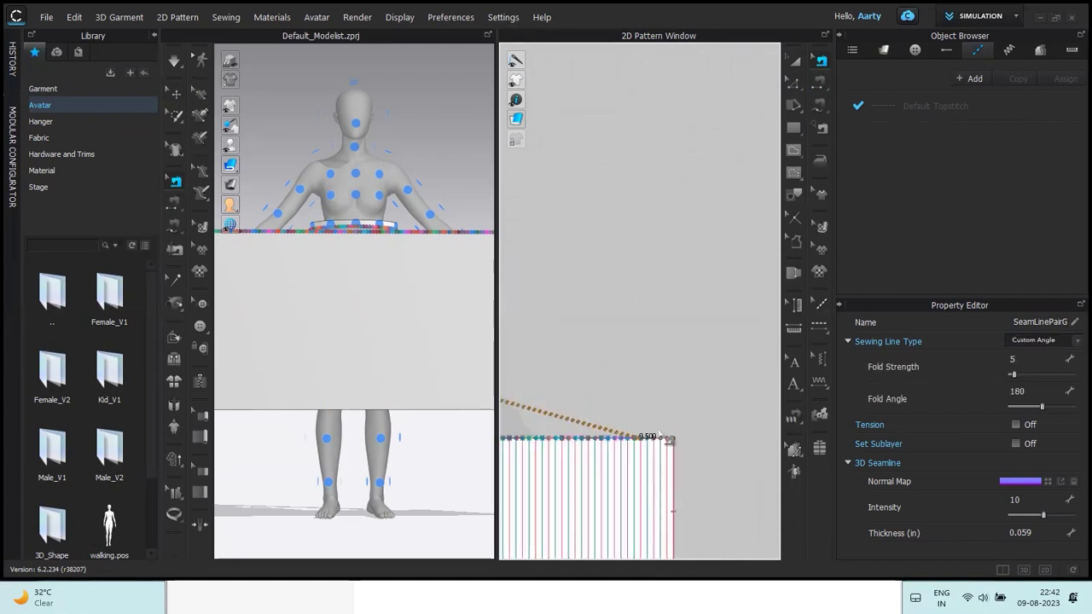
{"action": "scroll", "coordinate": [671, 454], "scroll_direction": "up", "scroll_amount": 2}
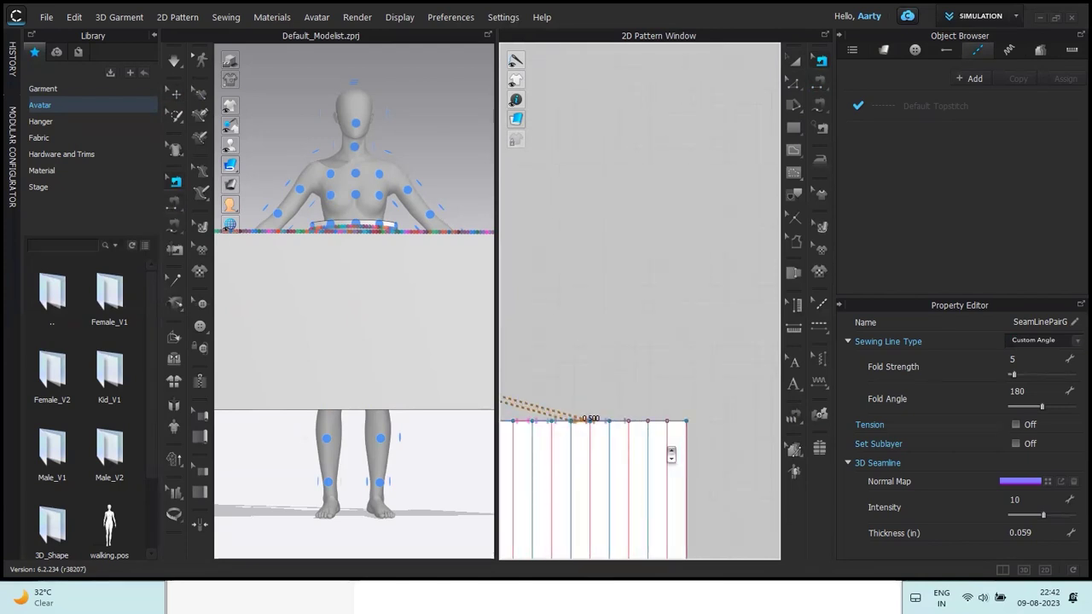
{"action": "left_click", "coordinate": [695, 430]}
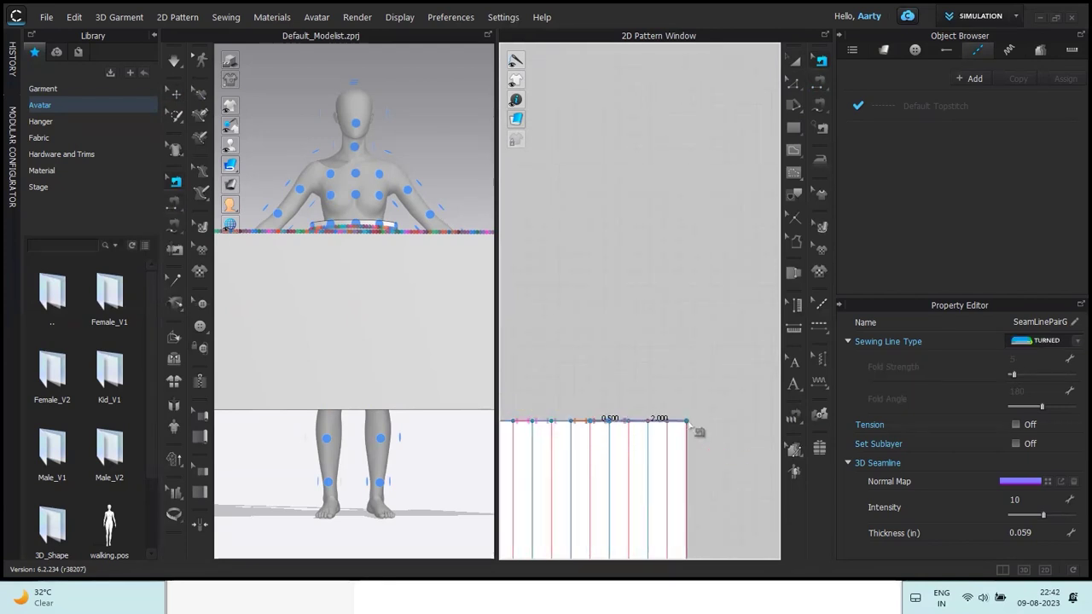
{"action": "left_click_drag", "start_coordinate": [683, 431], "coordinate": [639, 432]}
Adjust the matching custom-angle pleat seam pair's end to about 0.500.
{"action": "left_click", "coordinate": [586, 426]}
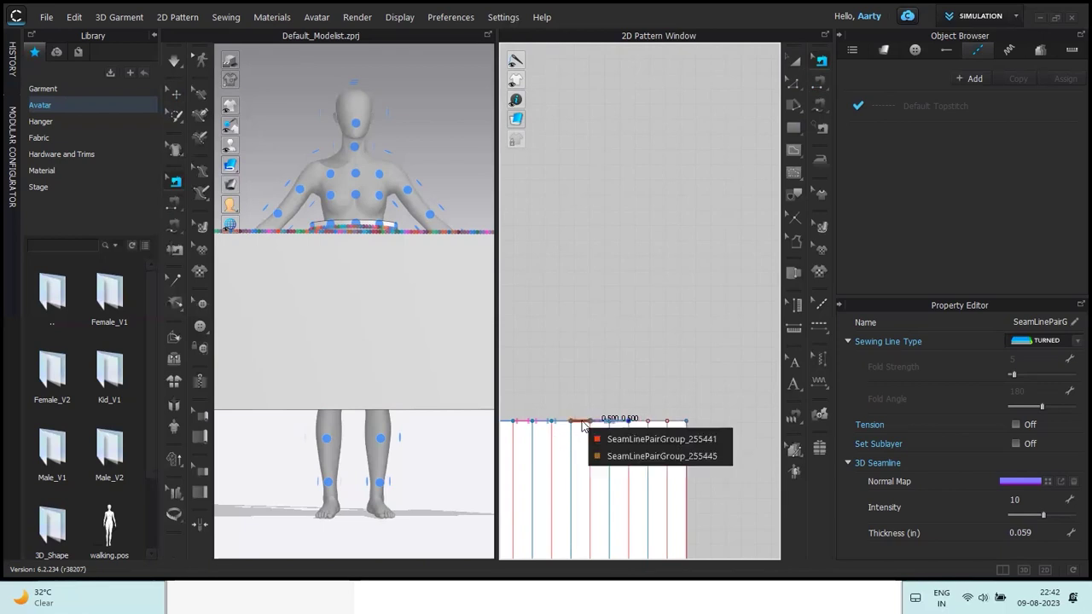
{"action": "left_click", "coordinate": [608, 450]}
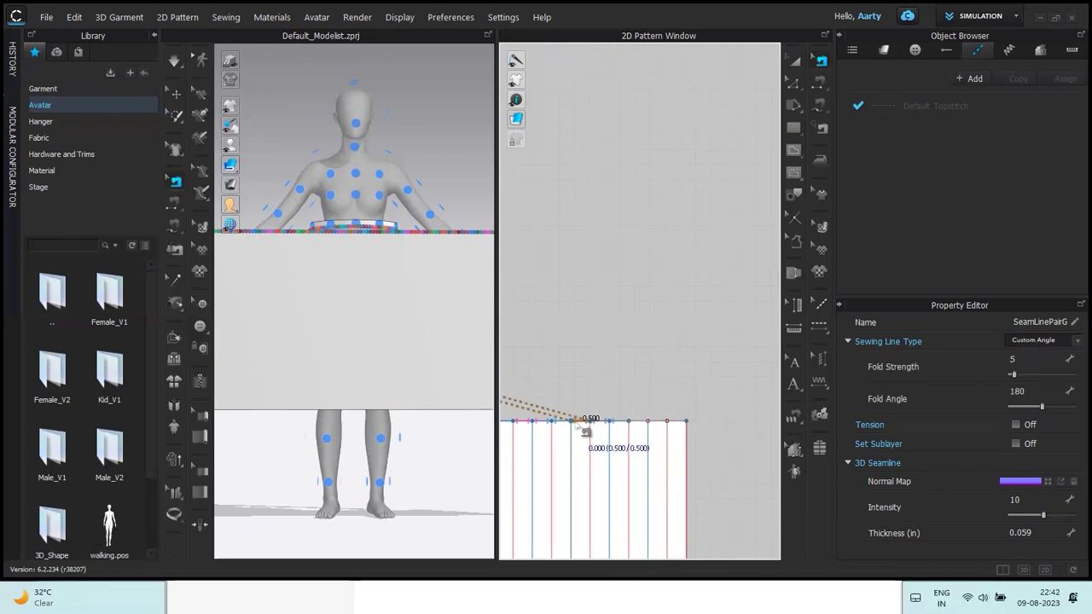
{"action": "left_click_drag", "start_coordinate": [580, 427], "coordinate": [685, 346]}
{"action": "scroll", "coordinate": [685, 346], "scroll_direction": "down", "scroll_amount": 5}
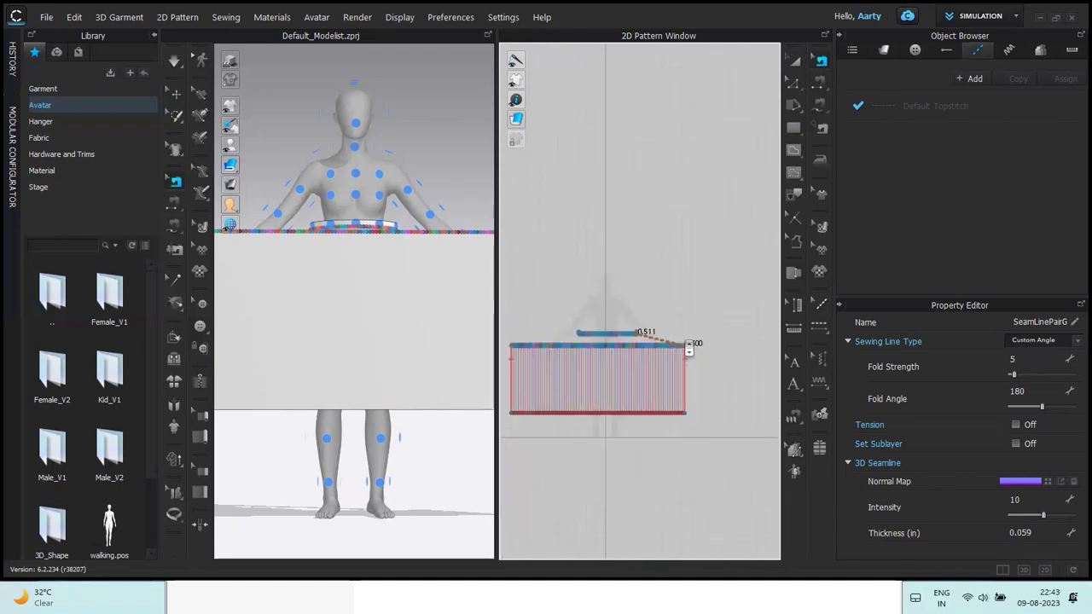
{"action": "scroll", "coordinate": [631, 347], "scroll_direction": "up", "scroll_amount": 2}
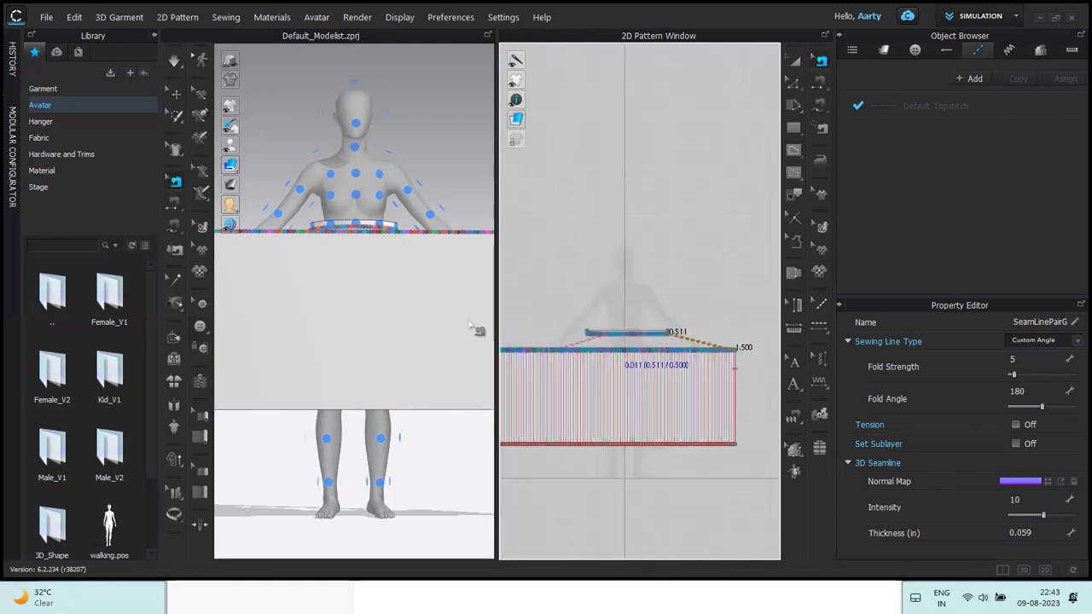
{"action": "left_click", "coordinate": [176, 94]}
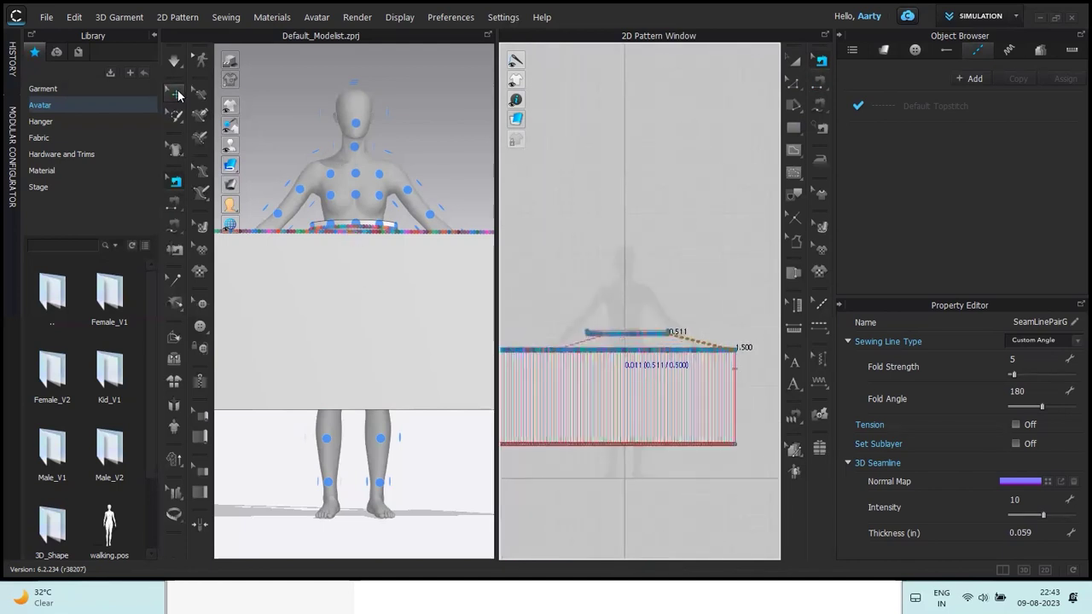
Select the skirt panel and fold it along one pleat line to about 82 degrees.
{"action": "left_click", "coordinate": [363, 306]}
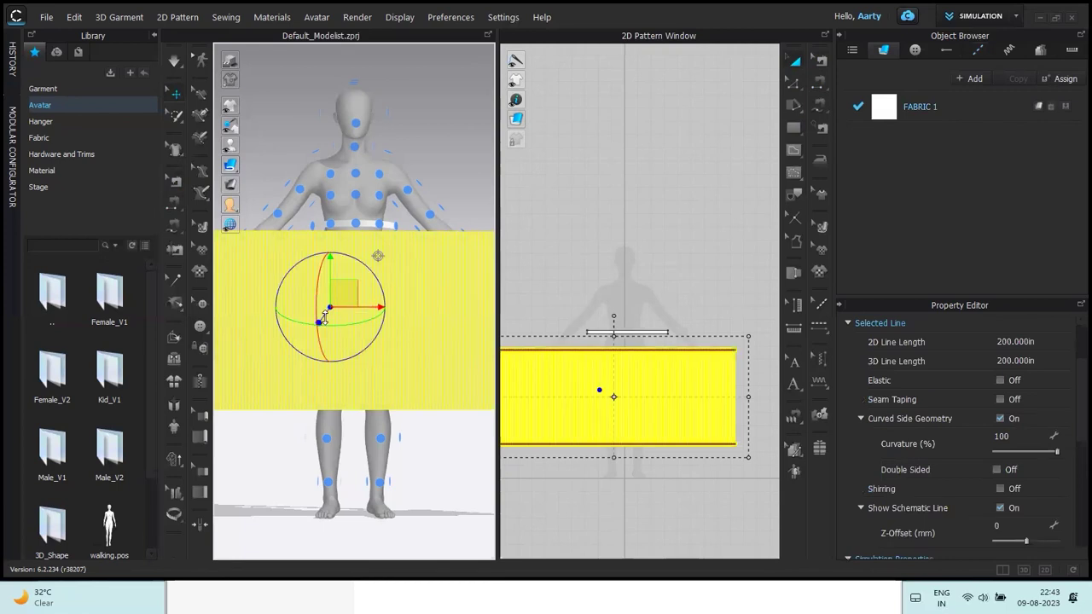
{"action": "left_click_drag", "start_coordinate": [324, 318], "coordinate": [358, 320]}
{"action": "mouse_move", "coordinate": [230, 227]}
{"action": "left_click", "coordinate": [174, 338]}
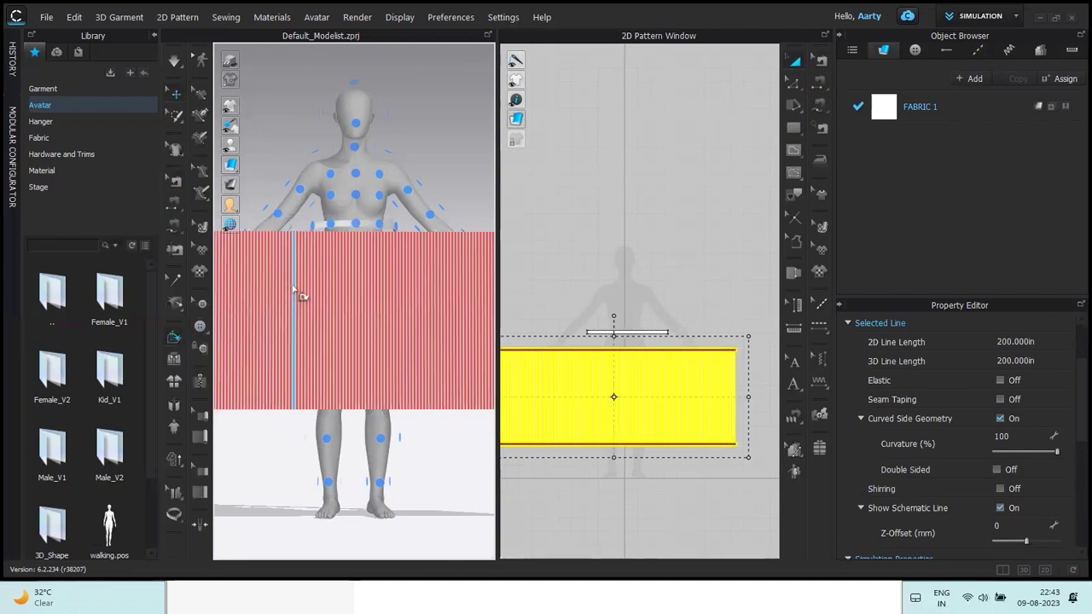
{"action": "left_click", "coordinate": [294, 290]}
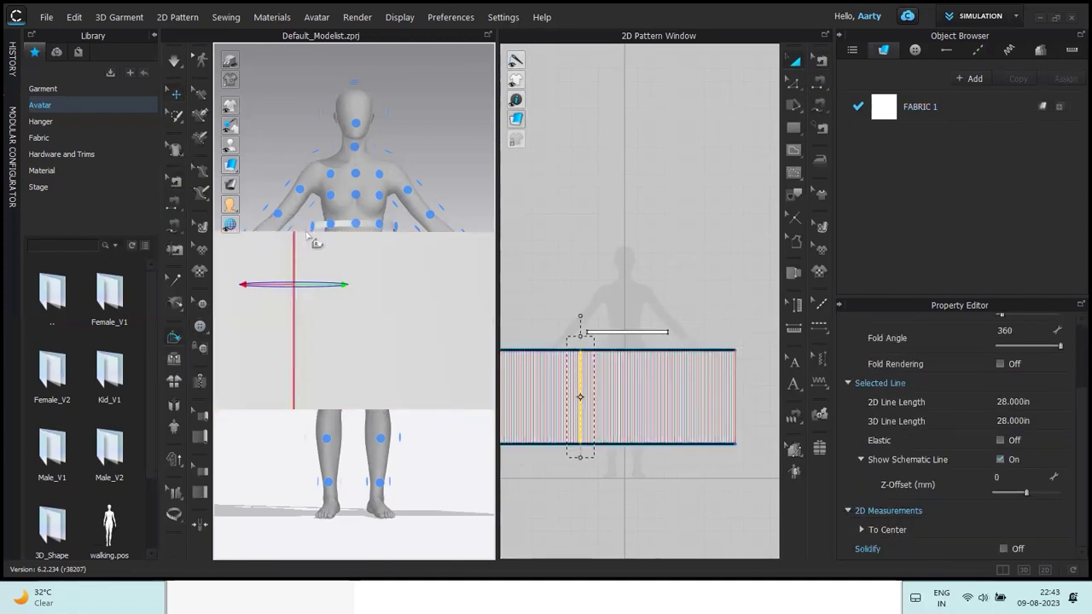
{"action": "right_click_drag", "start_coordinate": [305, 231], "coordinate": [299, 371]}
{"action": "left_click_drag", "start_coordinate": [262, 287], "coordinate": [415, 368]}
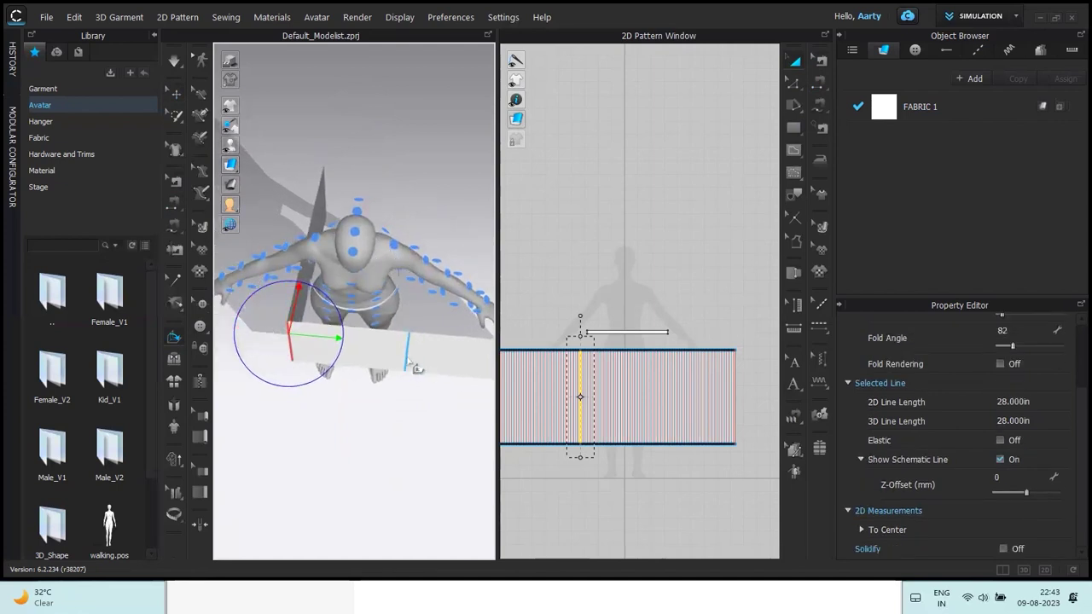
Fold the panel along a second pleat line further right.
{"action": "left_click", "coordinate": [413, 363]}
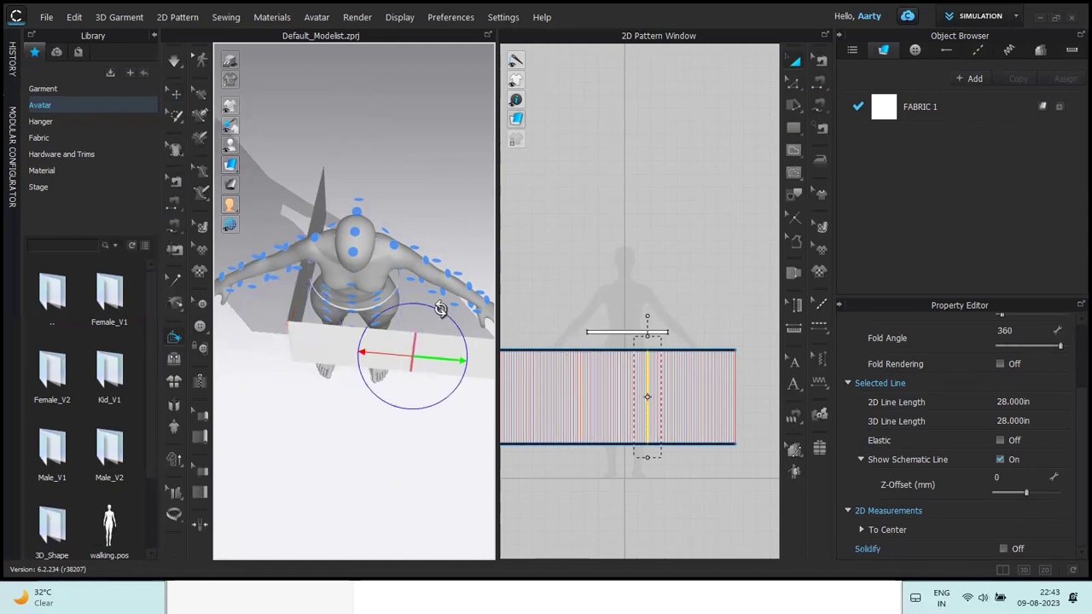
{"action": "left_click_drag", "start_coordinate": [434, 300], "coordinate": [327, 201]}
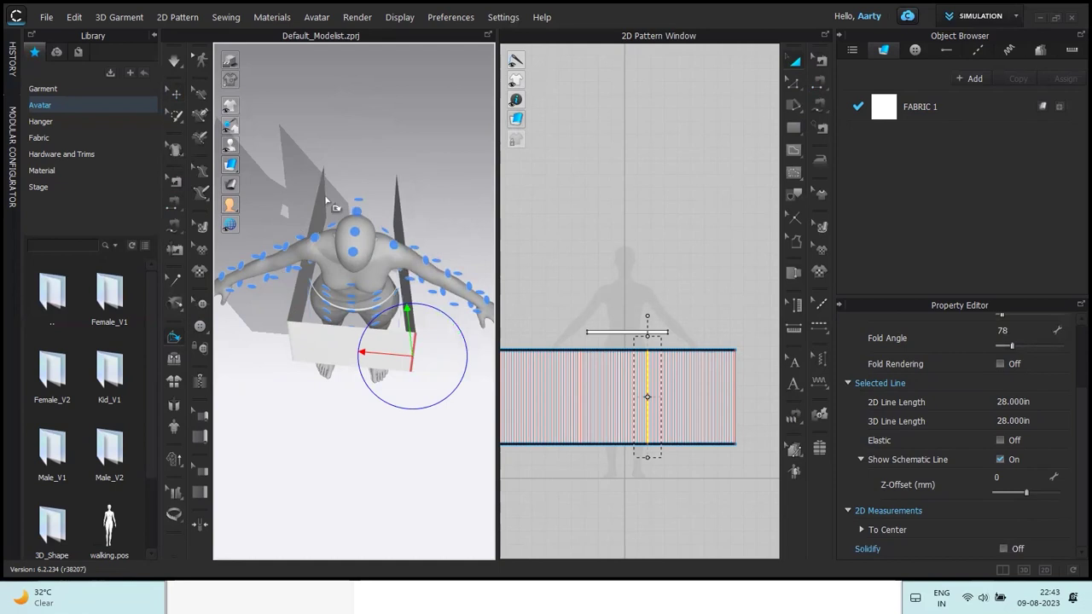
{"action": "key", "text": "2"}
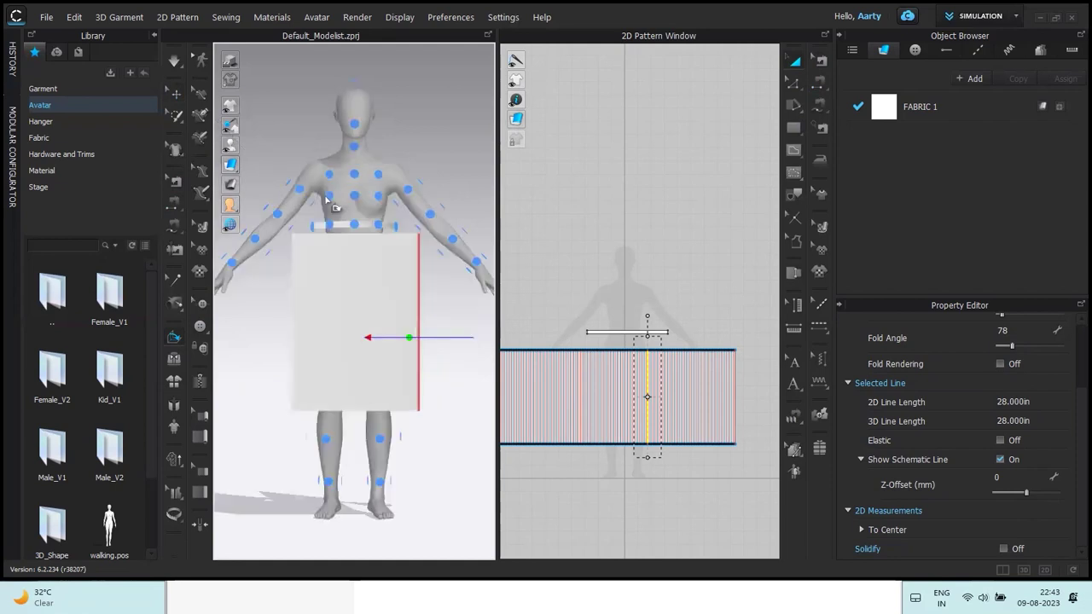
Run the simulation until the white skirt settles around the avatar's hips in gathered pleats.
{"action": "left_click", "coordinate": [176, 94]}
{"action": "left_click", "coordinate": [430, 132]}
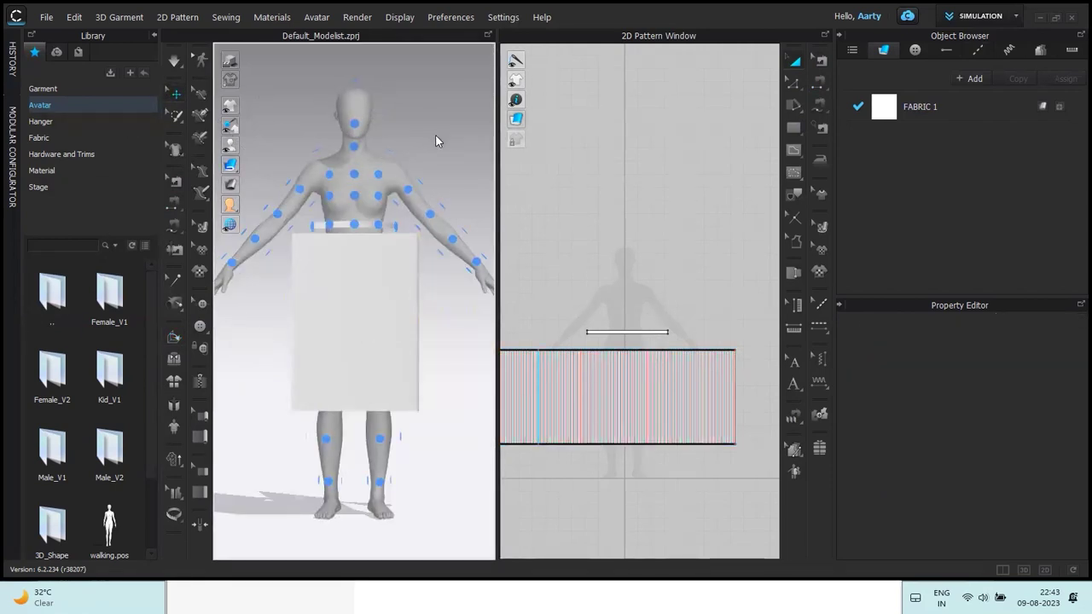
{"action": "key", "text": "space"}
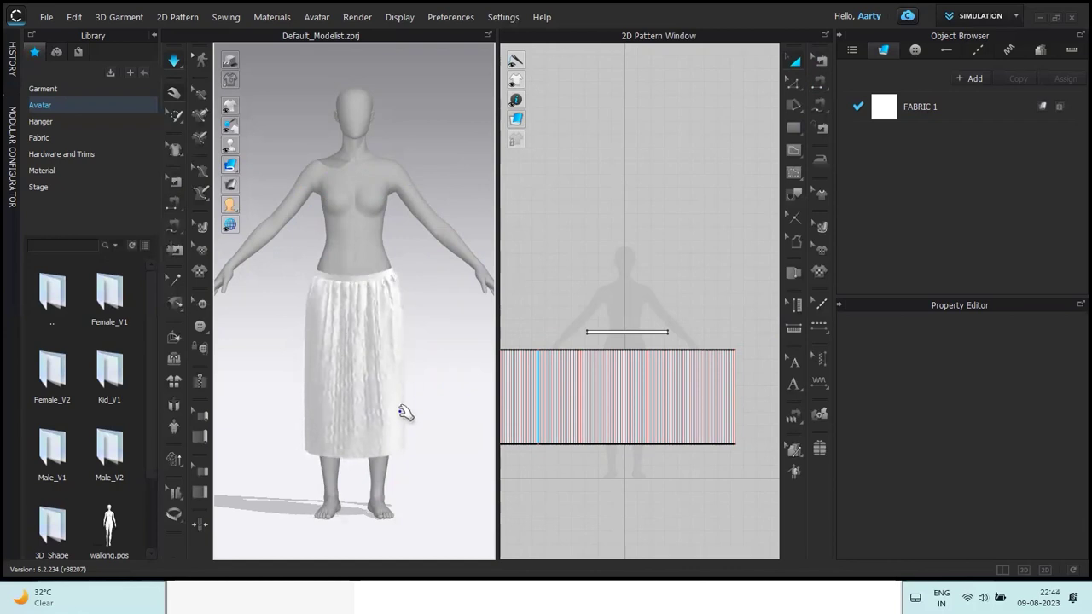
{"action": "key", "text": "space"}
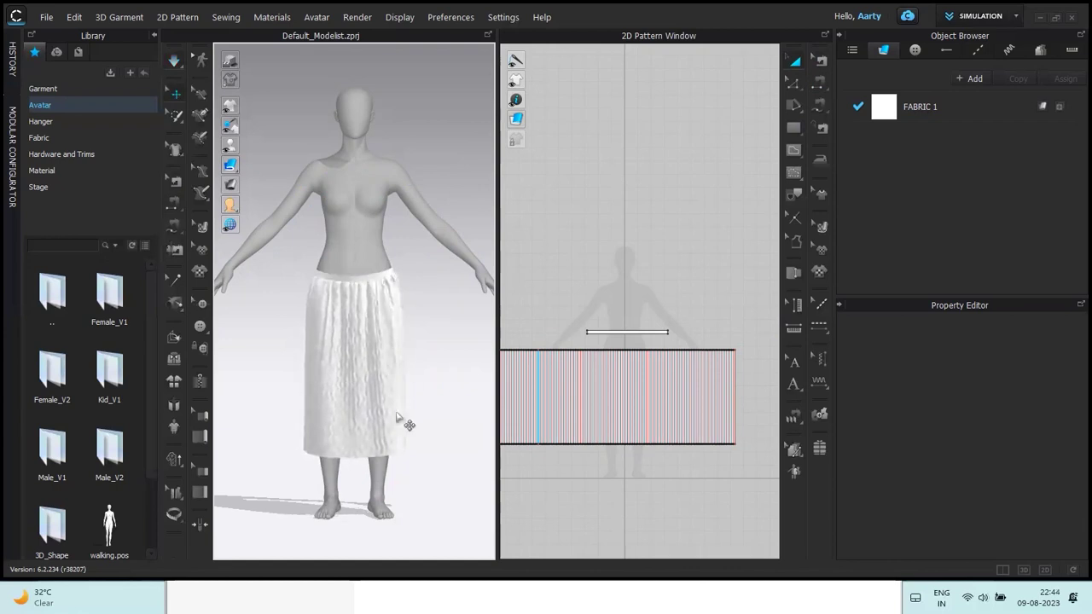
Add a Basic Circumference avatar measure around the waist at 24.091 in.
{"action": "left_click", "coordinate": [174, 515]}
{"action": "left_click", "coordinate": [214, 517]}
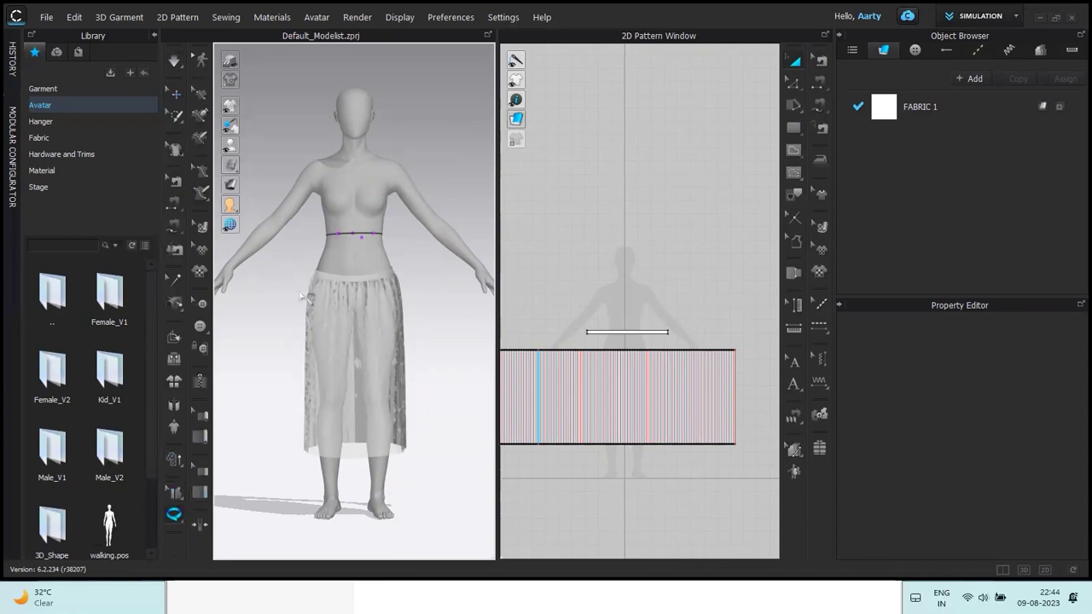
{"action": "left_click", "coordinate": [174, 493]}
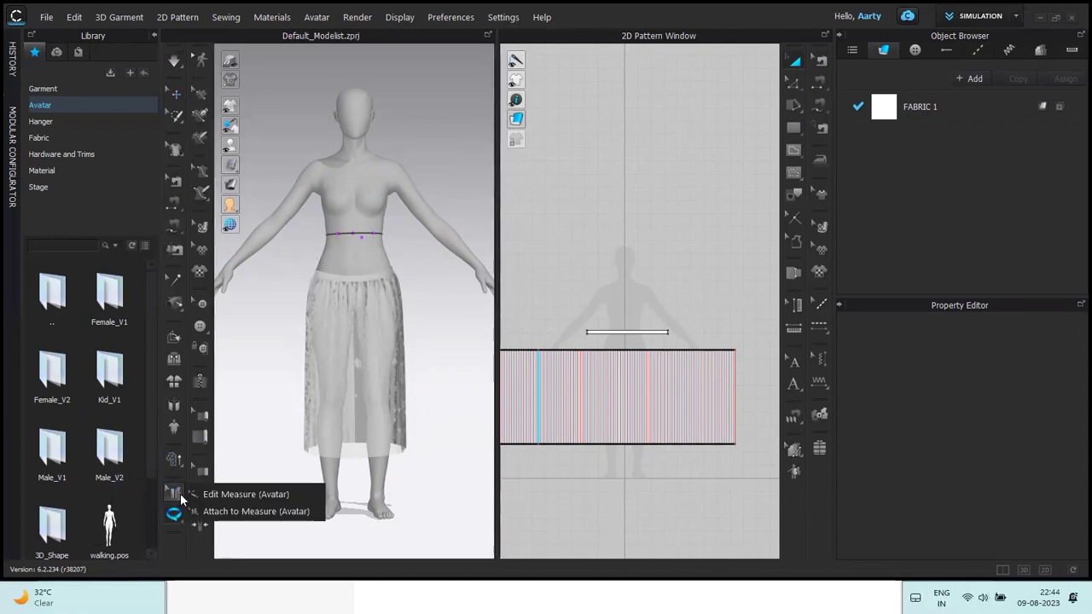
{"action": "left_click", "coordinate": [326, 348]}
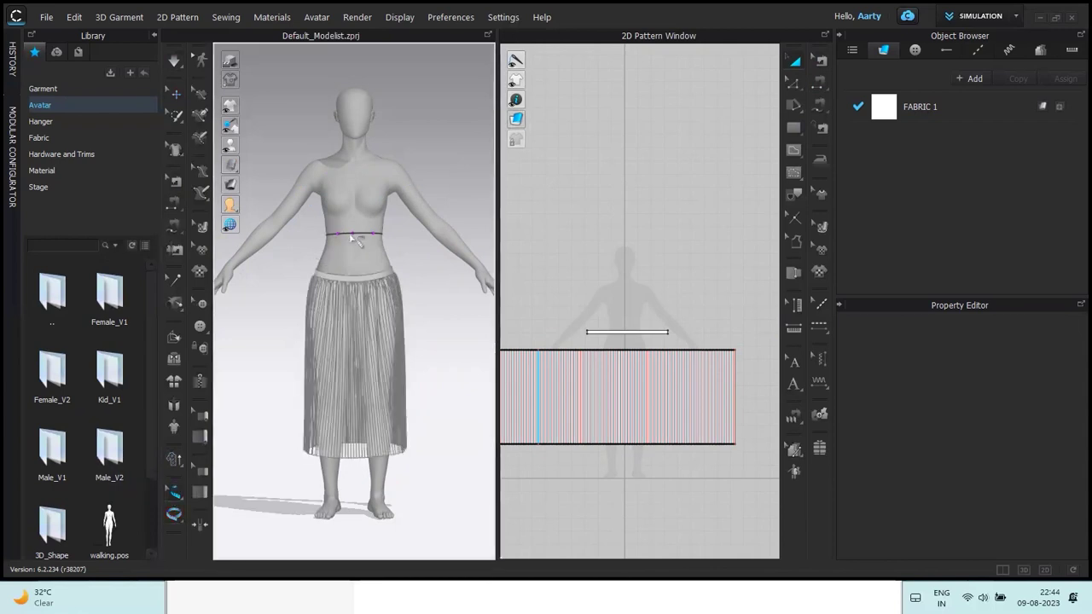
{"action": "left_click", "coordinate": [174, 512]}
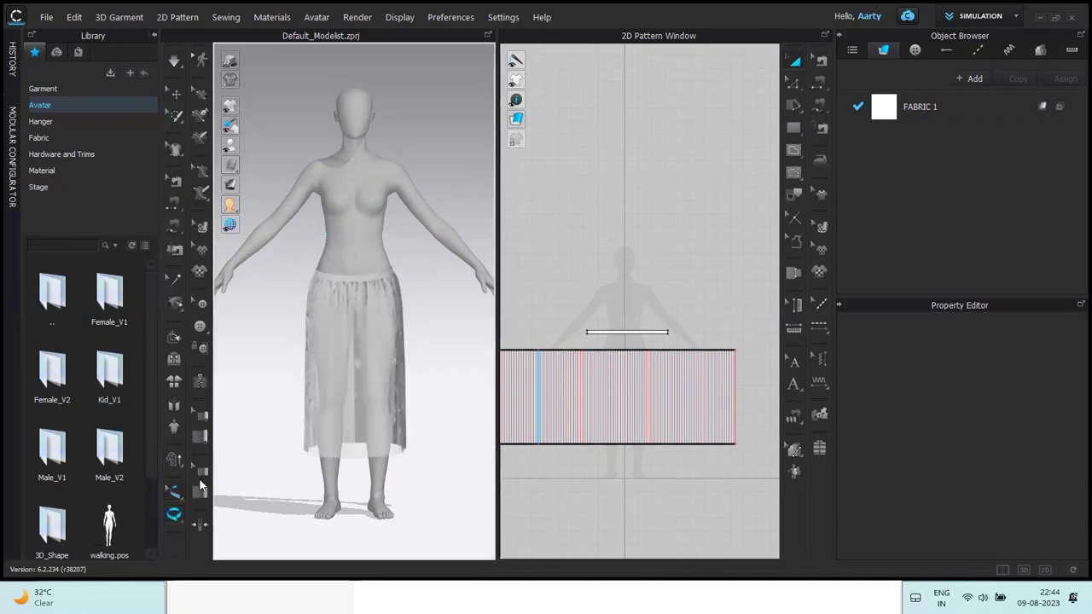
{"action": "left_click", "coordinate": [379, 239]}
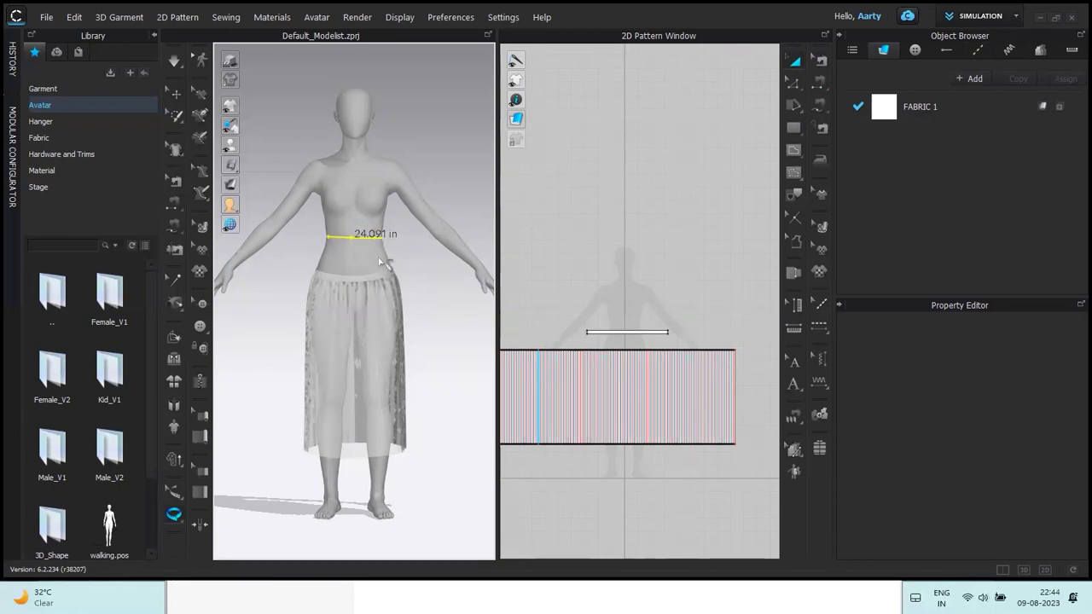
Attach the skirt's waistband to the 24.091 in waist measure.
{"action": "left_click", "coordinate": [174, 494]}
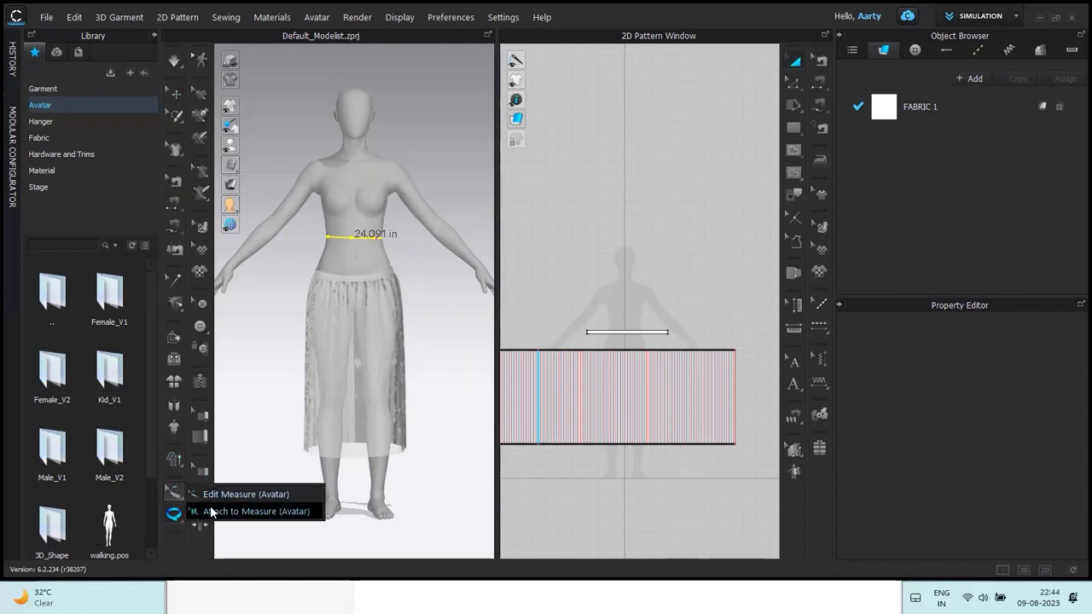
{"action": "left_click", "coordinate": [222, 512]}
{"action": "left_click", "coordinate": [358, 280]}
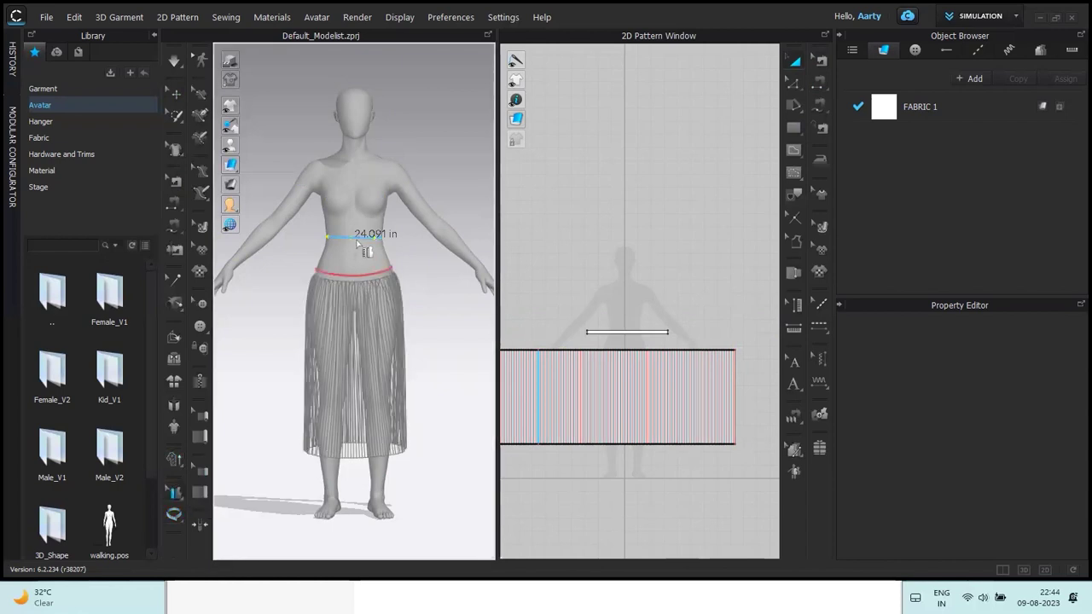
{"action": "left_click", "coordinate": [358, 242]}
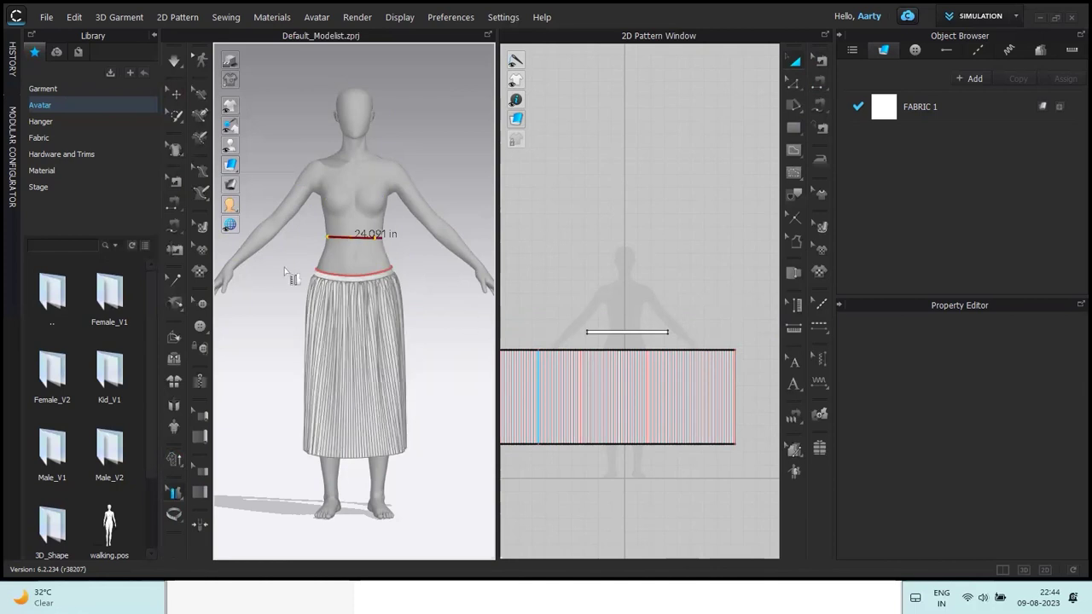
{"action": "left_click", "coordinate": [175, 94]}
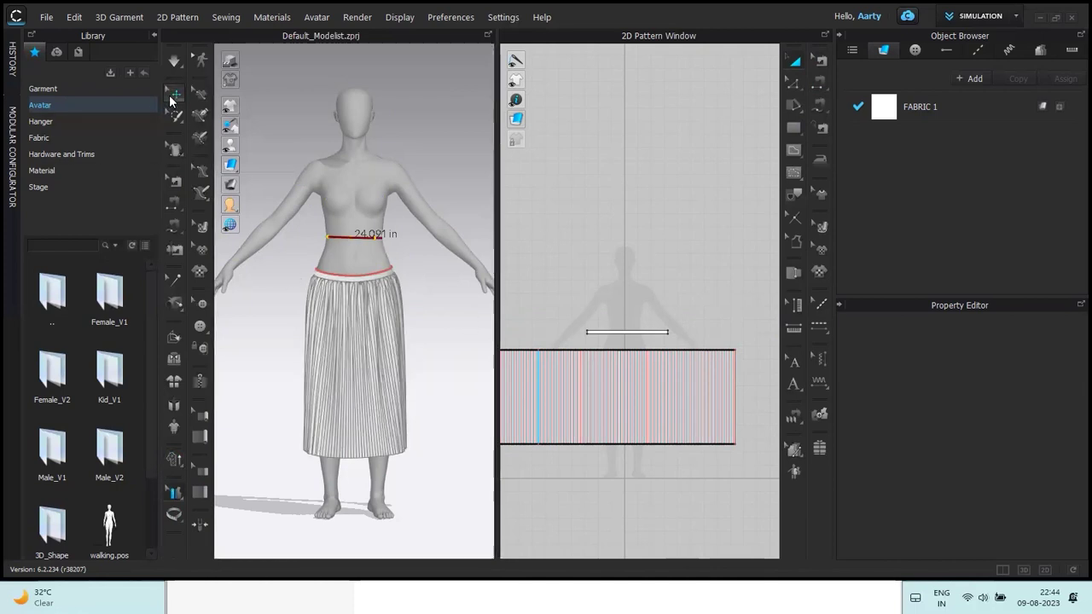
Drag the skirt up to the waist and re-simulate the drape.
{"action": "left_click", "coordinate": [370, 341]}
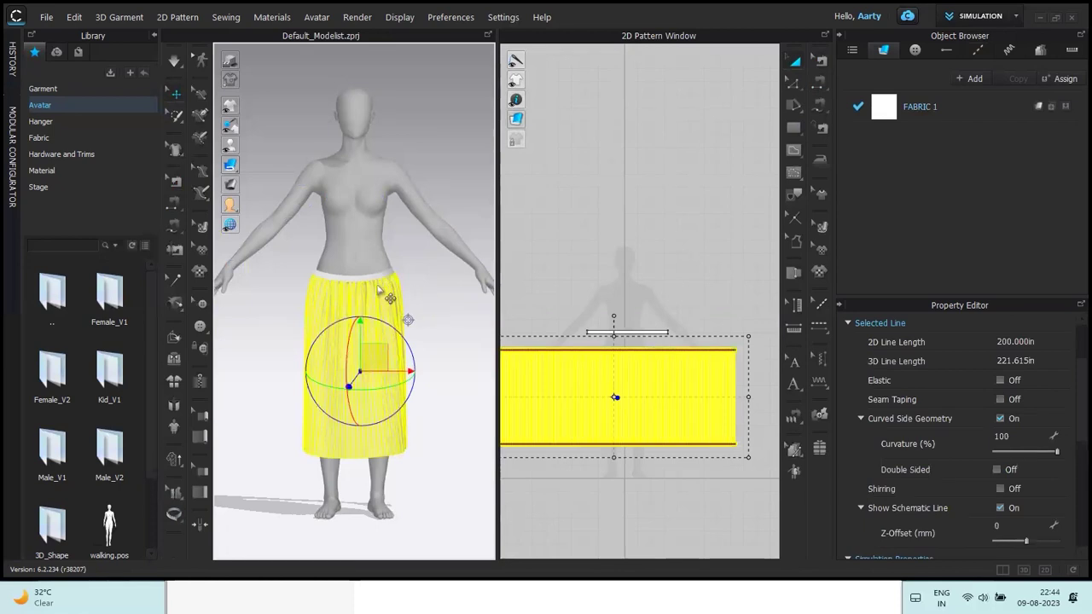
{"action": "left_click", "coordinate": [374, 279]}
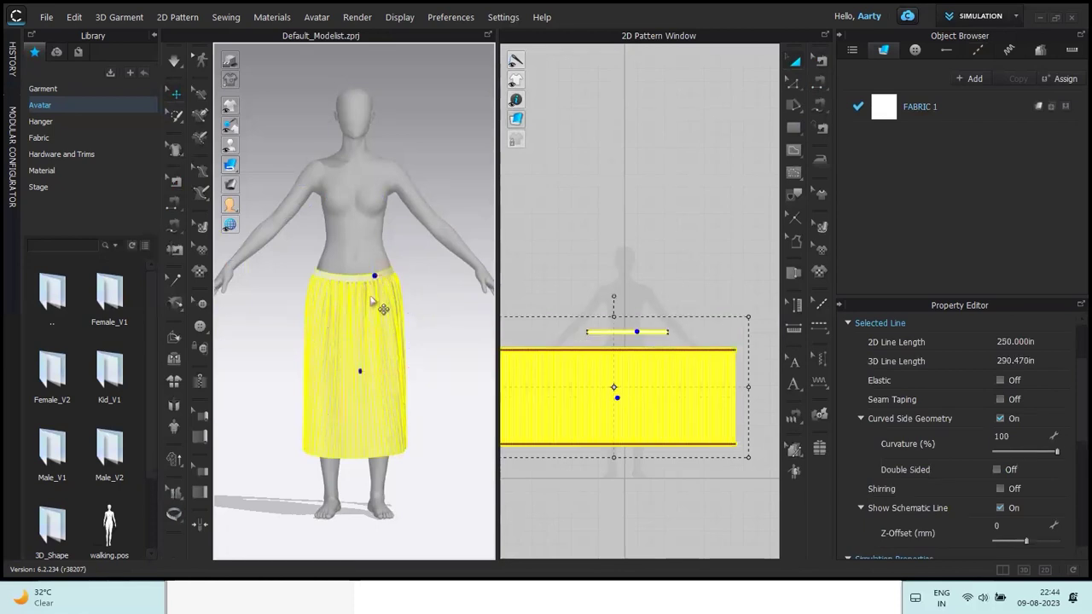
{"action": "left_click_drag", "start_coordinate": [350, 331], "coordinate": [354, 304]}
{"action": "left_click", "coordinate": [453, 390]}
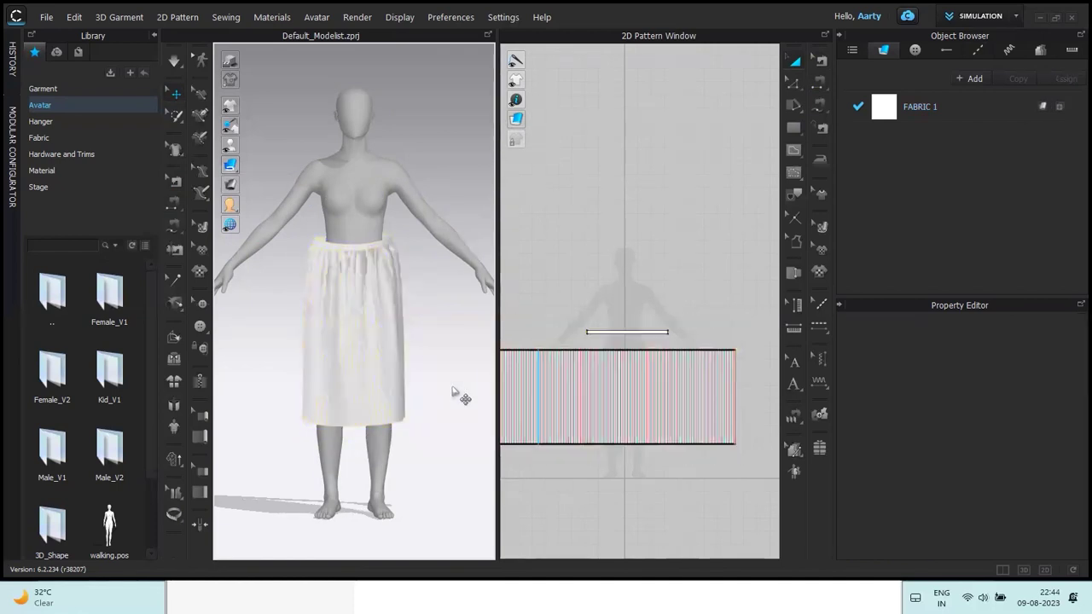
{"action": "key", "text": "space"}
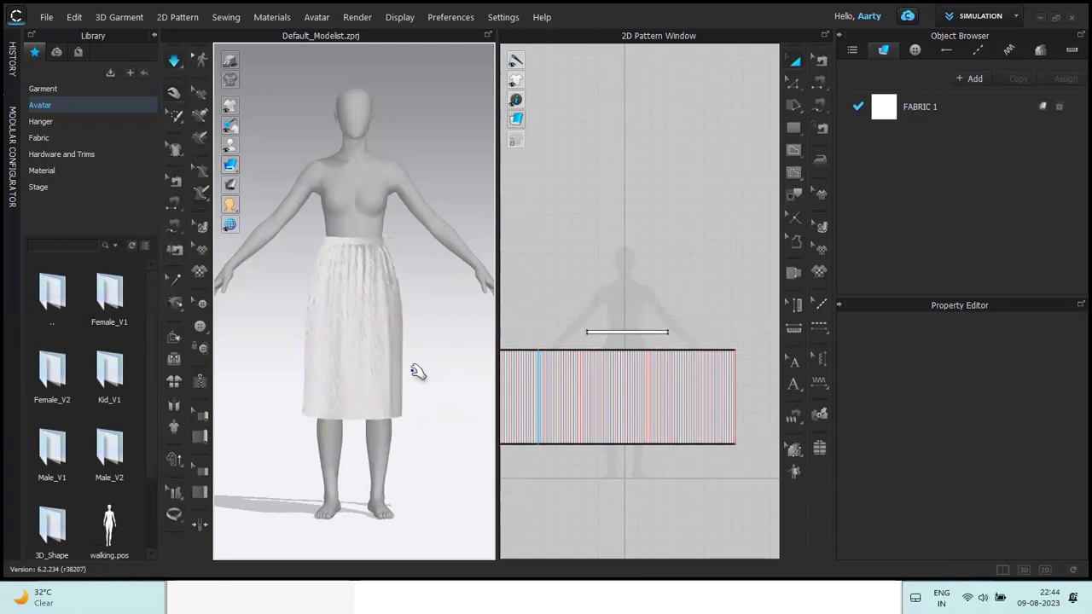
{"action": "left_click", "coordinate": [362, 336]}
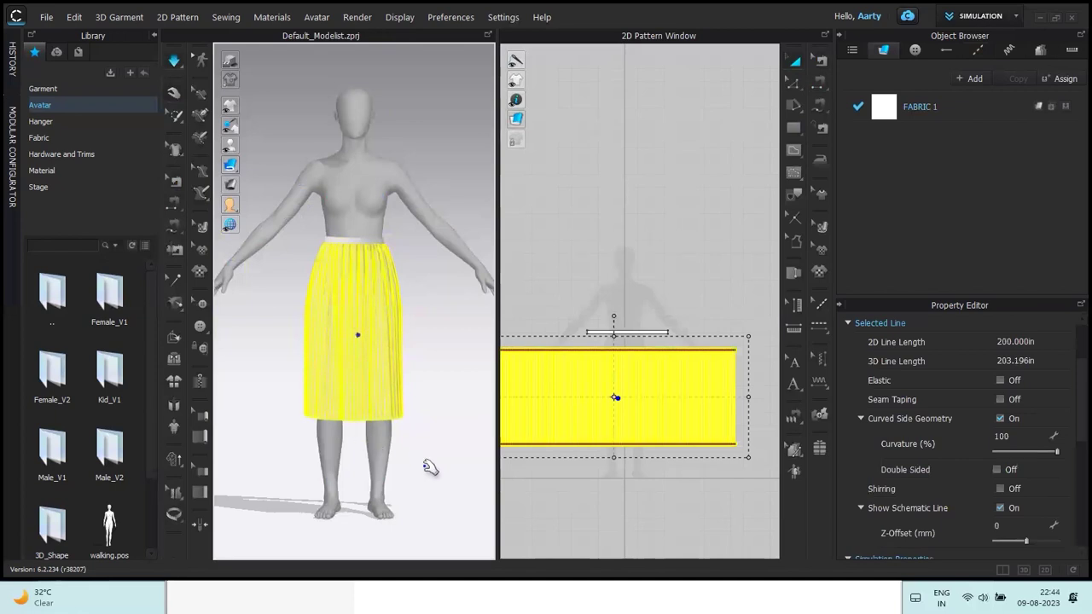
{"action": "key", "text": "Escape"}
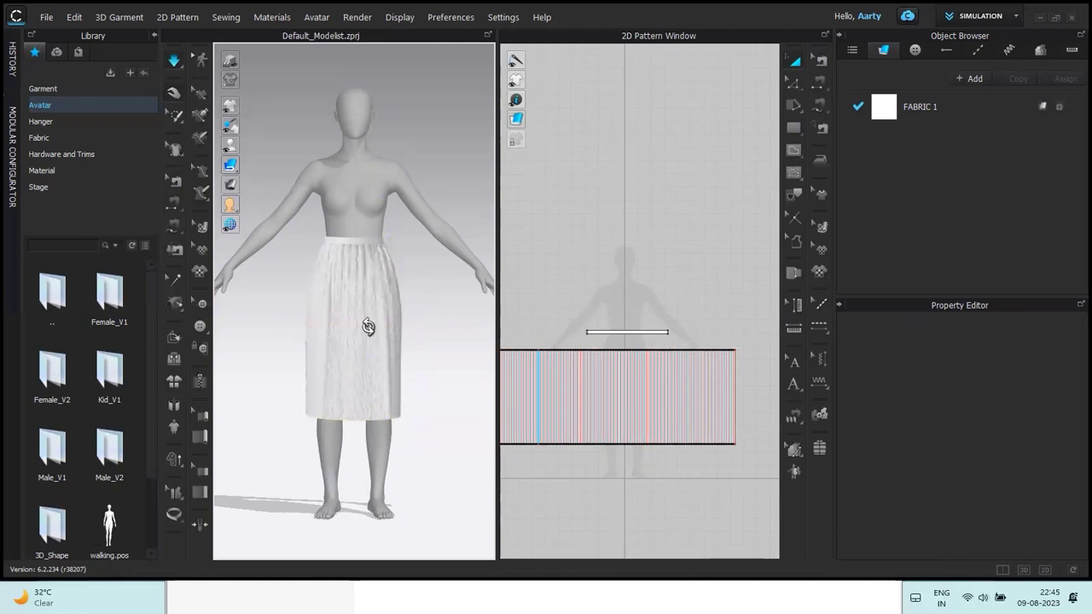
Strengthen the skirt pattern.
{"action": "right_click_drag", "start_coordinate": [379, 323], "coordinate": [367, 325]}
{"action": "left_click", "coordinate": [413, 317]}
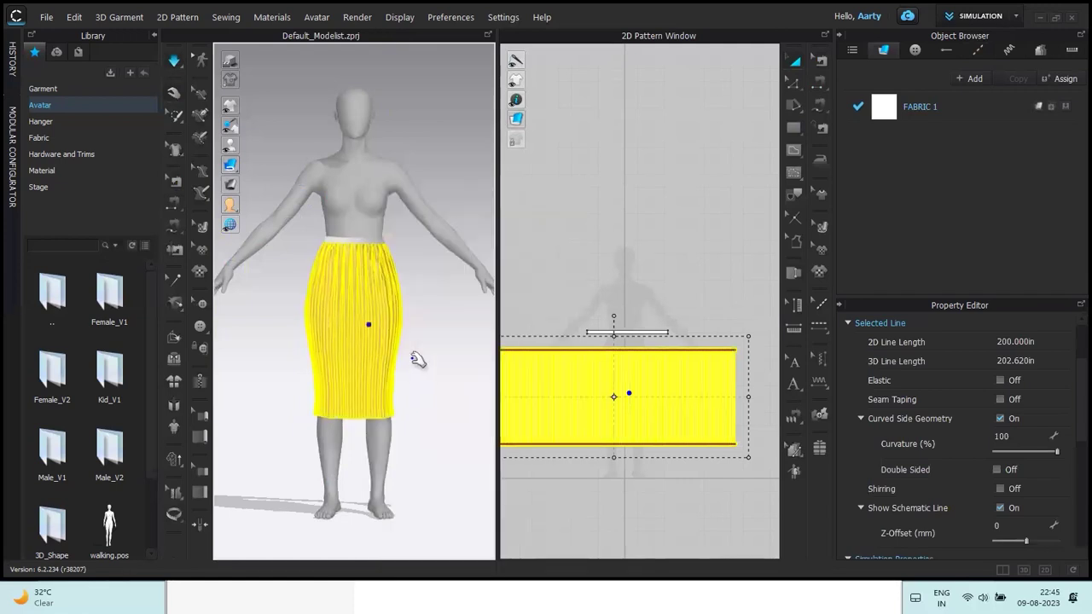
{"action": "left_click", "coordinate": [428, 386]}
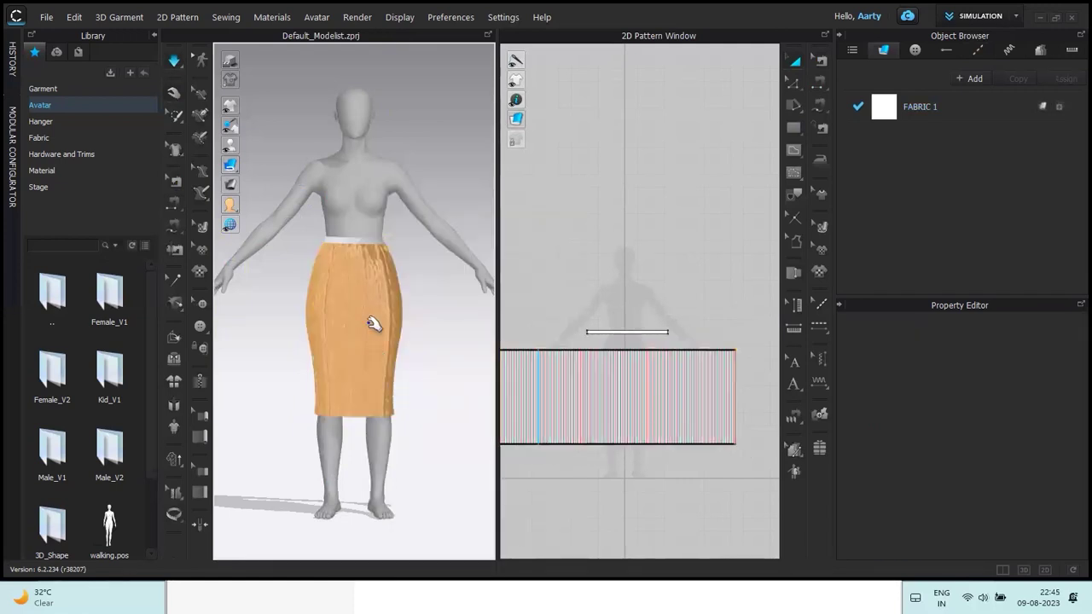
{"action": "key", "text": "ctrl+a"}
{"action": "left_click", "coordinate": [465, 362]}
Box-select the skirt pattern in the 2D window with Transform Pattern.
{"action": "left_click", "coordinate": [794, 81]}
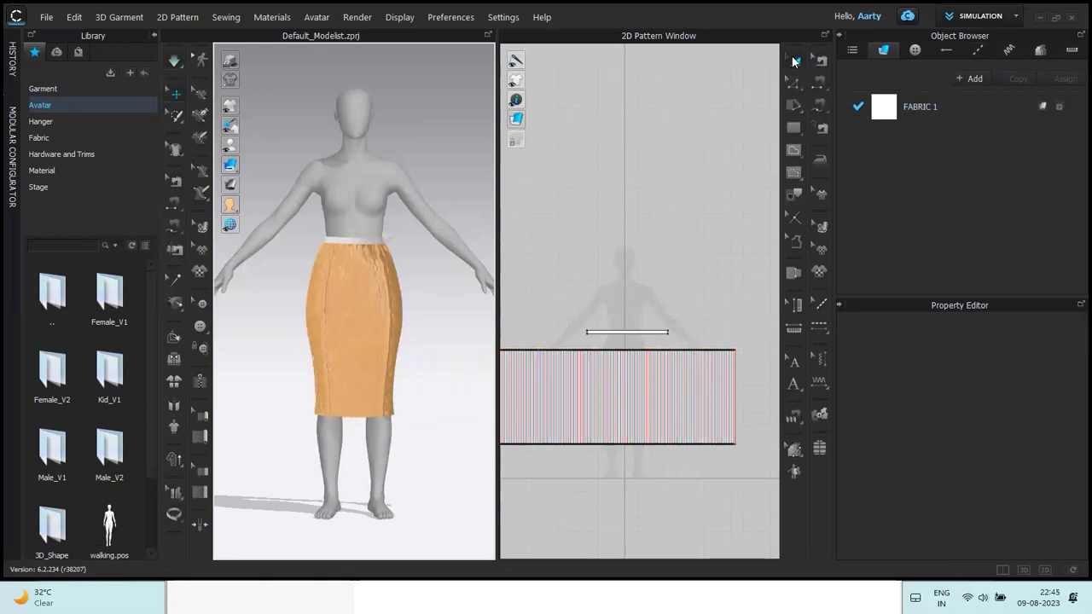
{"action": "left_click", "coordinate": [794, 60]}
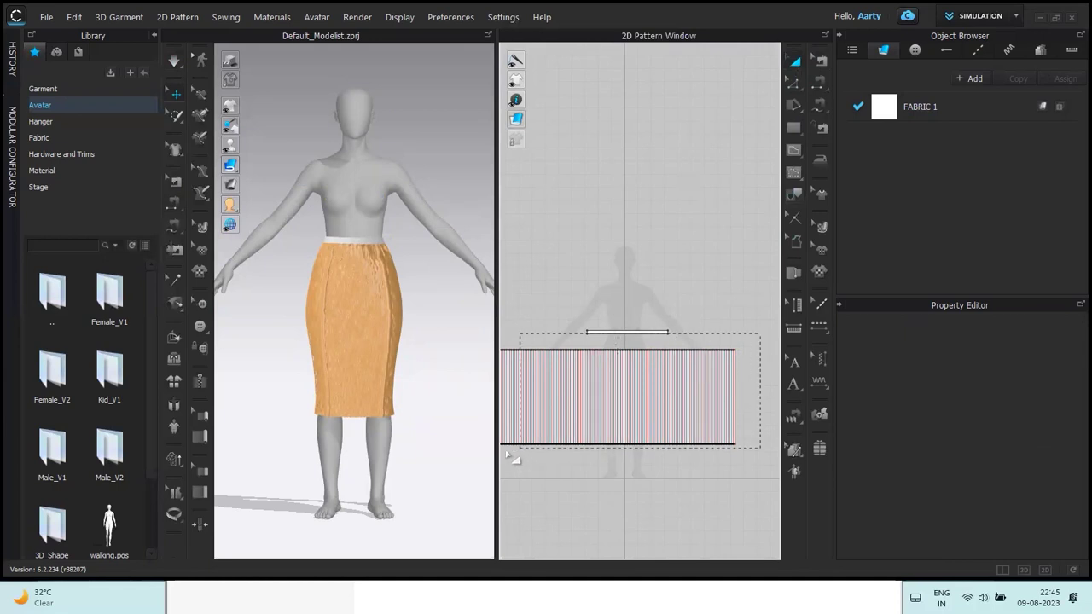
{"action": "left_click_drag", "start_coordinate": [508, 455], "coordinate": [437, 465]}
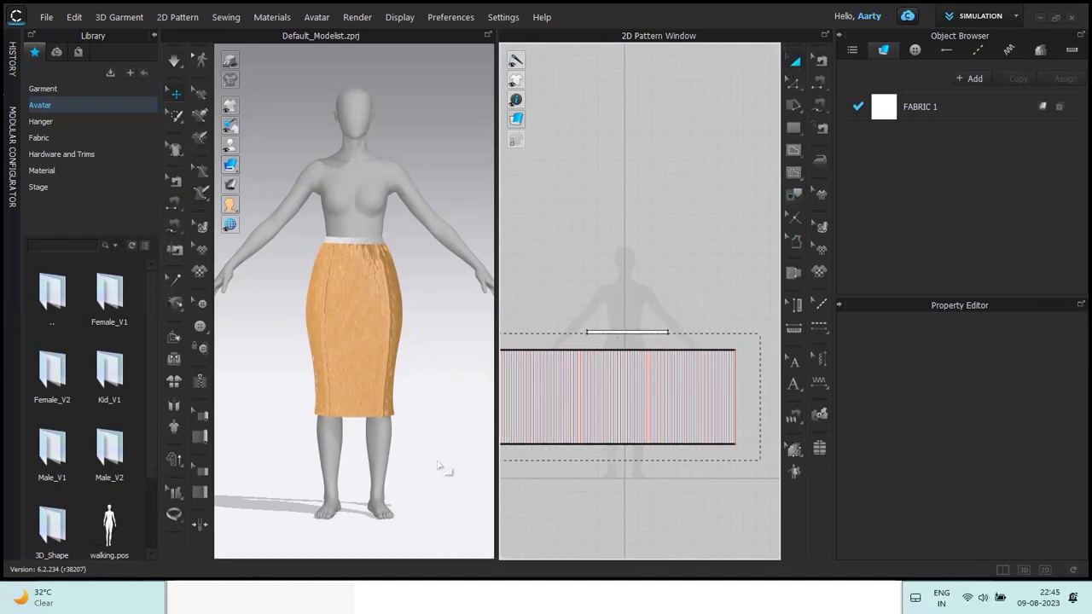
Copy the skirt pattern and paste a duplicate above it.
{"action": "left_click", "coordinate": [582, 418]}
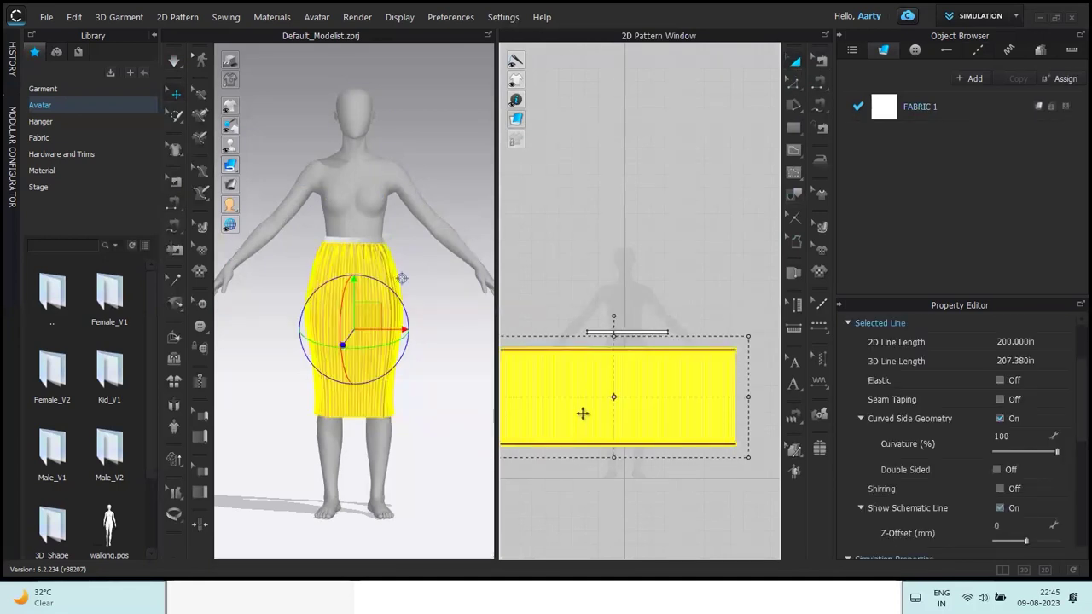
{"action": "right_click", "coordinate": [582, 413]}
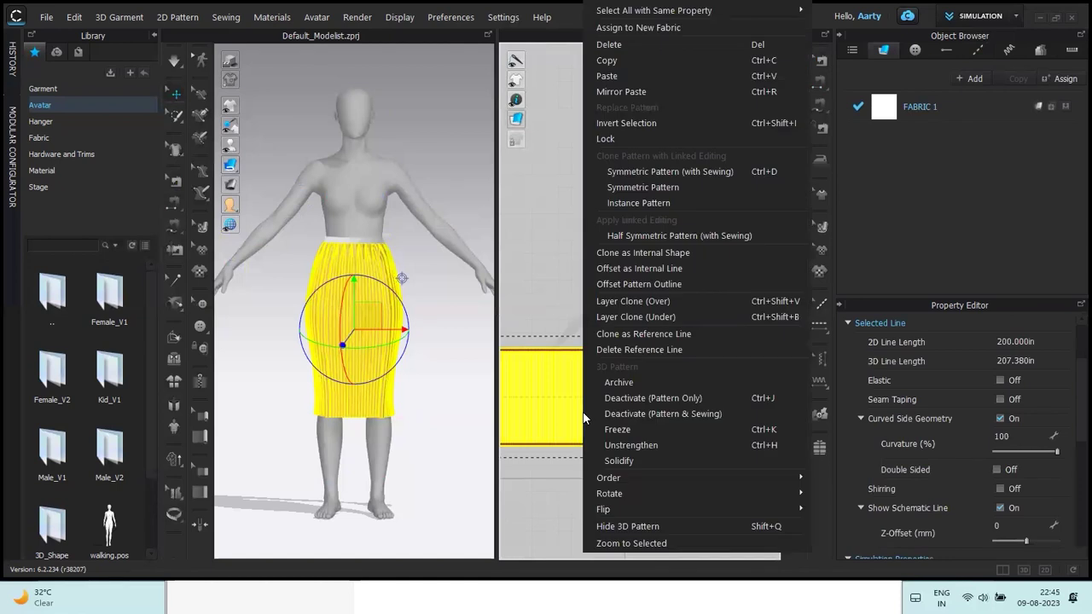
{"action": "left_click", "coordinate": [615, 59]}
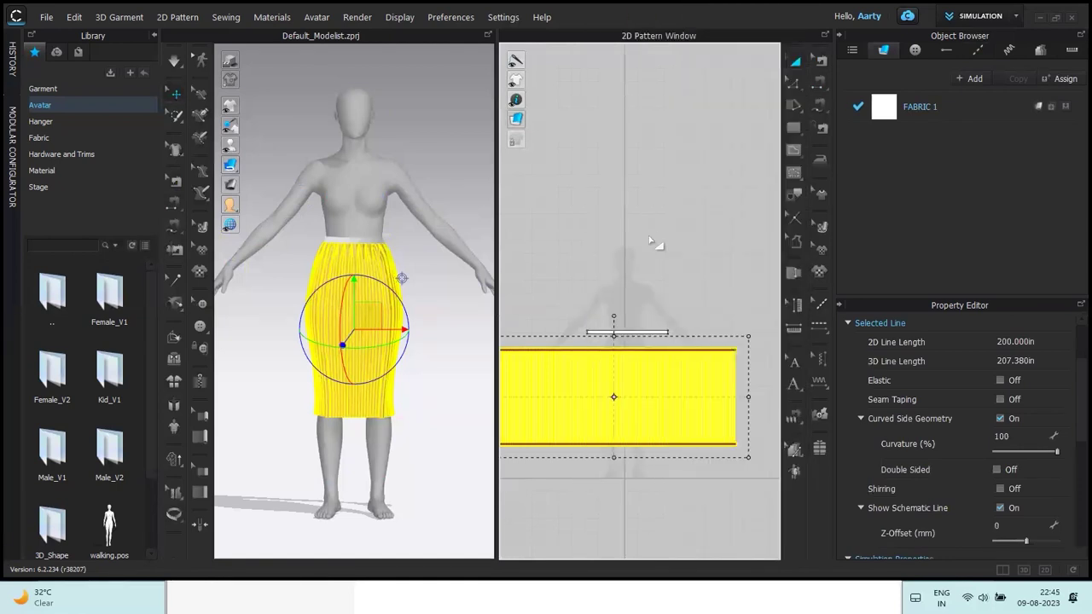
{"action": "right_click", "coordinate": [648, 241]}
{"action": "left_click", "coordinate": [668, 245]}
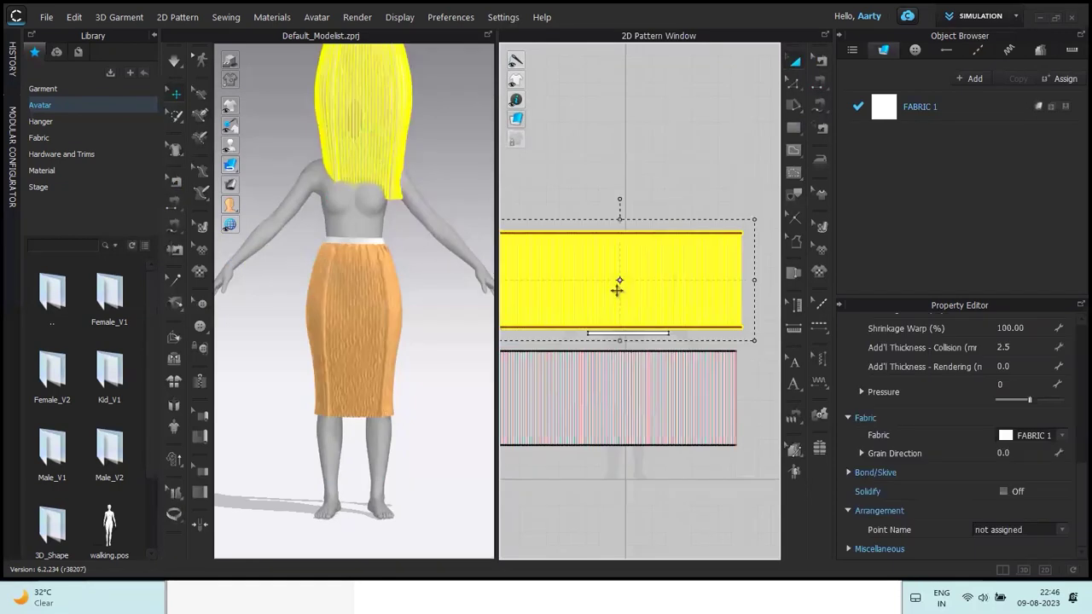
Rotate the pasted copy clockwise 90° twice.
{"action": "right_click", "coordinate": [617, 290]}
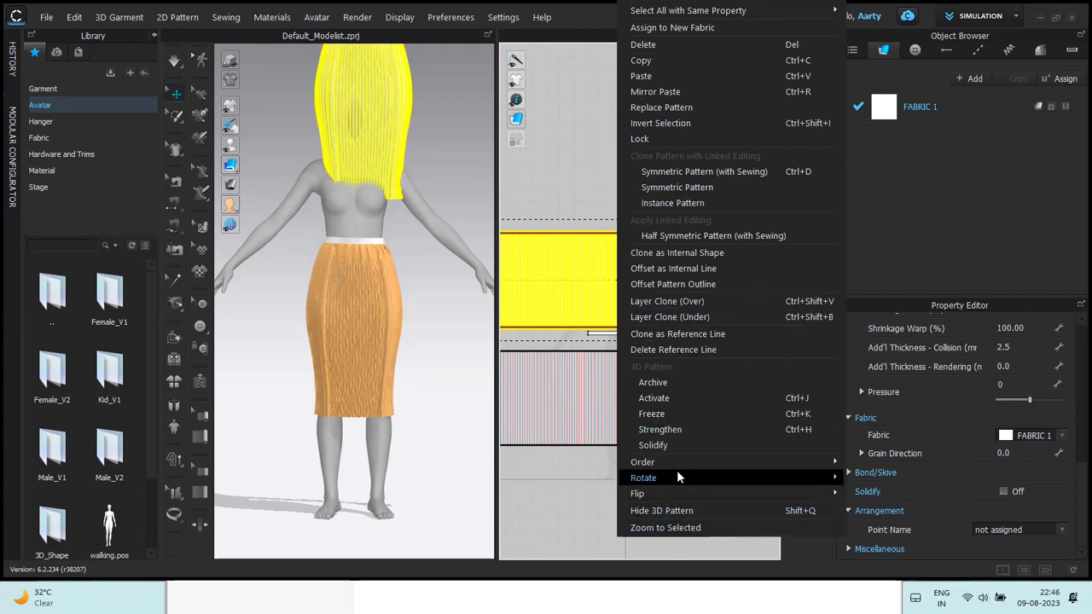
{"action": "mouse_move", "coordinate": [677, 476]}
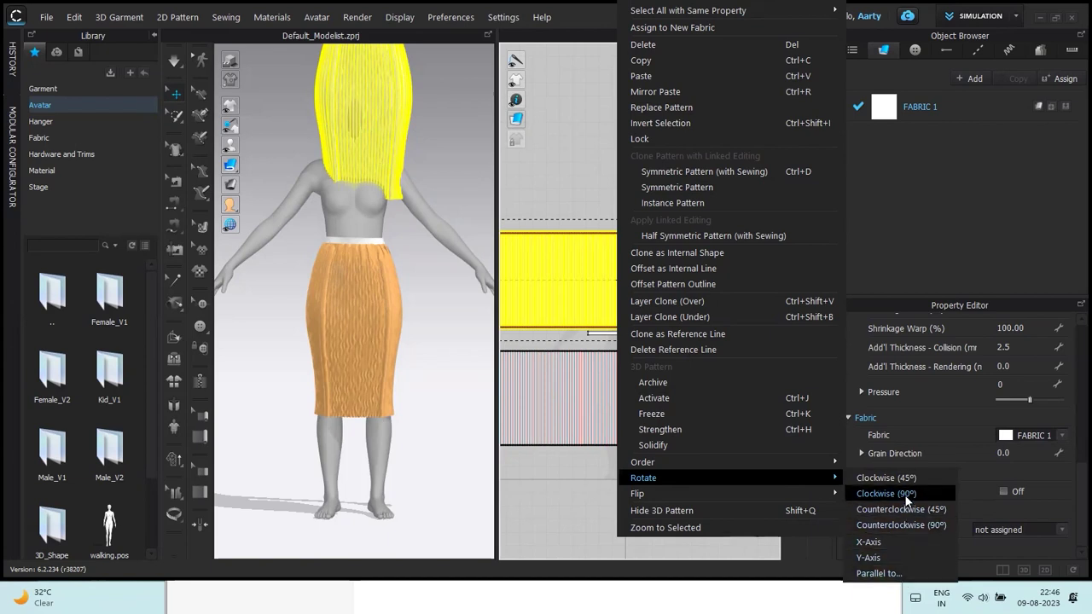
{"action": "left_click", "coordinate": [907, 499]}
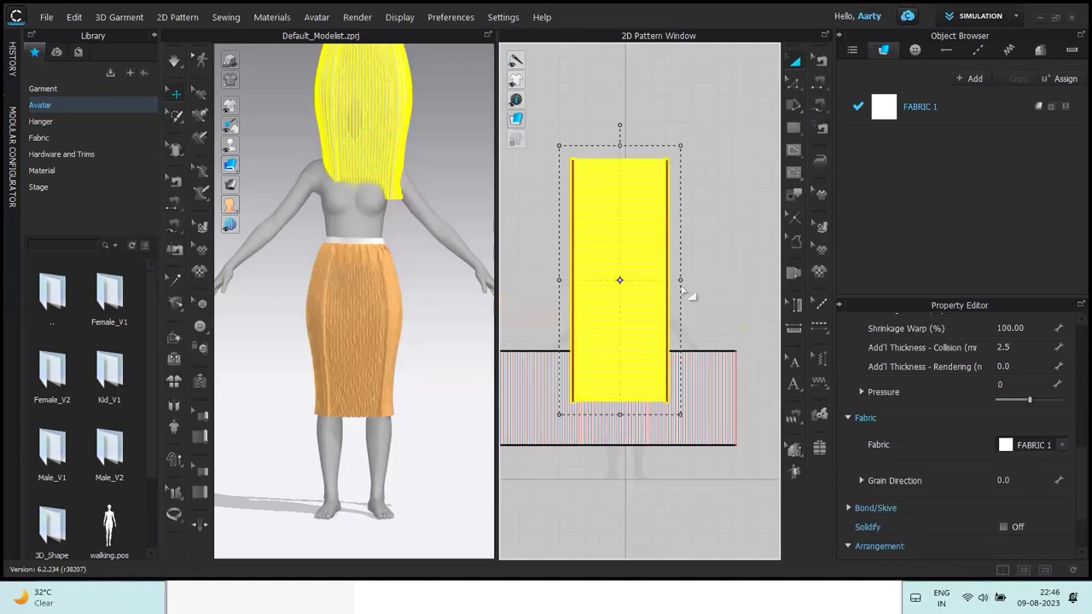
{"action": "right_click", "coordinate": [614, 232]}
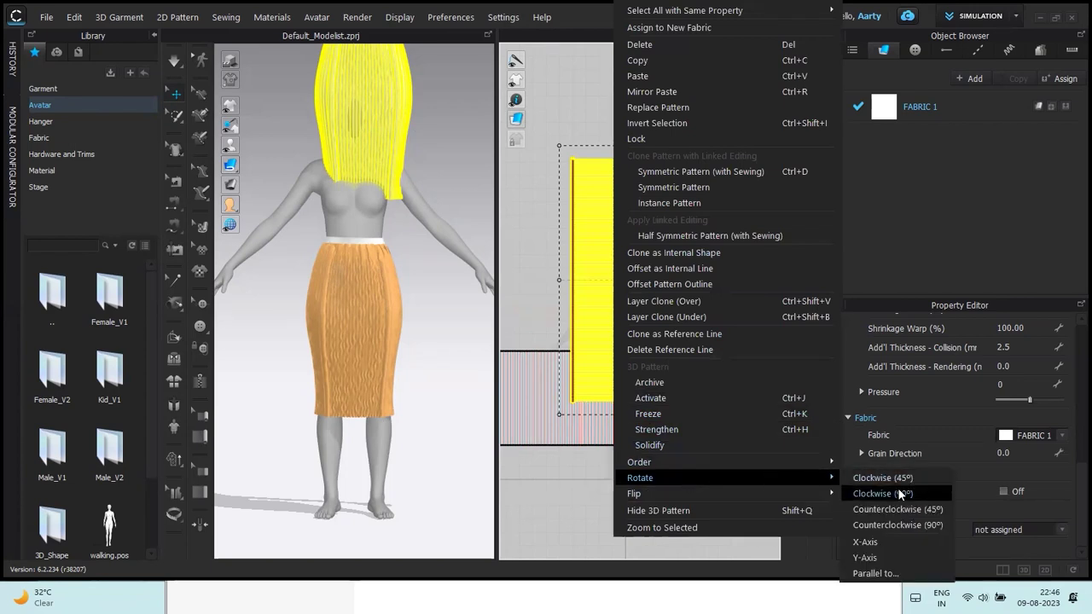
{"action": "left_click", "coordinate": [891, 493]}
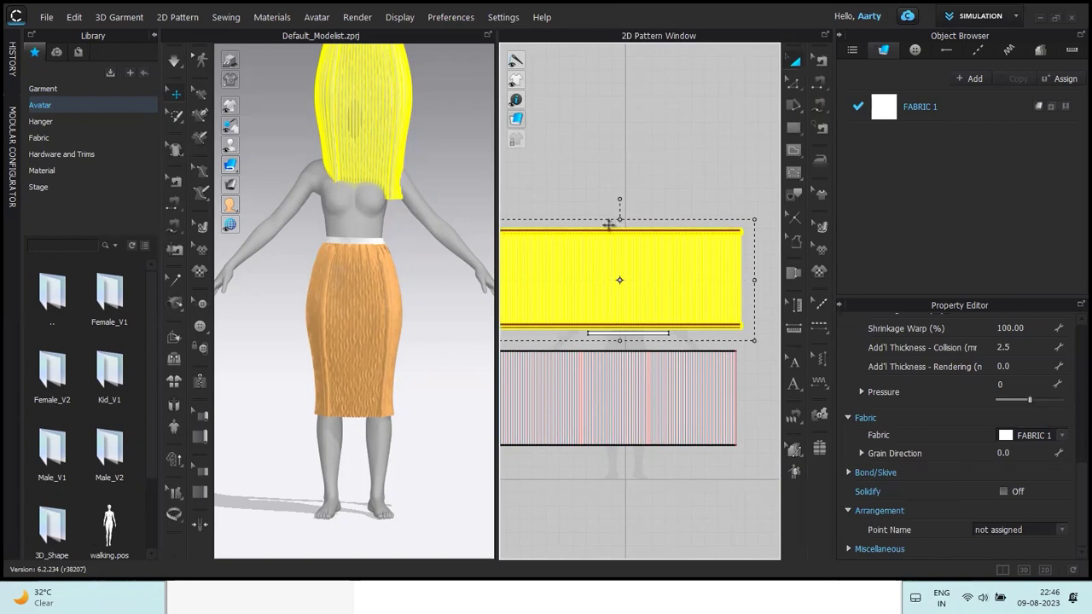
Set the copied panel's height to 14 in in the Transform dialog.
{"action": "key", "text": "ctrl+z"}
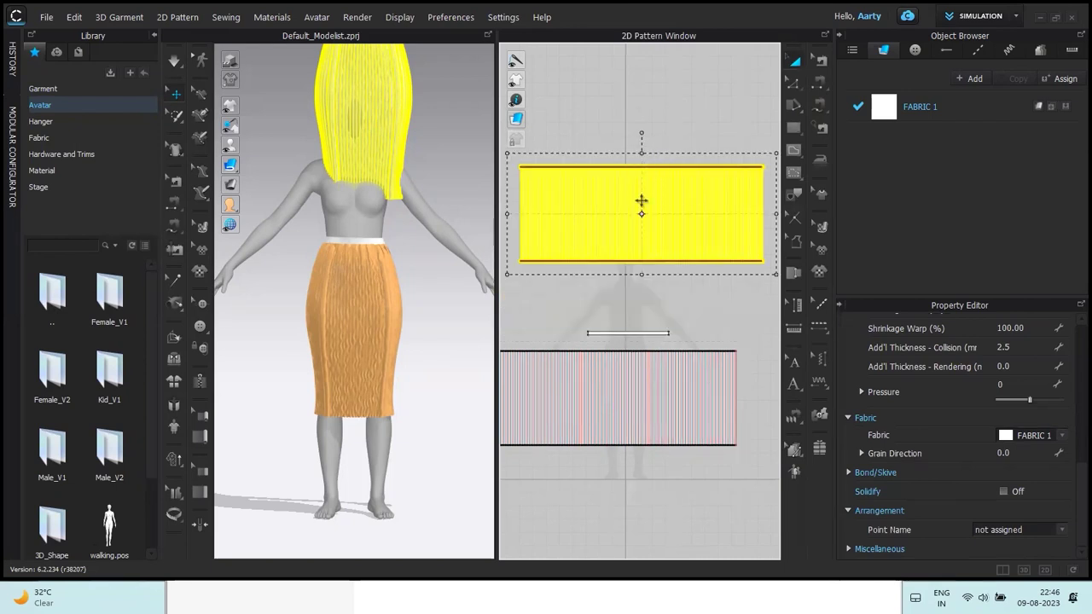
{"action": "left_click_drag", "start_coordinate": [641, 201], "coordinate": [649, 229]}
{"action": "key", "text": "Return"}
{"action": "left_click", "coordinate": [608, 315]}
{"action": "double_click", "coordinate": [608, 315]}
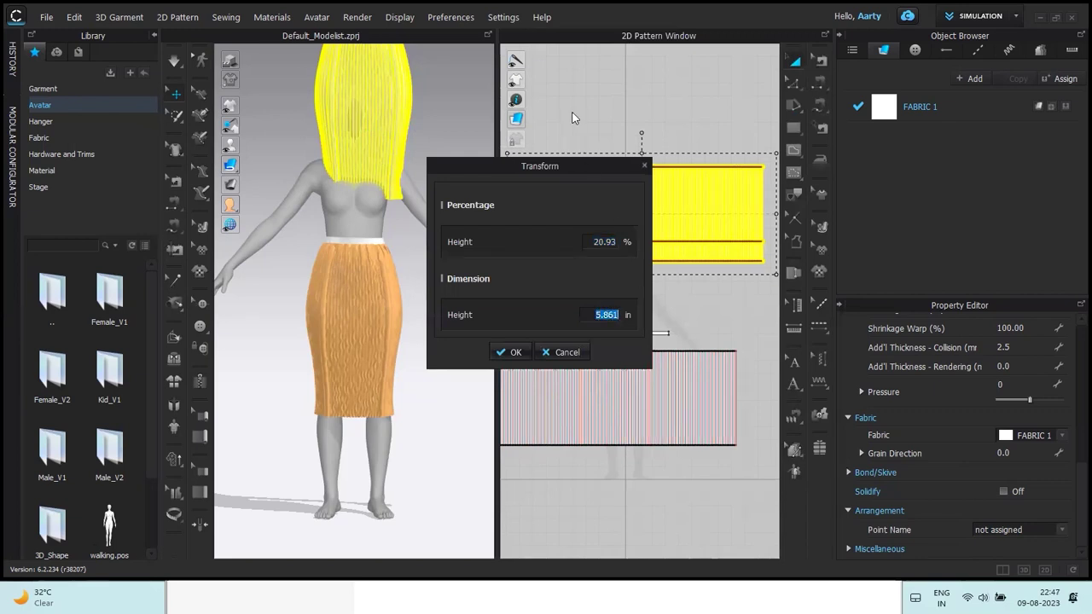
{"action": "type", "text": "1"}
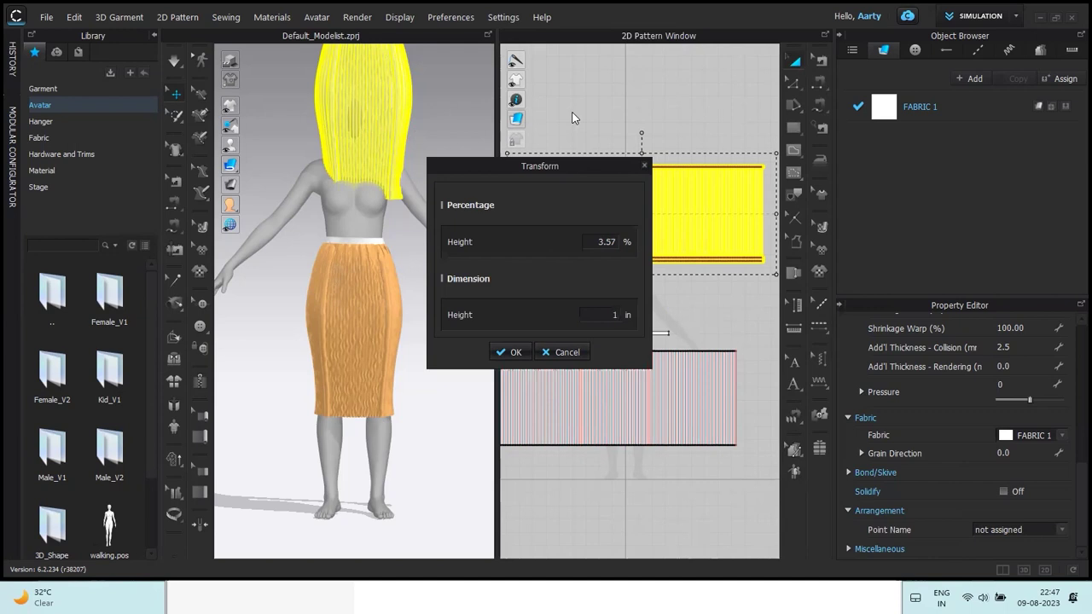
{"action": "type", "text": "4"}
{"action": "left_click", "coordinate": [510, 352]}
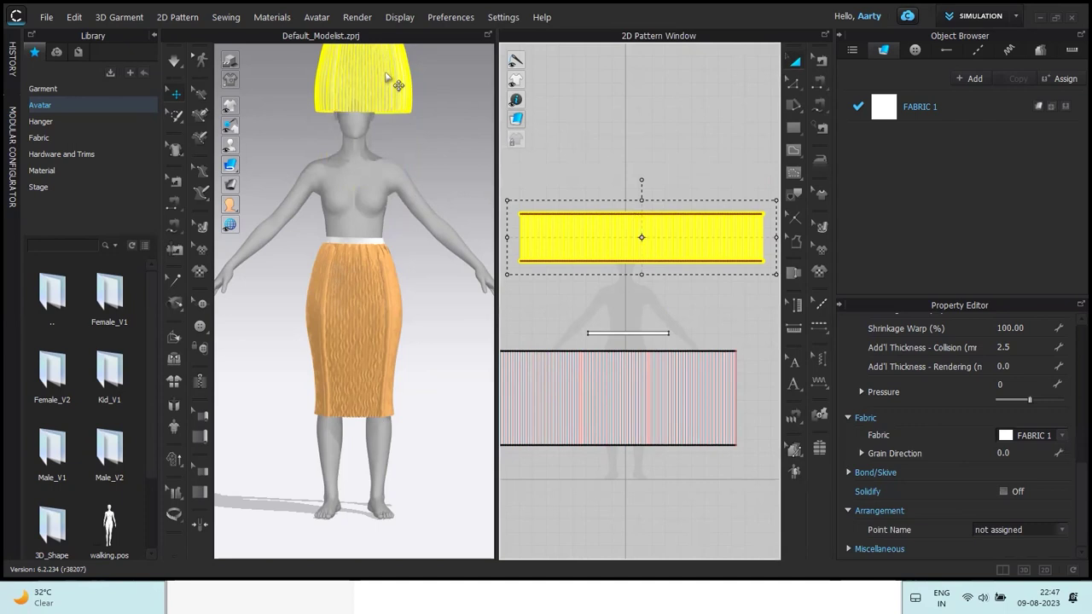
Lower the top piece off the head, rotate it to face front, and fit it around the chest.
{"action": "left_click_drag", "start_coordinate": [361, 98], "coordinate": [357, 169]}
{"action": "left_click", "coordinate": [374, 169]}
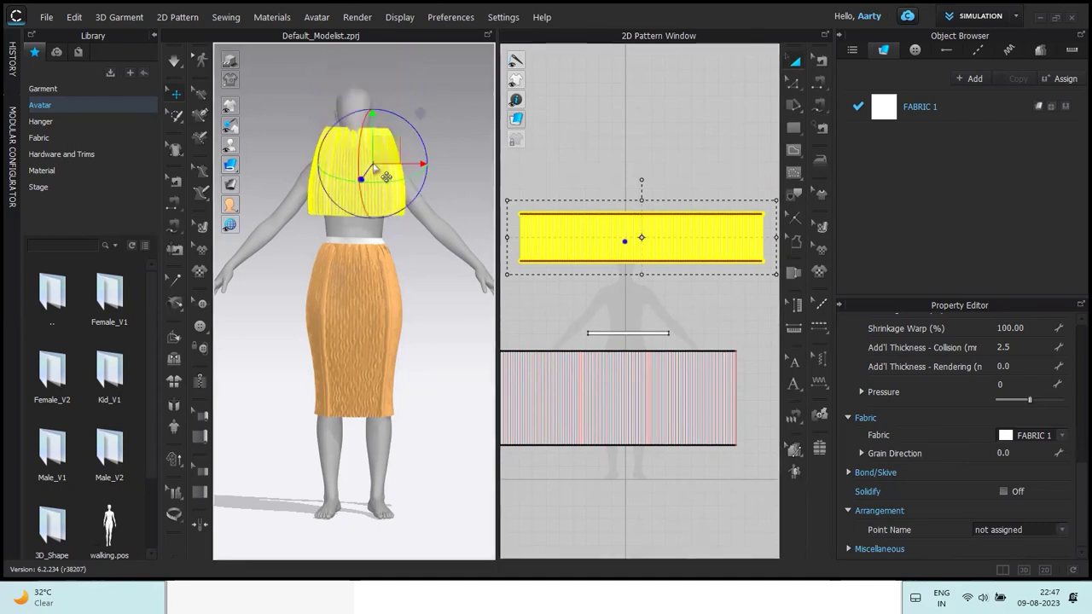
{"action": "right_click", "coordinate": [373, 166]}
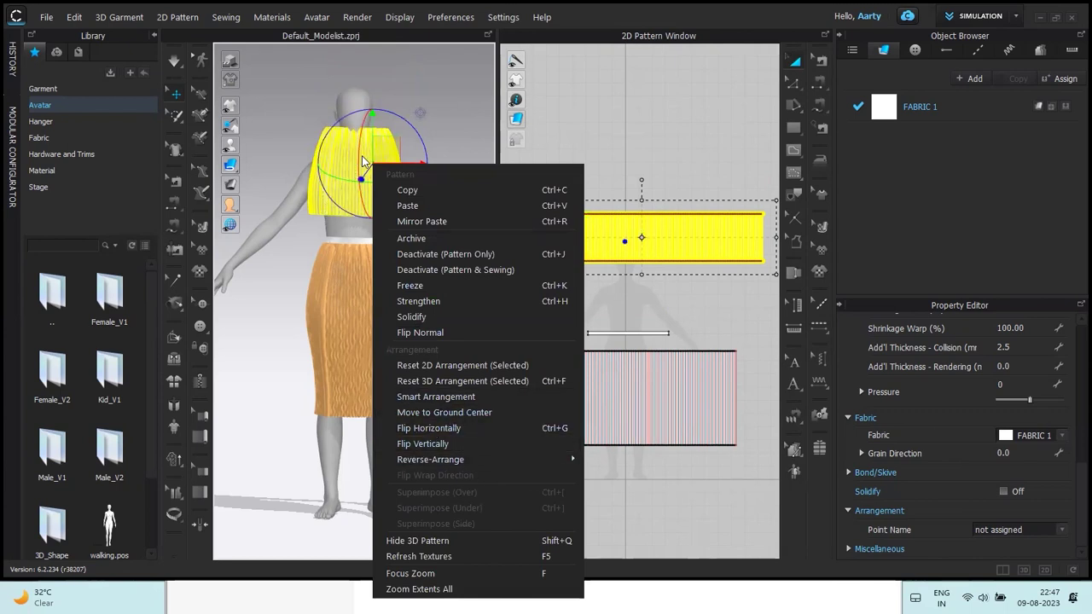
{"action": "left_click", "coordinate": [426, 140]}
{"action": "left_click_drag", "start_coordinate": [426, 140], "coordinate": [372, 173]}
{"action": "left_click_drag", "start_coordinate": [340, 136], "coordinate": [335, 168]}
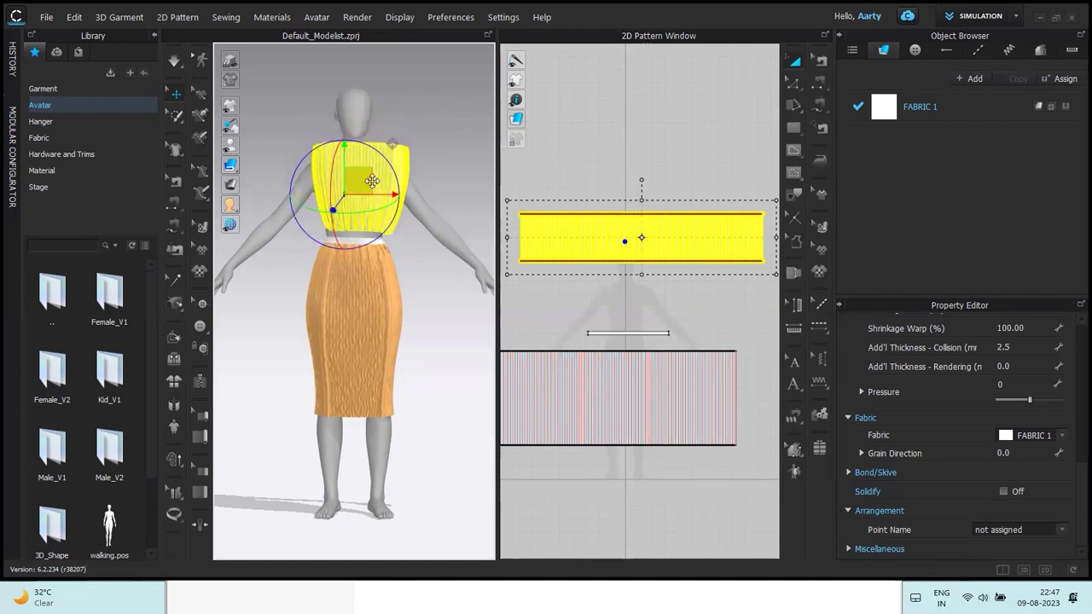
{"action": "left_click_drag", "start_coordinate": [386, 198], "coordinate": [378, 197]}
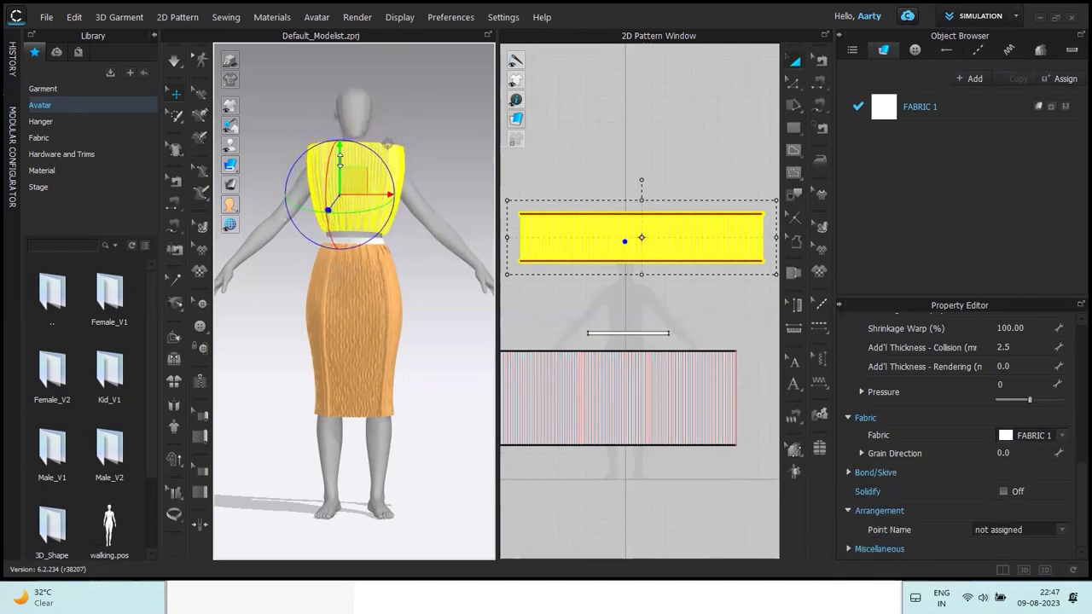
{"action": "left_click_drag", "start_coordinate": [340, 160], "coordinate": [341, 175]}
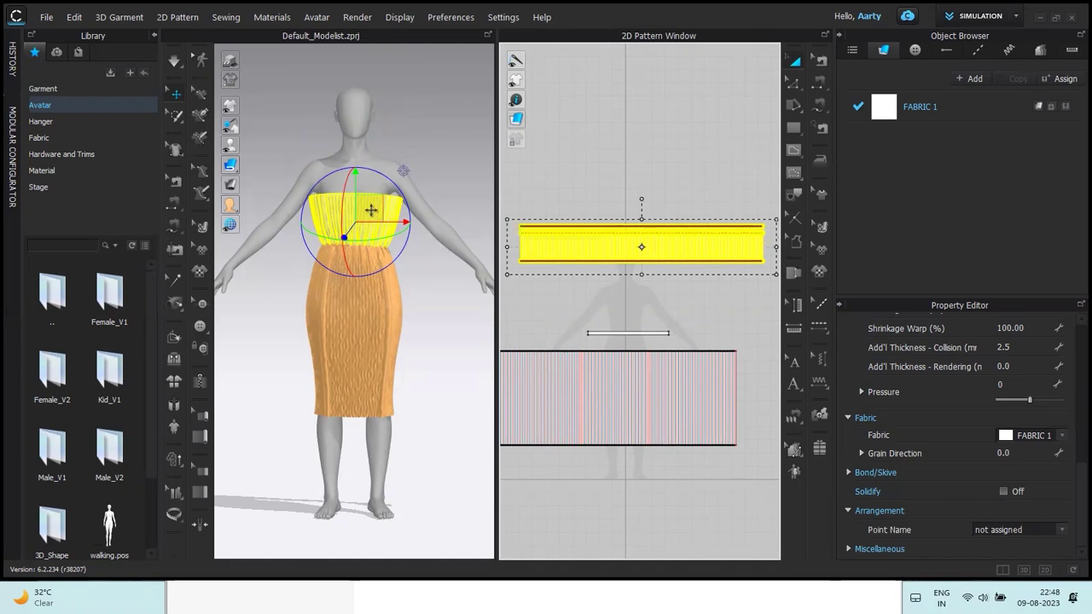
{"action": "left_click_drag", "start_coordinate": [372, 210], "coordinate": [372, 197]}
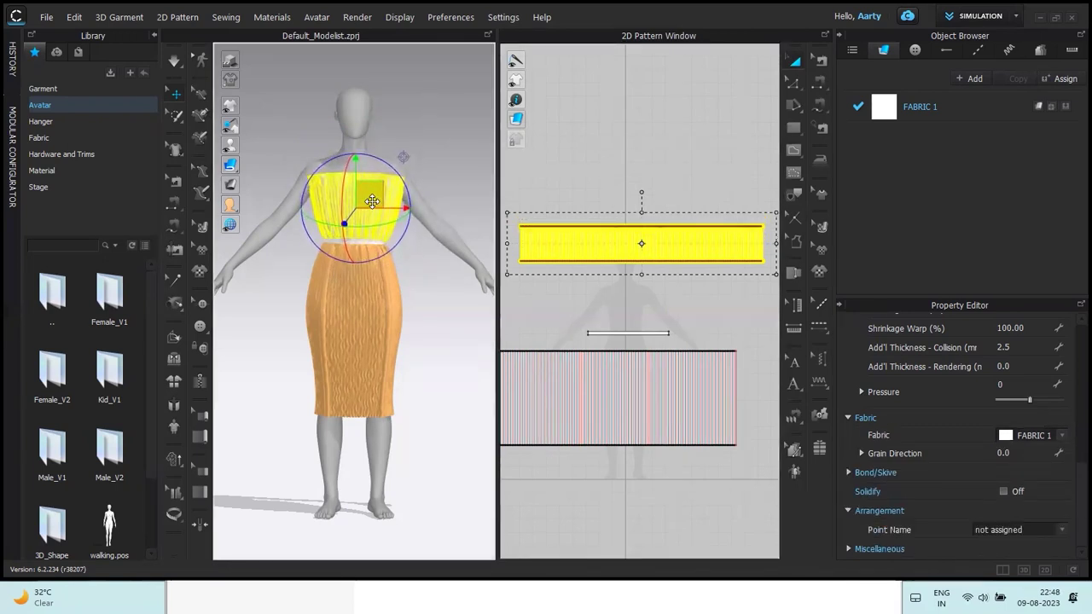
Free-sew the bodice's 72 in bottom edge to the 24 in waistband's top edge.
{"action": "left_click", "coordinate": [170, 227]}
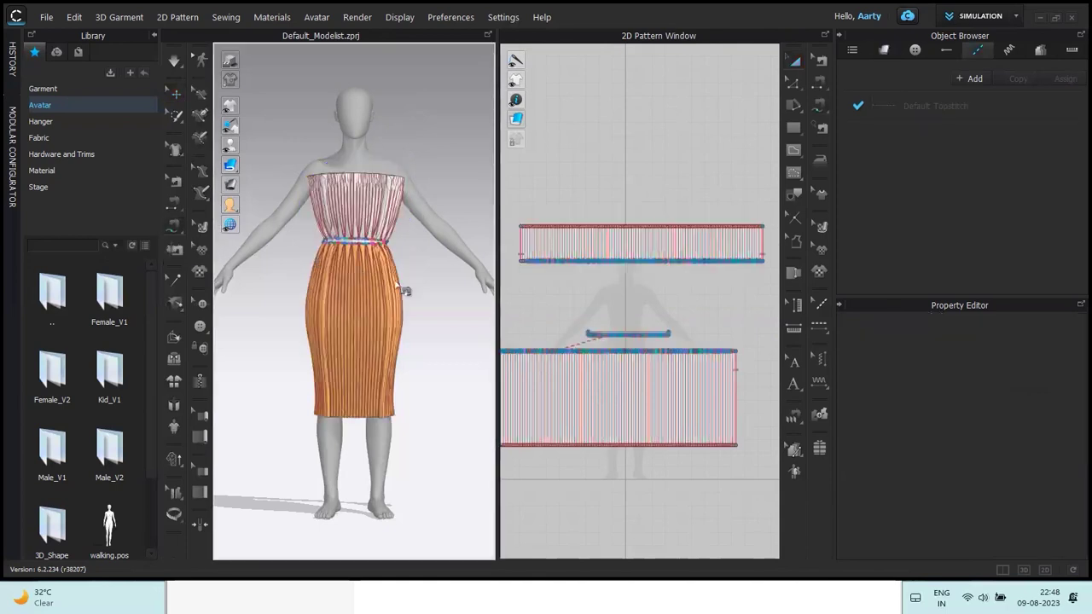
{"action": "left_click", "coordinate": [520, 262]}
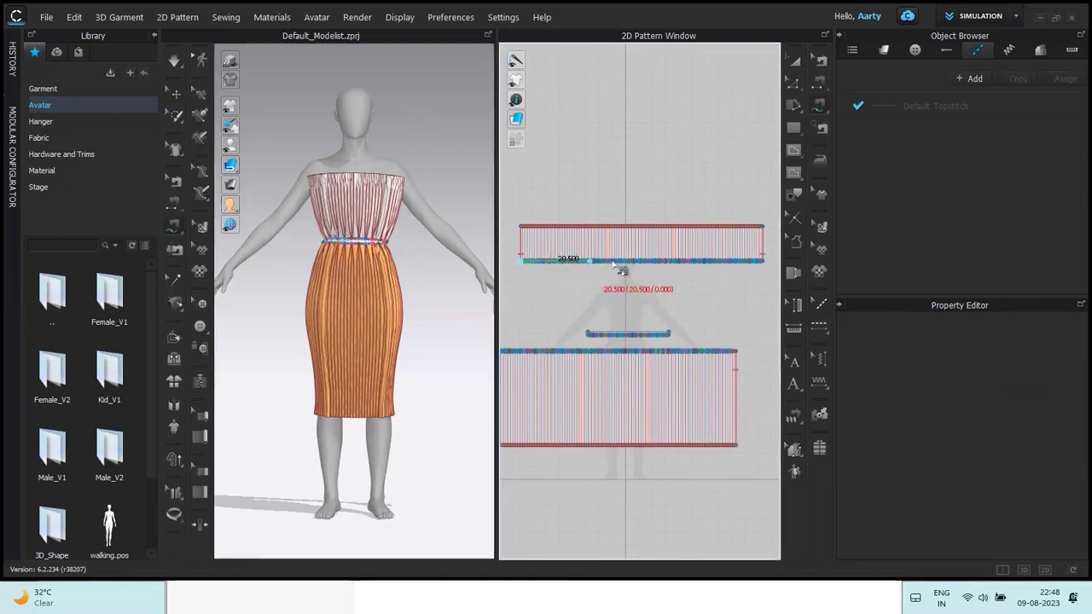
{"action": "left_click", "coordinate": [778, 272]}
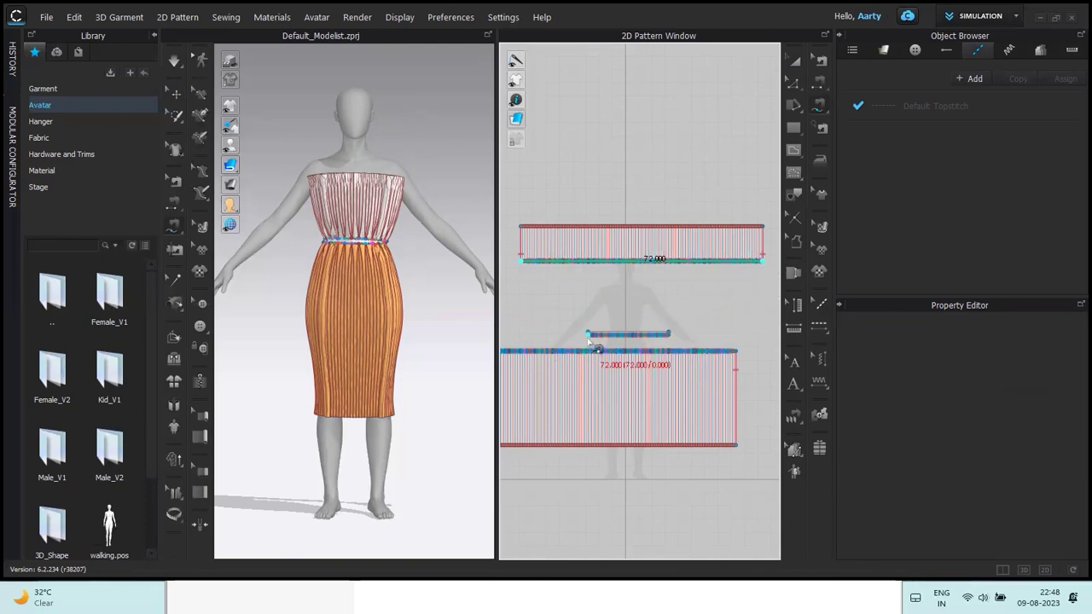
{"action": "left_click", "coordinate": [587, 334]}
{"action": "left_click", "coordinate": [669, 334]}
{"action": "left_click", "coordinate": [674, 342]}
{"action": "left_click", "coordinate": [174, 94]}
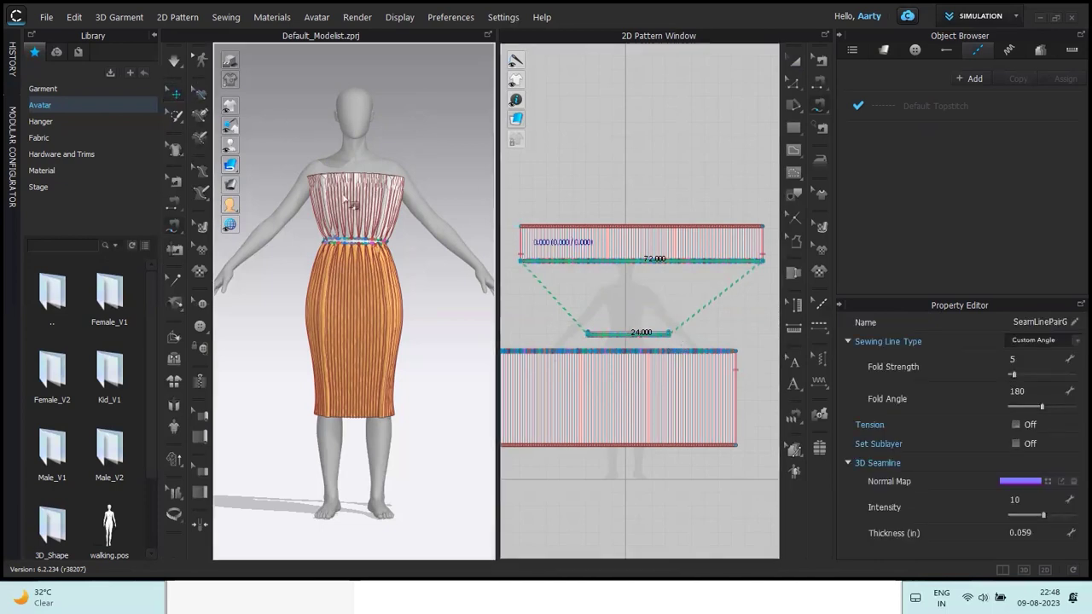
{"action": "mouse_move", "coordinate": [375, 202]}
{"action": "left_mouse_down"}
{"action": "mouse_move", "coordinate": [371, 178]}
{"action": "mouse_move", "coordinate": [365, 211]}
{"action": "left_mouse_up"}
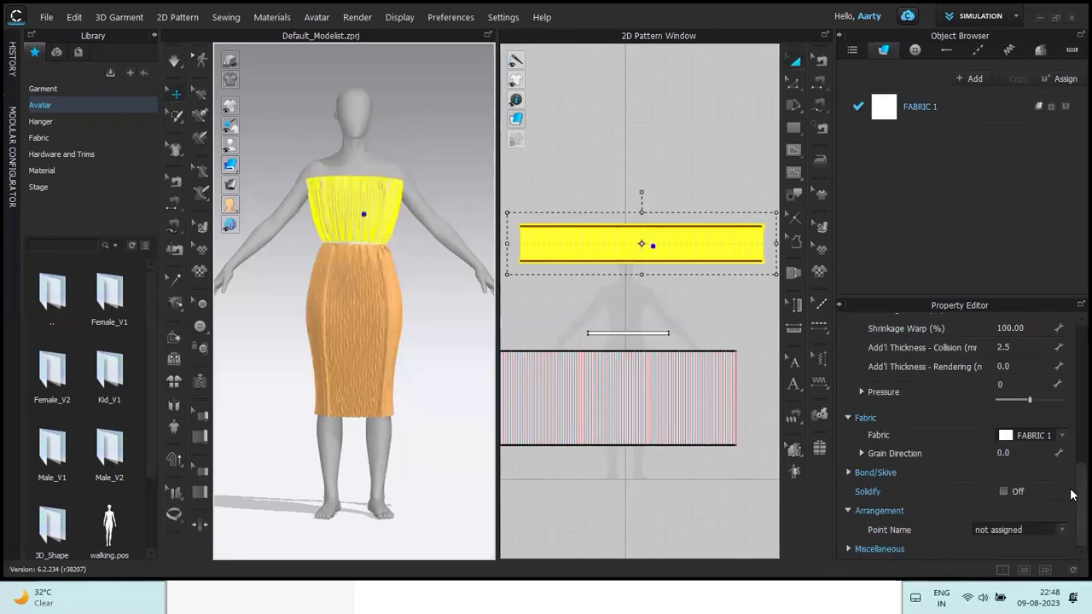
Set the bodice's Layer to 1 and strengthen it.
{"action": "scroll", "coordinate": [1072, 436], "scroll_direction": "up", "scroll_amount": 5}
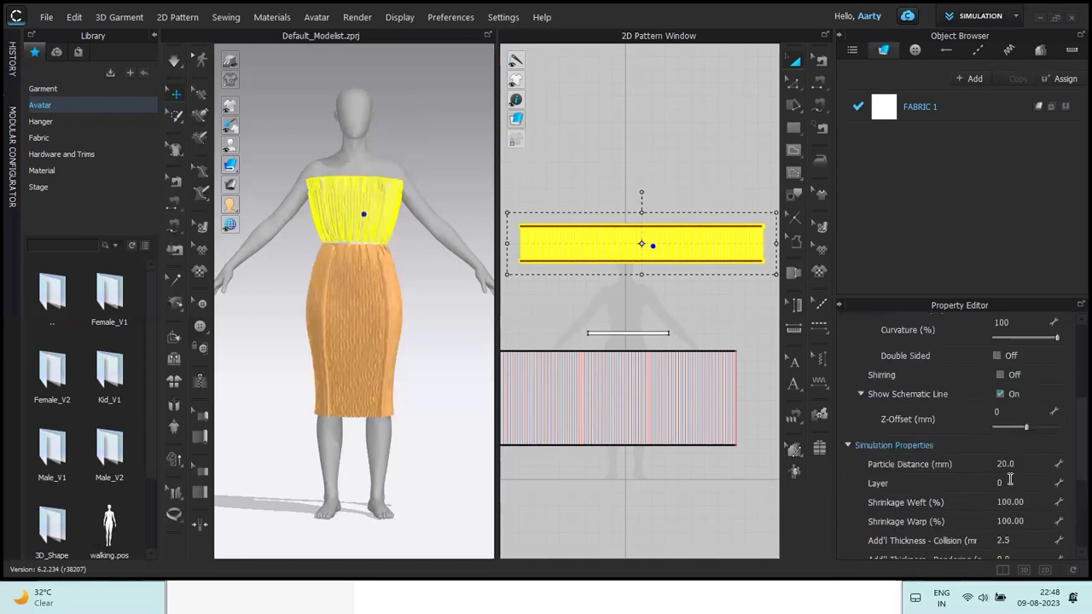
{"action": "left_click", "coordinate": [1013, 480]}
{"action": "type", "text": "1"}
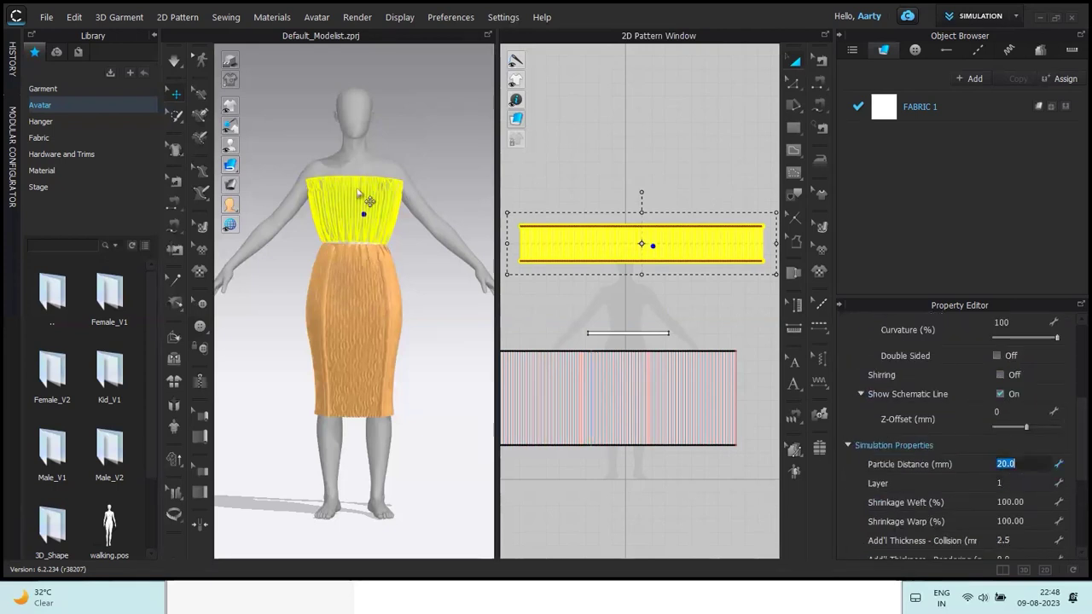
{"action": "right_click", "coordinate": [350, 209]}
{"action": "left_click", "coordinate": [404, 145]}
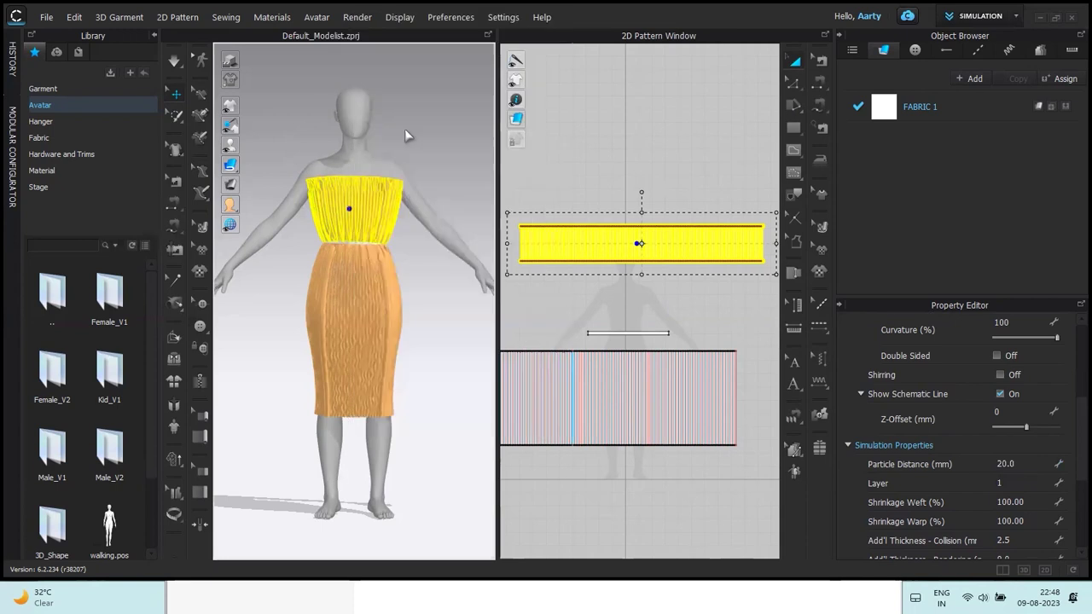
{"action": "left_click", "coordinate": [550, 189]}
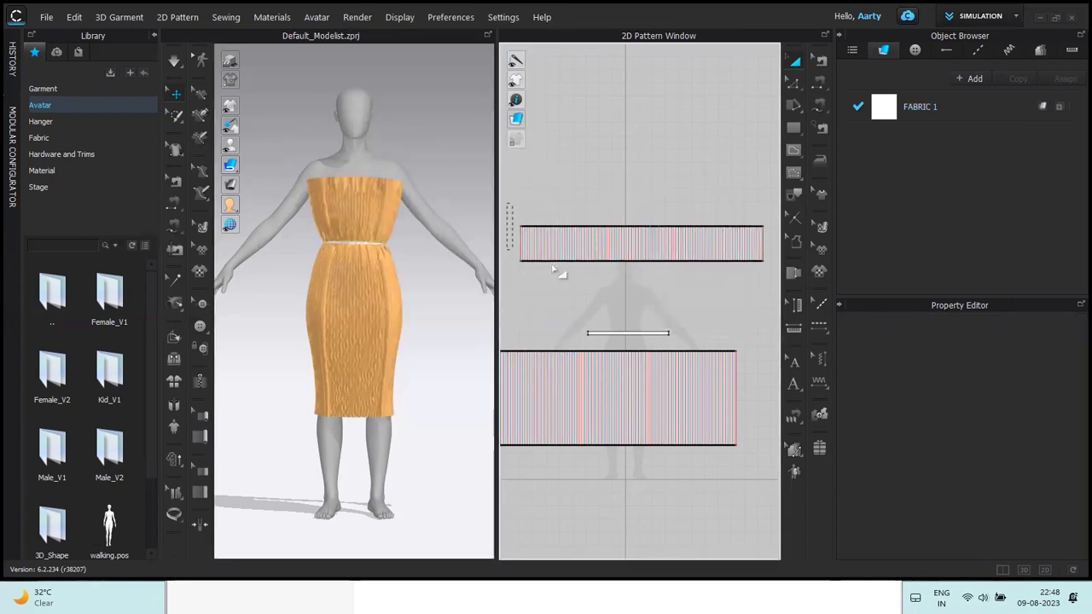
Shorten the bodice pattern's height slightly.
{"action": "left_click", "coordinate": [633, 212]}
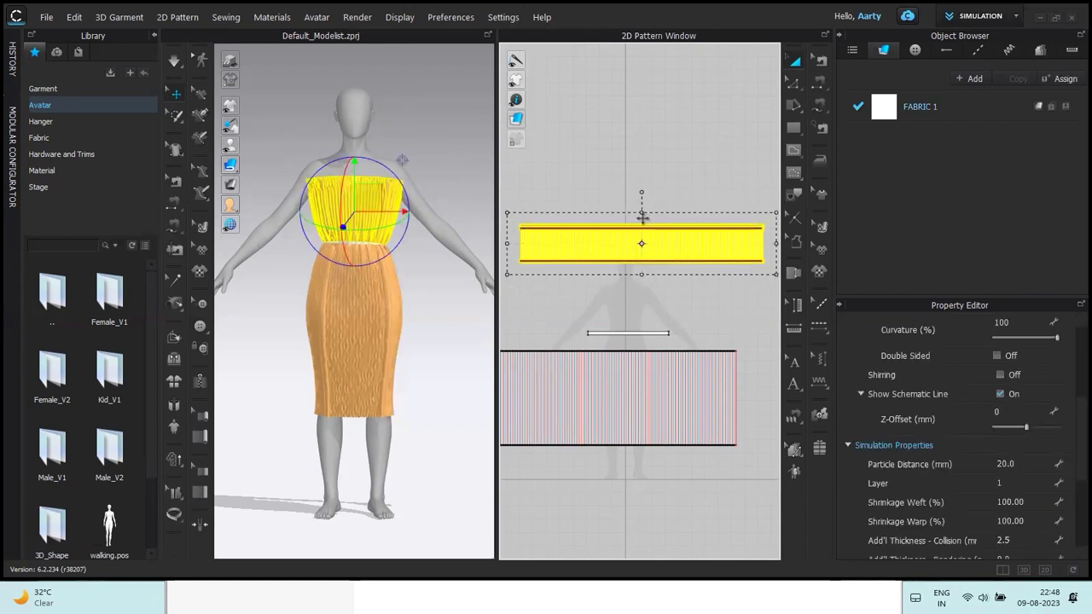
{"action": "double_click", "coordinate": [642, 218]}
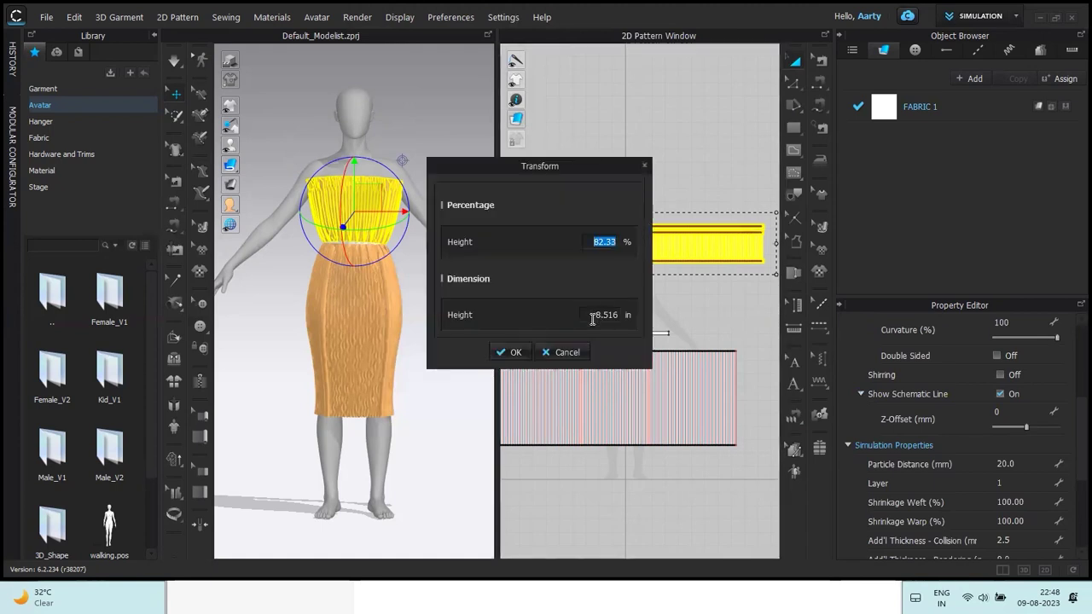
{"action": "left_click", "coordinate": [567, 353]}
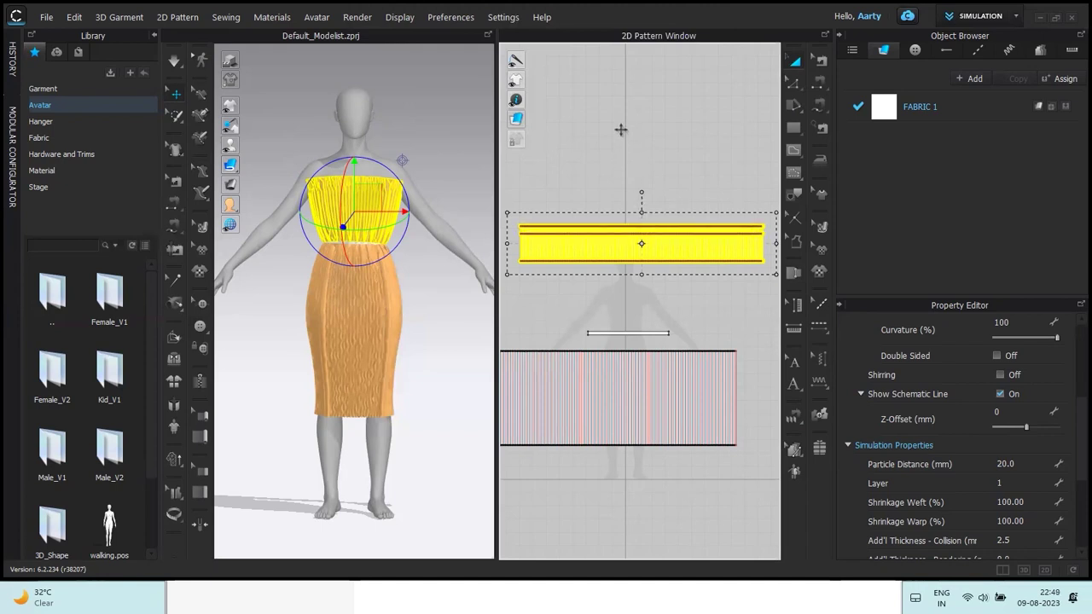
{"action": "key", "text": "ctrl+z"}
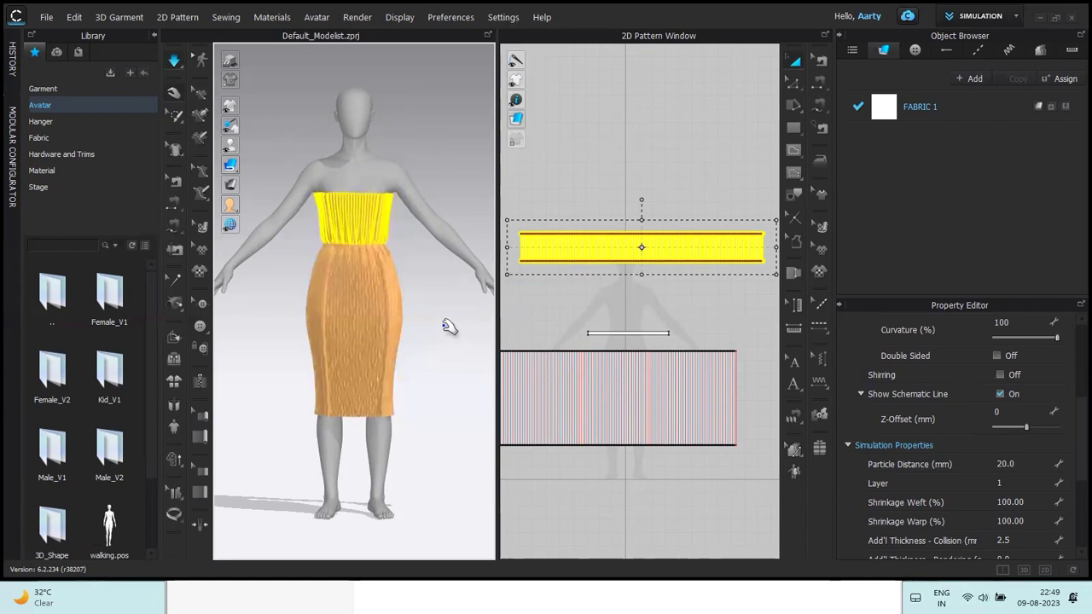
Unstrengthen the skirt and simulate so it hangs in loose pleats below the bodice.
{"action": "key", "text": "space"}
{"action": "left_click", "coordinate": [447, 329]}
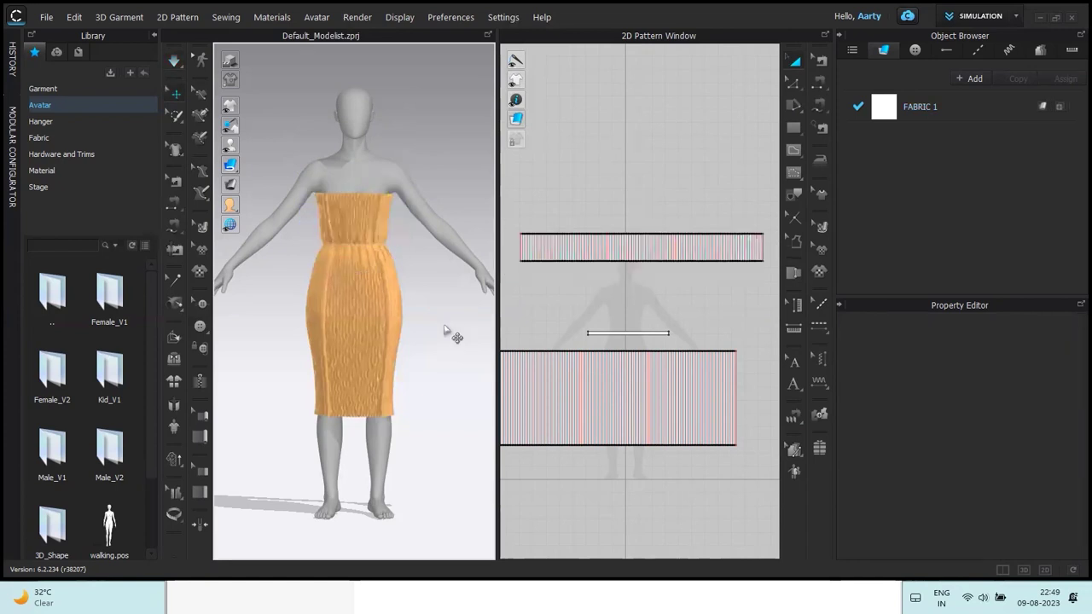
{"action": "left_click", "coordinate": [372, 345]}
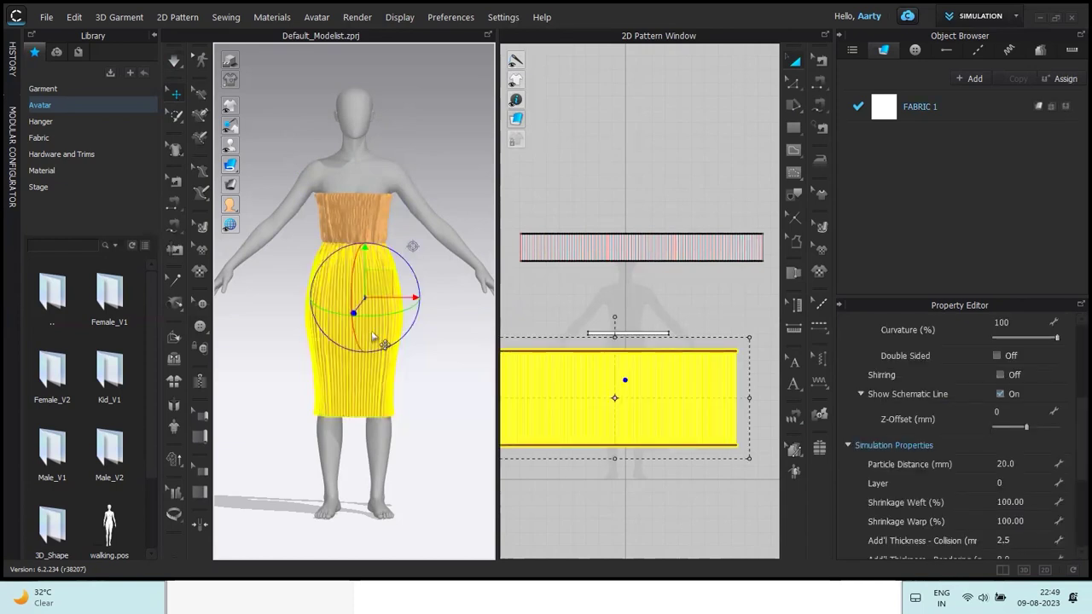
{"action": "right_click", "coordinate": [365, 376]}
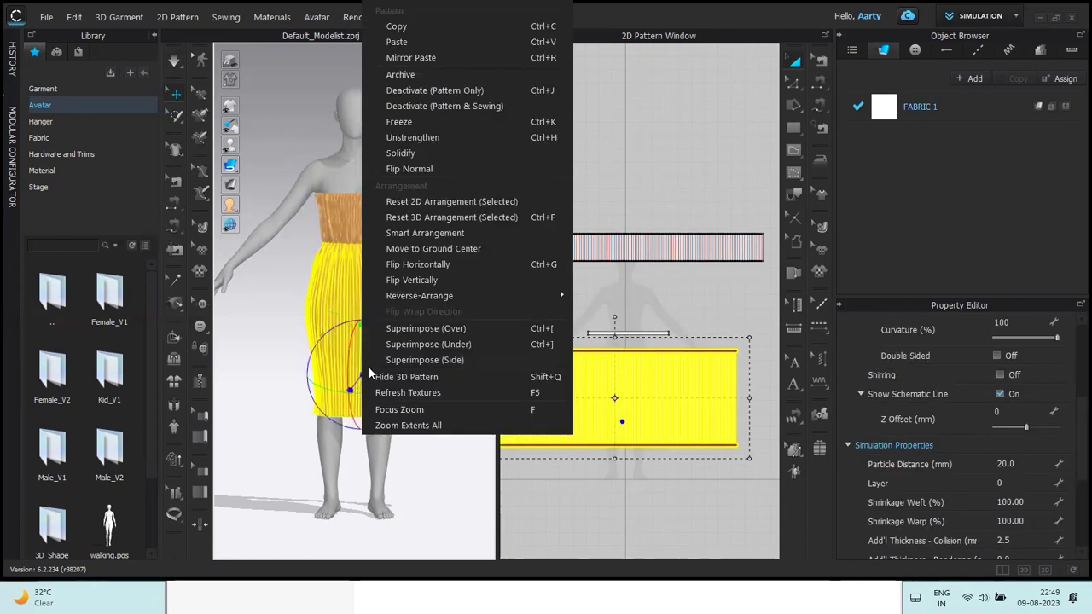
{"action": "left_click", "coordinate": [430, 138]}
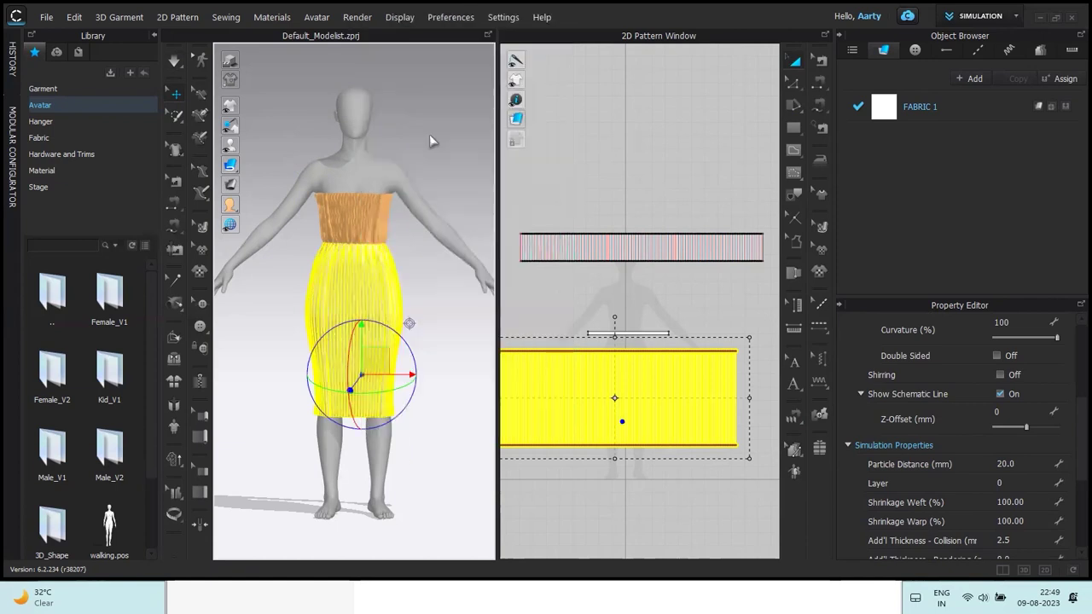
{"action": "left_click", "coordinate": [438, 179]}
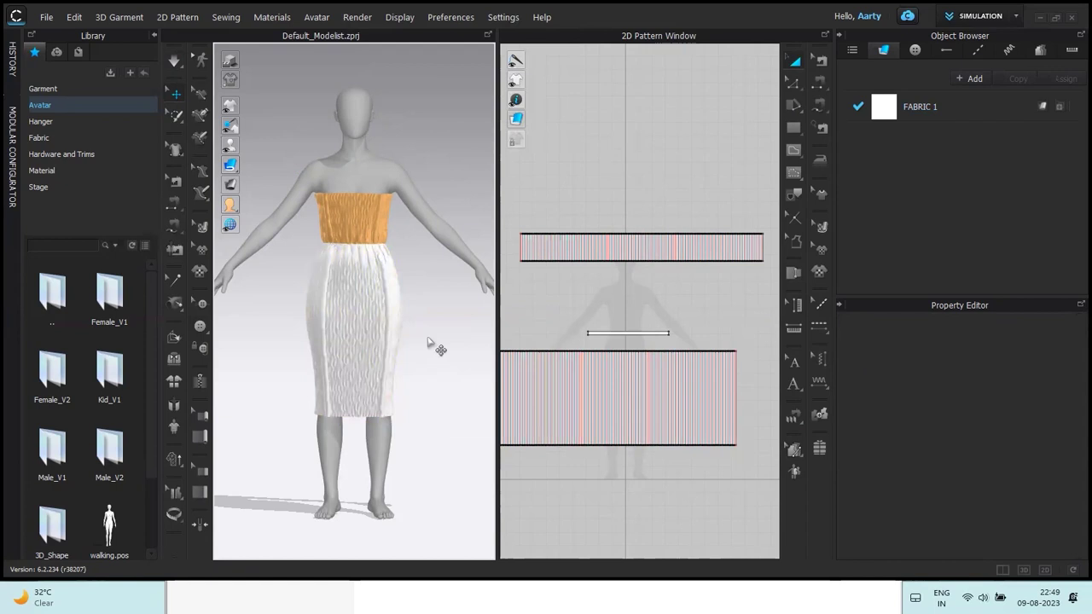
{"action": "key", "text": "space"}
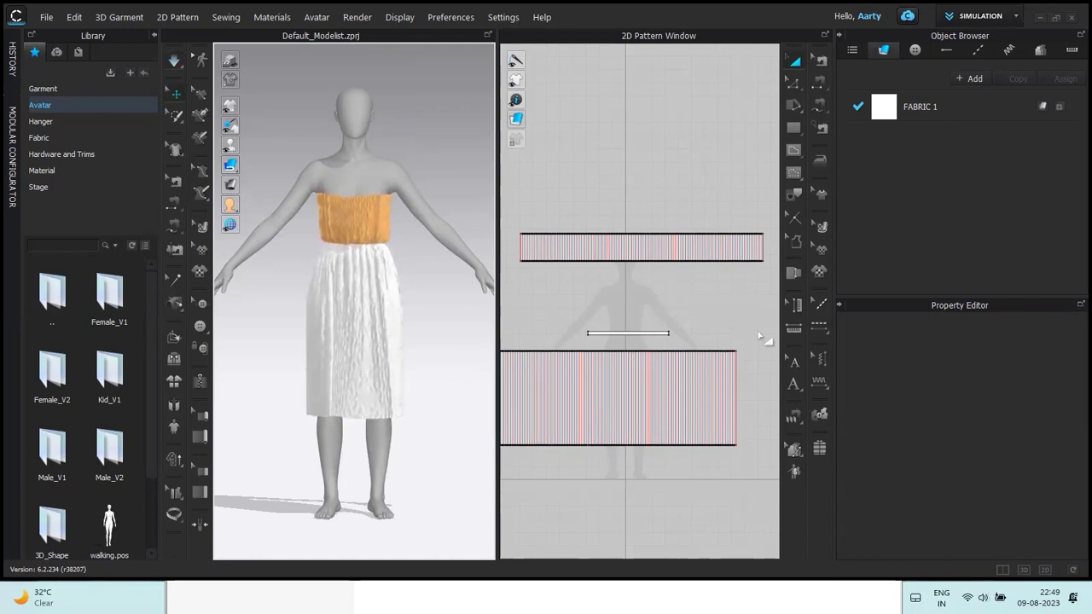
{"action": "left_click_drag", "start_coordinate": [763, 347], "coordinate": [556, 407]}
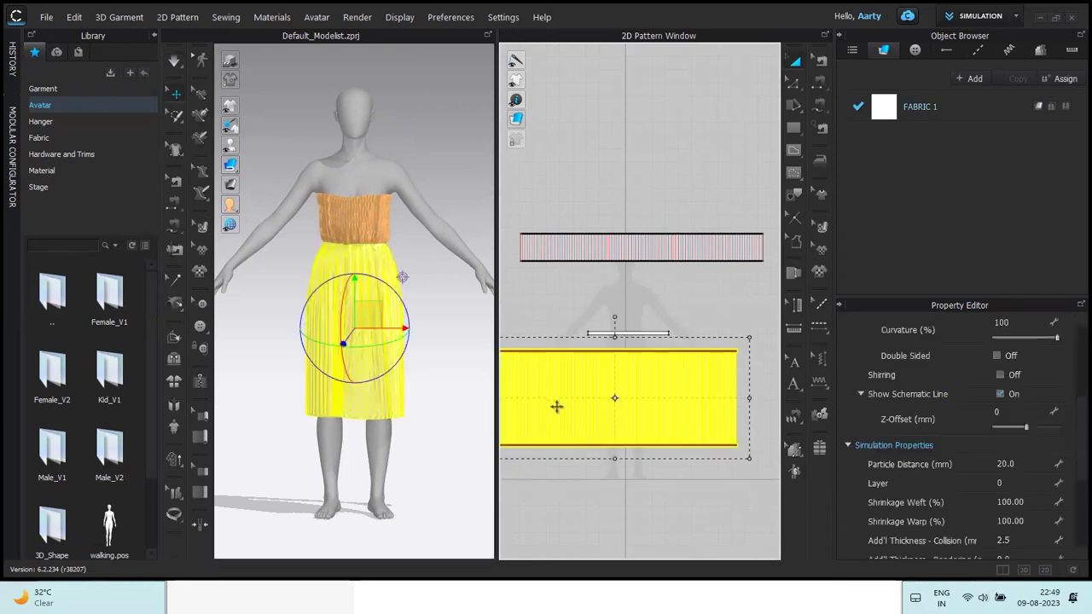
Check the bodice's Layer value and re-simulate the dress.
{"action": "left_click", "coordinate": [367, 232]}
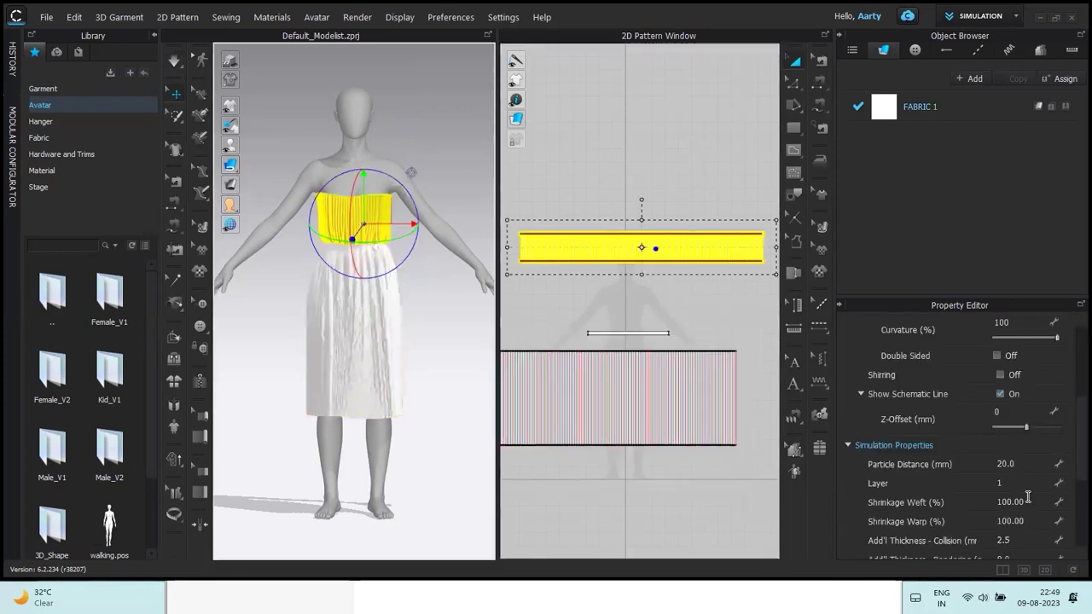
{"action": "left_click", "coordinate": [996, 481]}
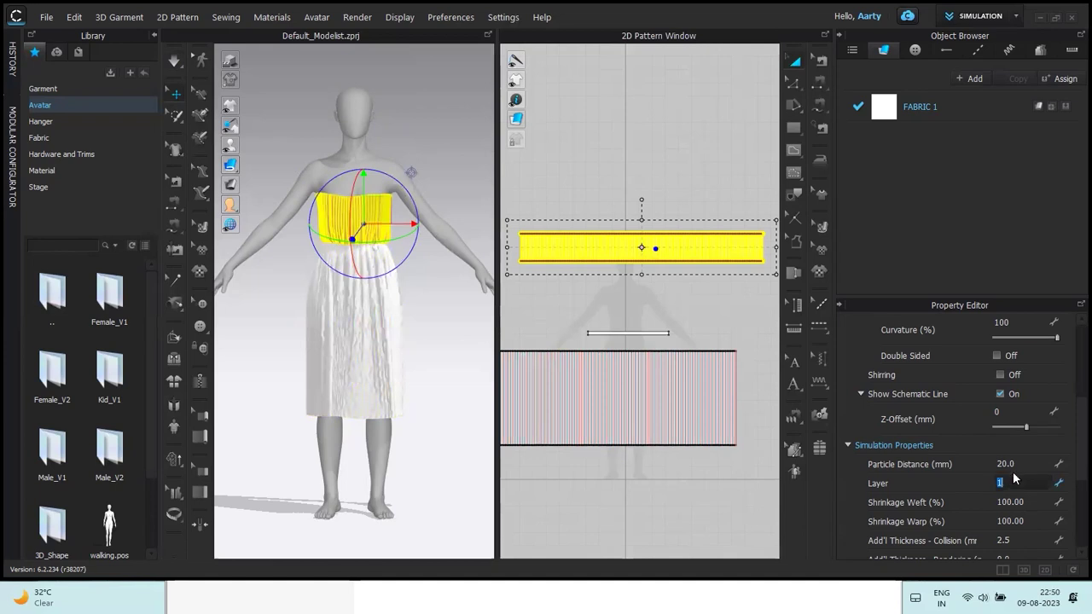
{"action": "left_click", "coordinate": [693, 190]}
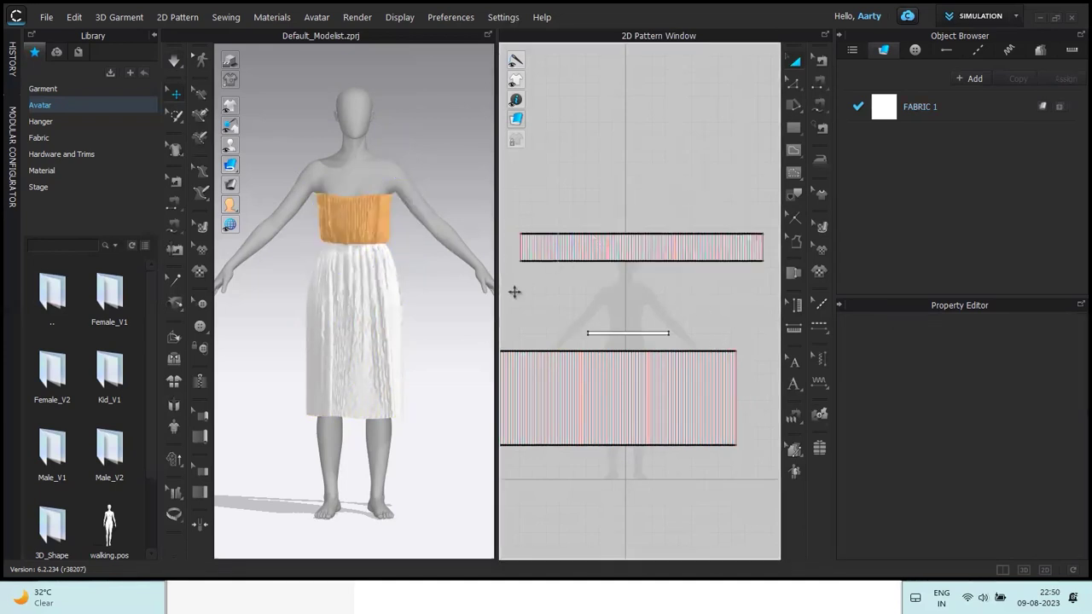
{"action": "key", "text": "space"}
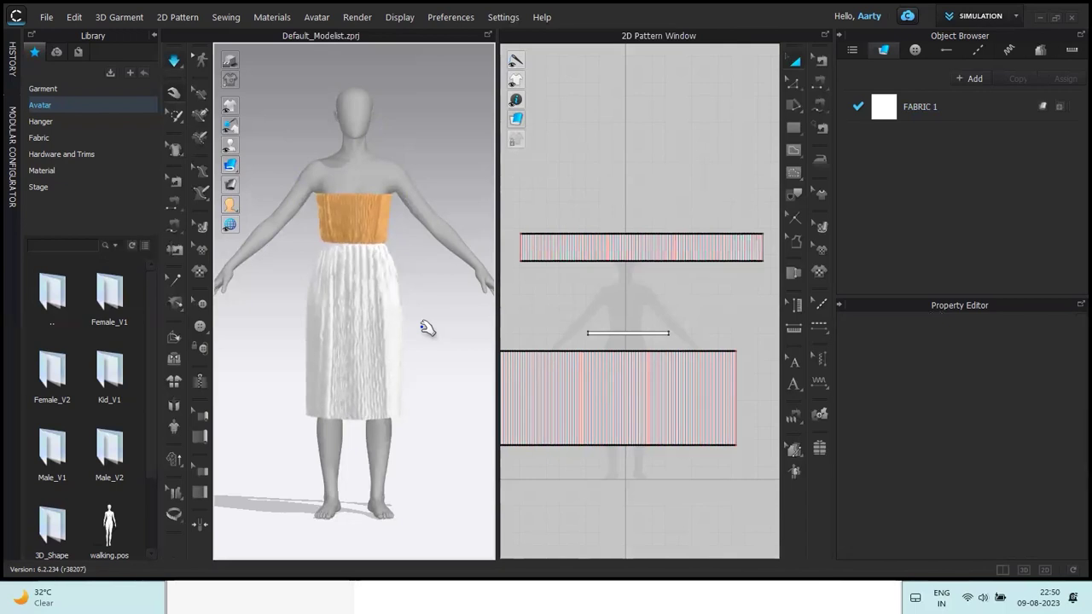
Set Particle Distance to 6 for all three dress patterns.
{"action": "left_click", "coordinate": [376, 299]}
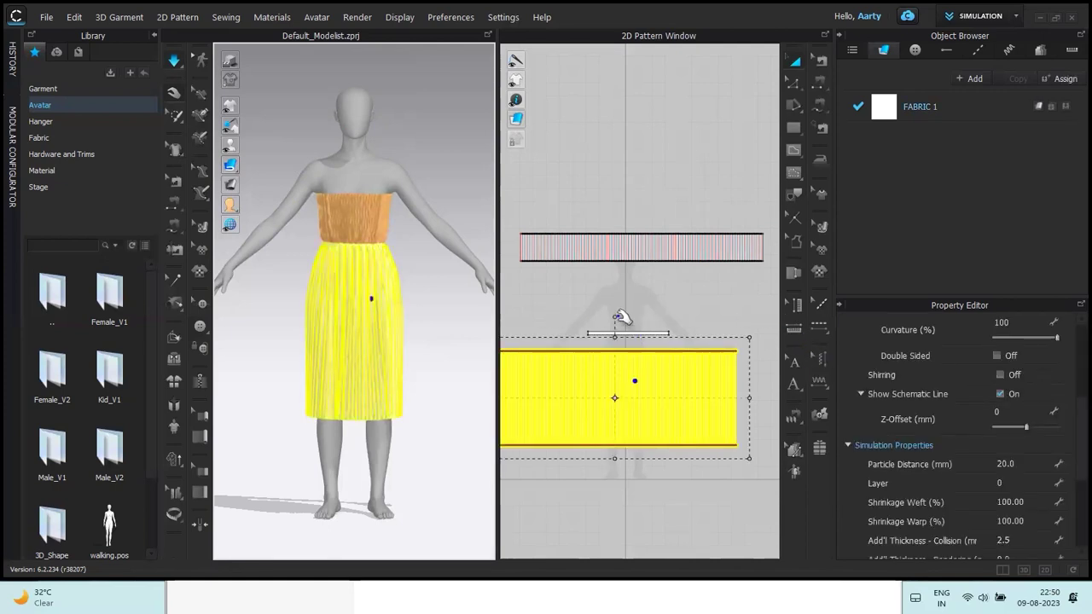
{"action": "key", "text": "ctrl+a"}
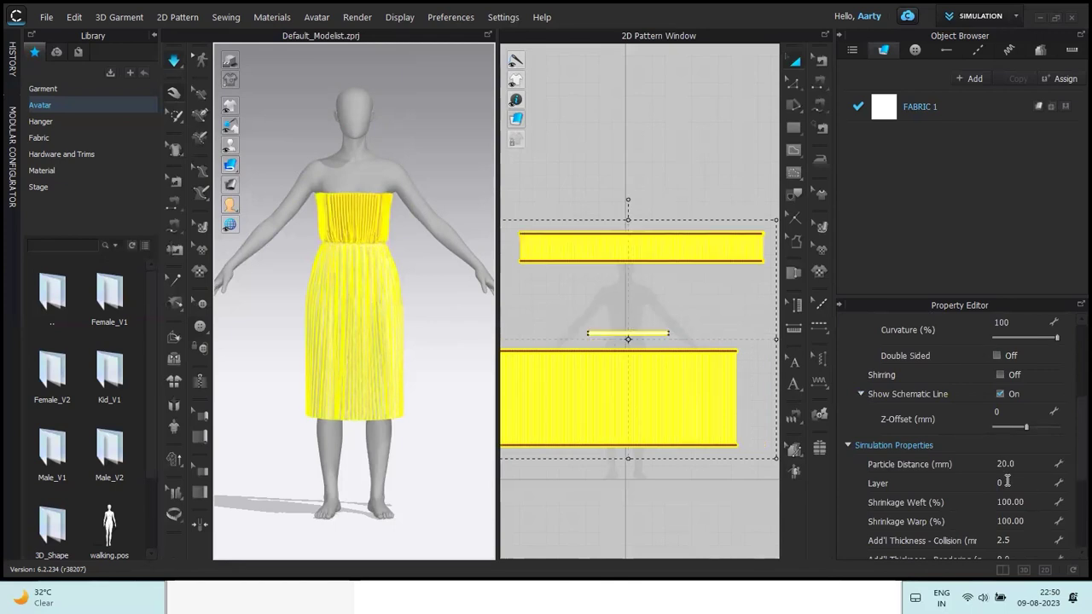
{"action": "left_click", "coordinate": [1022, 466]}
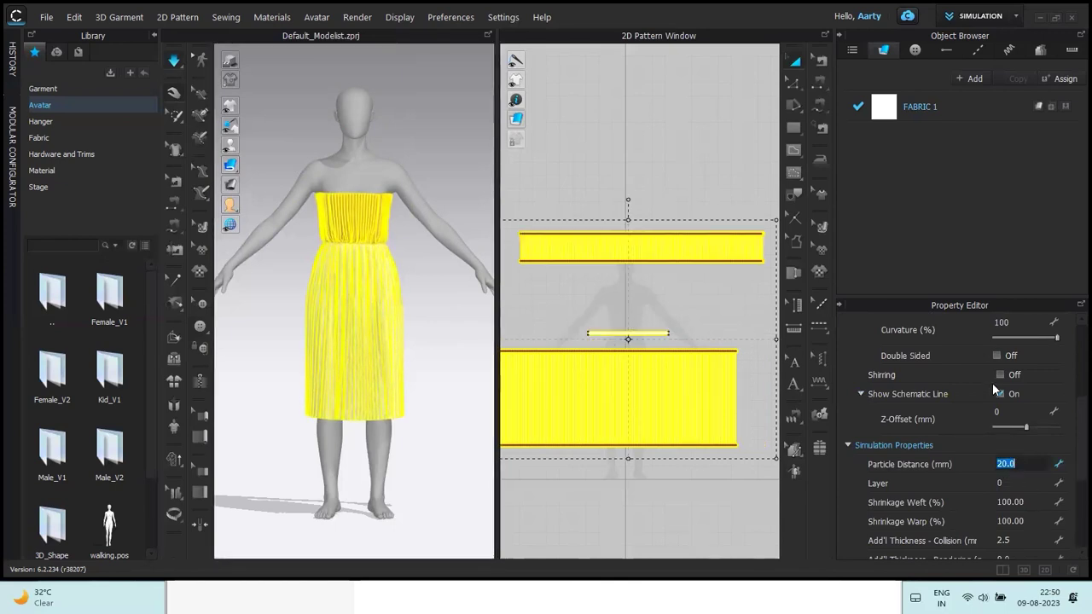
{"action": "type", "text": "6"}
{"action": "left_click", "coordinate": [444, 168]}
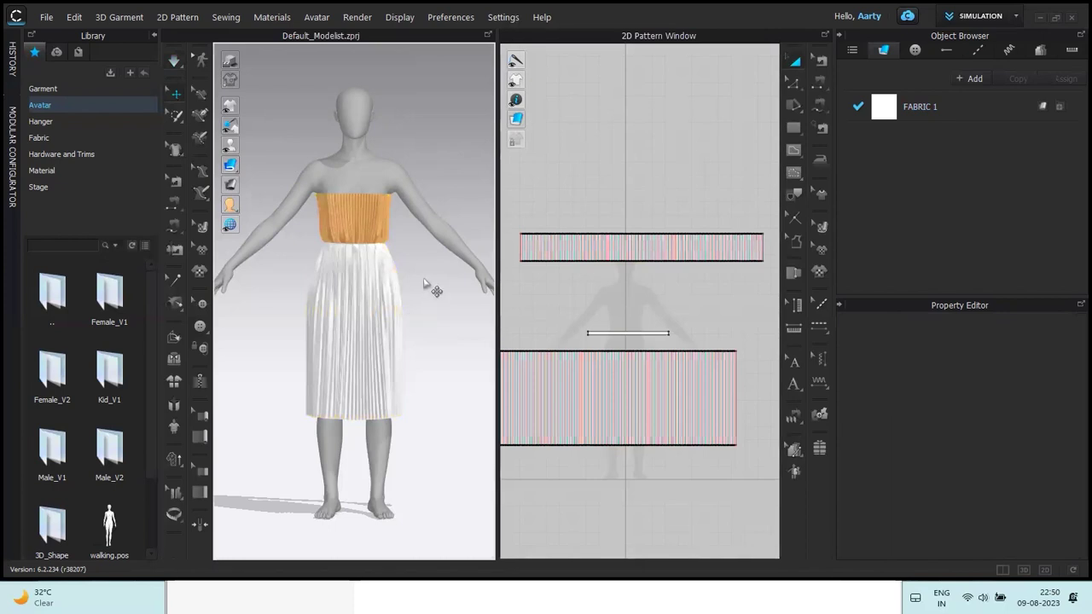
Simulate the dress with the finer mesh, then check that the skirt uses 6 mm particle distance.
{"action": "key", "text": "space"}
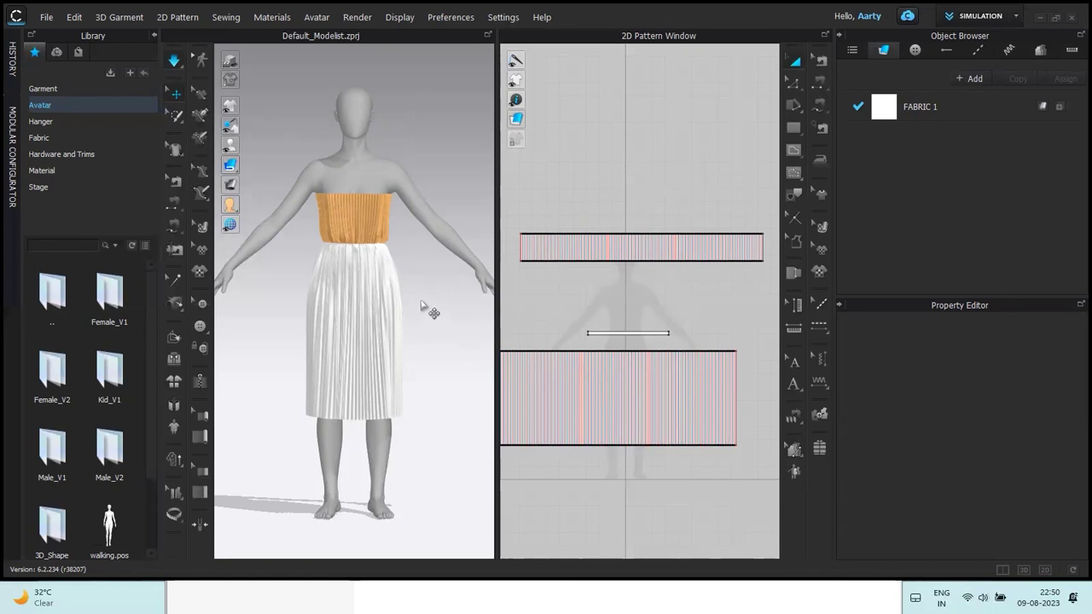
{"action": "left_click", "coordinate": [427, 307]}
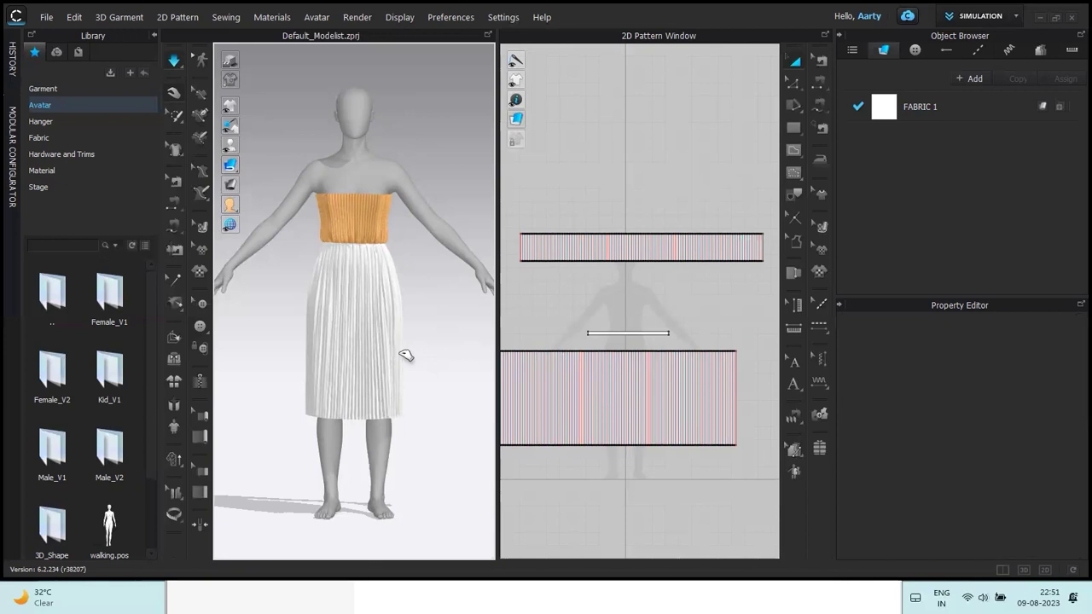
{"action": "left_click", "coordinate": [427, 339]}
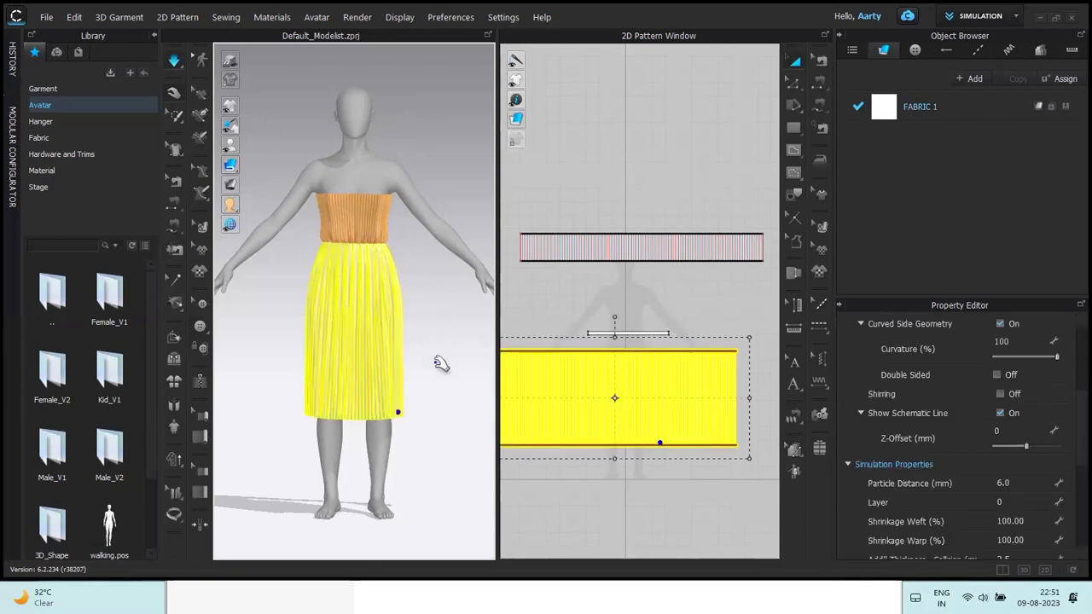
Deselect the skirt and return from topstitch editing to normal selection mode.
{"action": "left_click", "coordinate": [441, 365]}
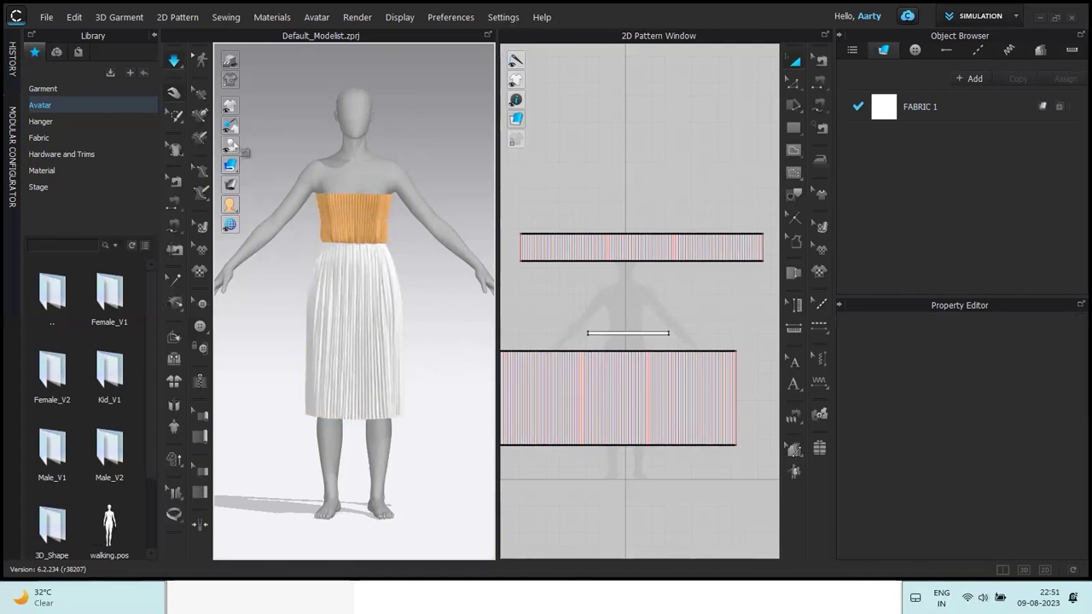
{"action": "key", "text": "ctrl+t"}
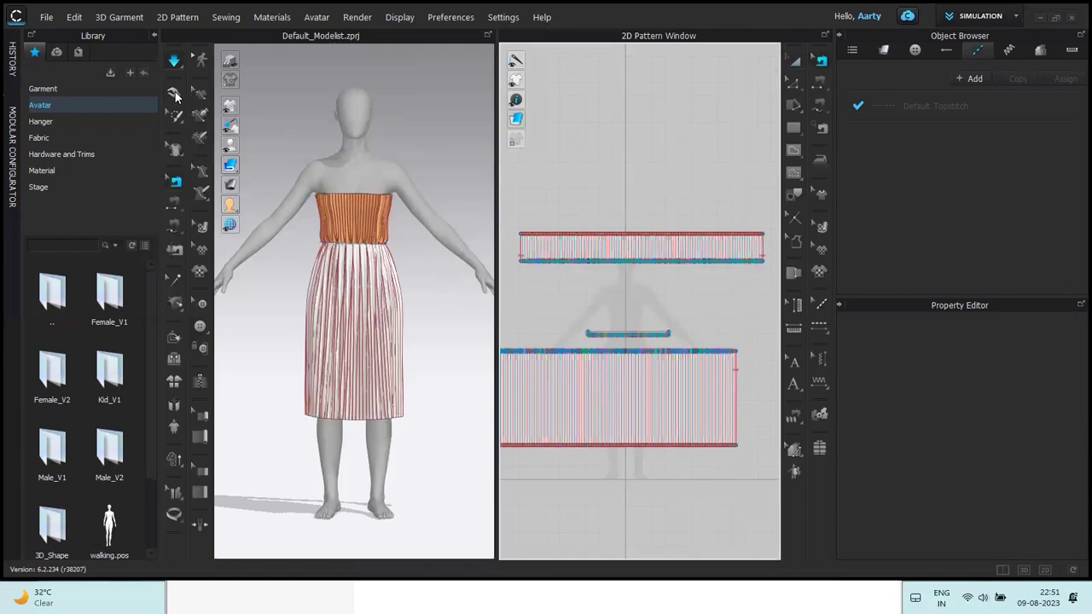
{"action": "left_click", "coordinate": [175, 96]}
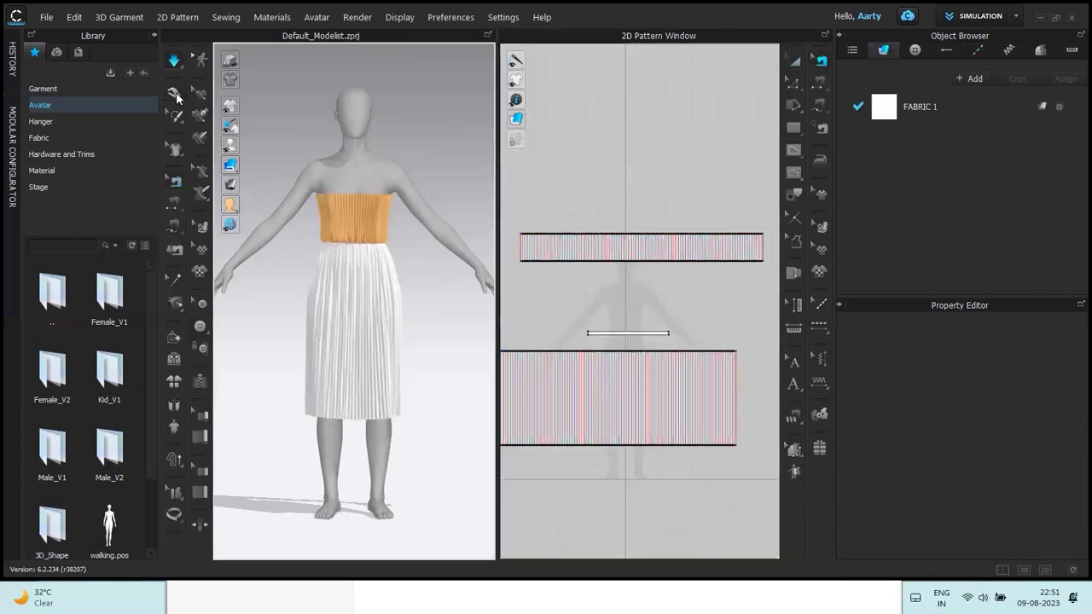
{"action": "key", "text": "a"}
Unstrengthen the bodice, confirm its 6.0 mm particle distance, and orbit to a three-quarter view.
{"action": "right_click", "coordinate": [335, 211]}
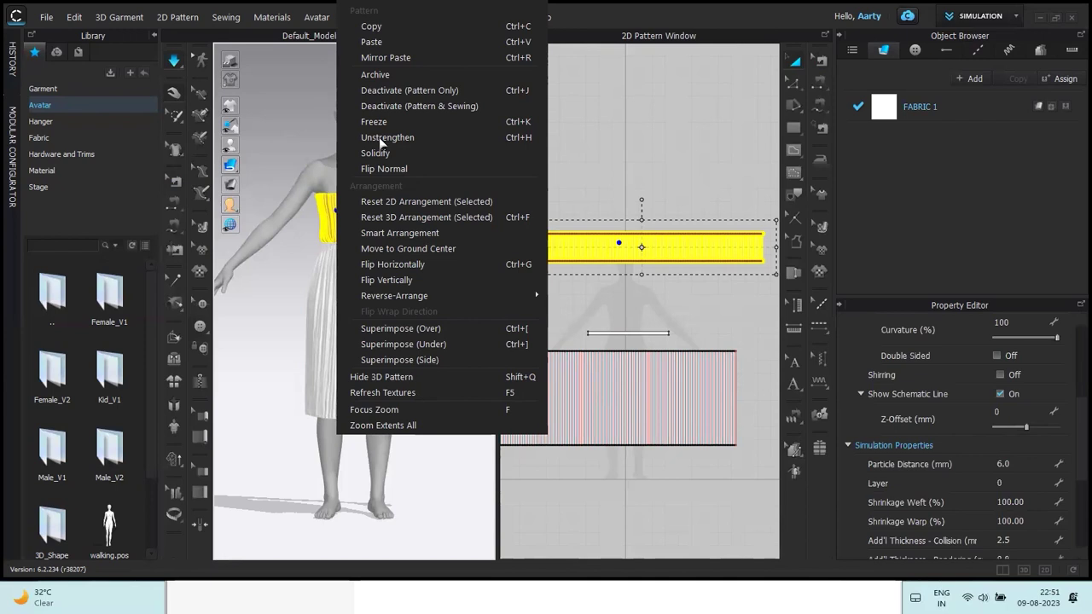
{"action": "left_click", "coordinate": [379, 137]}
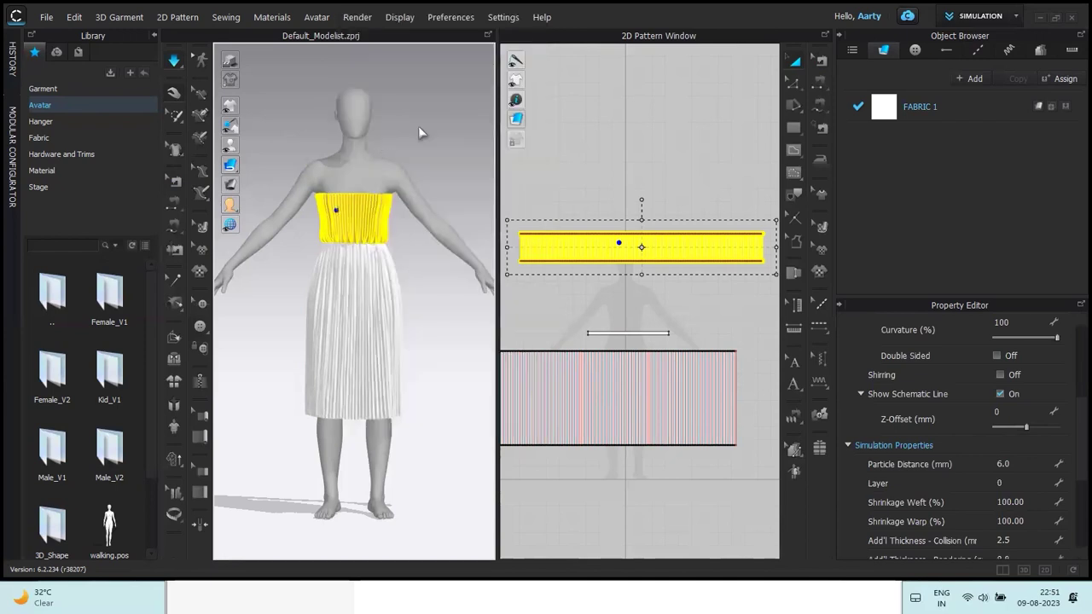
{"action": "left_click", "coordinate": [445, 163]}
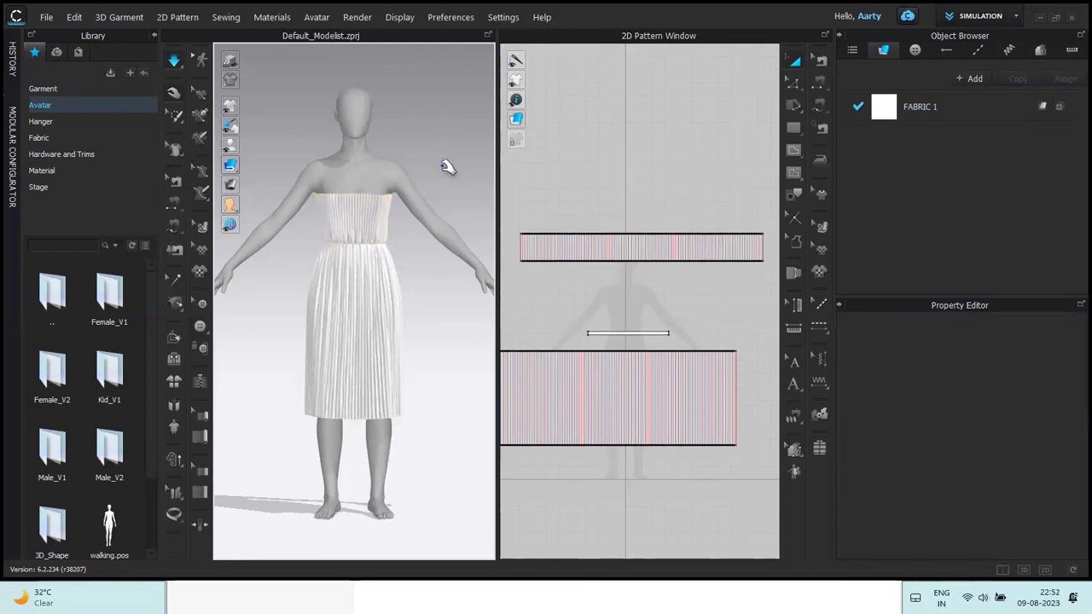
{"action": "left_click", "coordinate": [363, 214]}
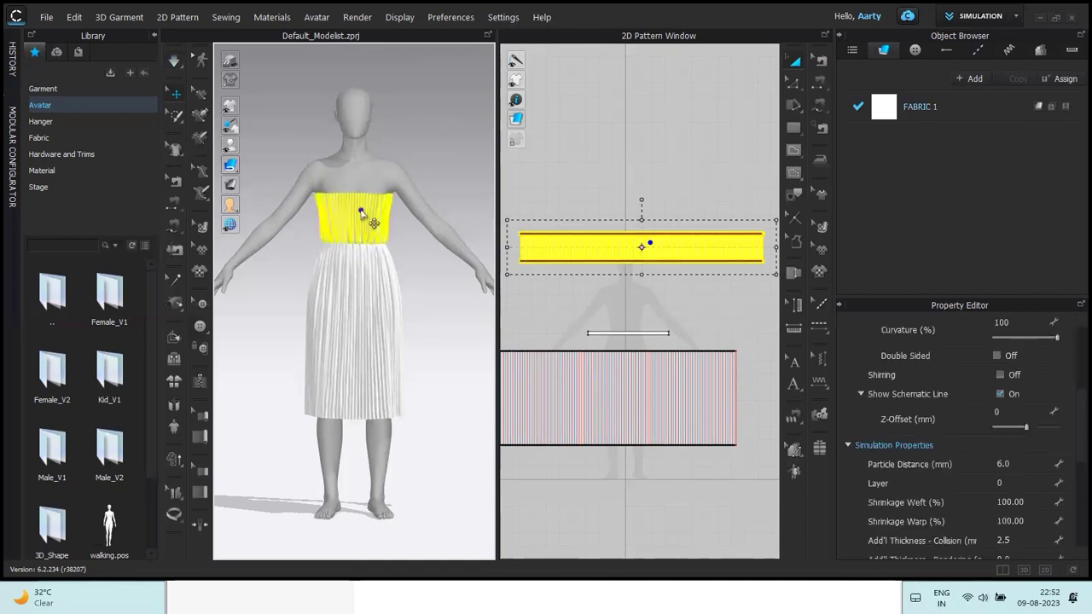
{"action": "left_click", "coordinate": [431, 120]}
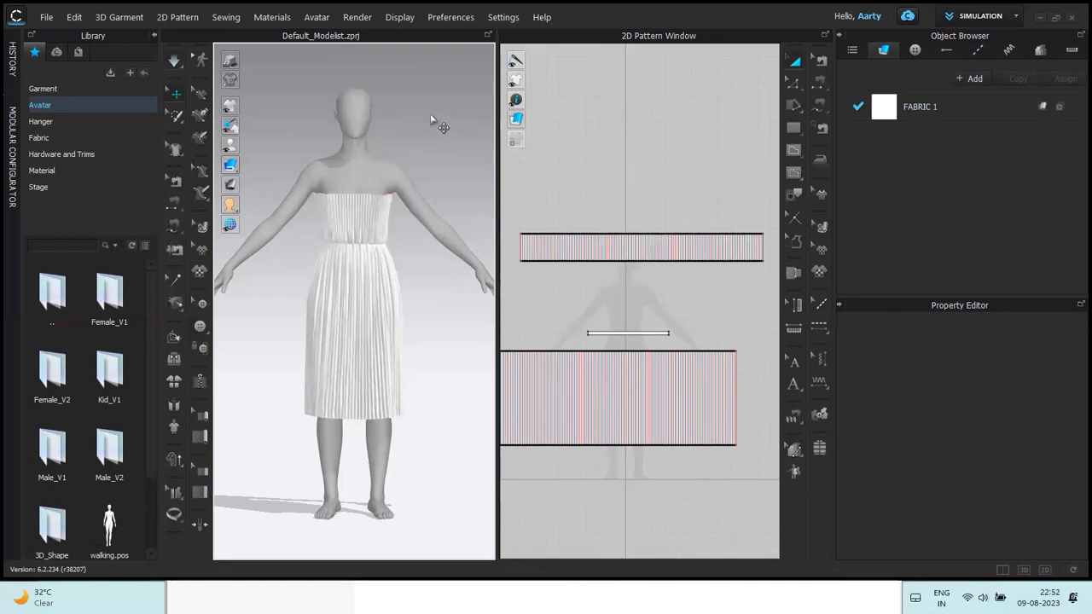
{"action": "mouse_move", "coordinate": [429, 110]}
{"action": "right_mouse_down"}
{"action": "mouse_move", "coordinate": [202, 103]}
{"action": "mouse_move", "coordinate": [308, 108]}
{"action": "mouse_move", "coordinate": [486, 160]}
{"action": "mouse_move", "coordinate": [441, 108]}
{"action": "mouse_move", "coordinate": [400, 99]}
{"action": "mouse_move", "coordinate": [422, 120]}
{"action": "right_mouse_up"}
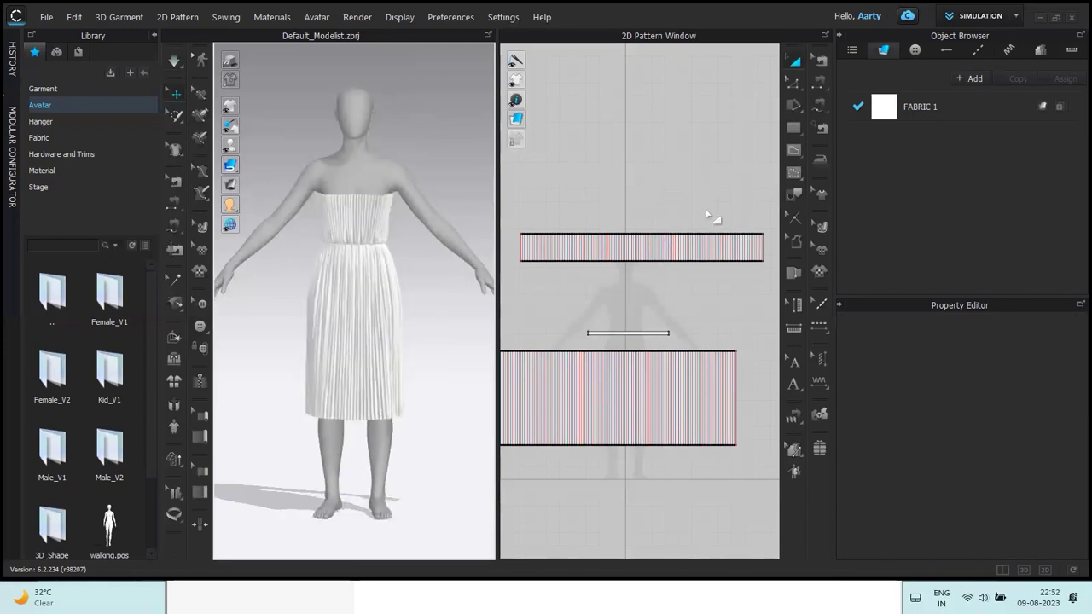
Set FABRIC 1's material type to Fabric_Silk/Satin.
{"action": "left_click", "coordinate": [950, 106]}
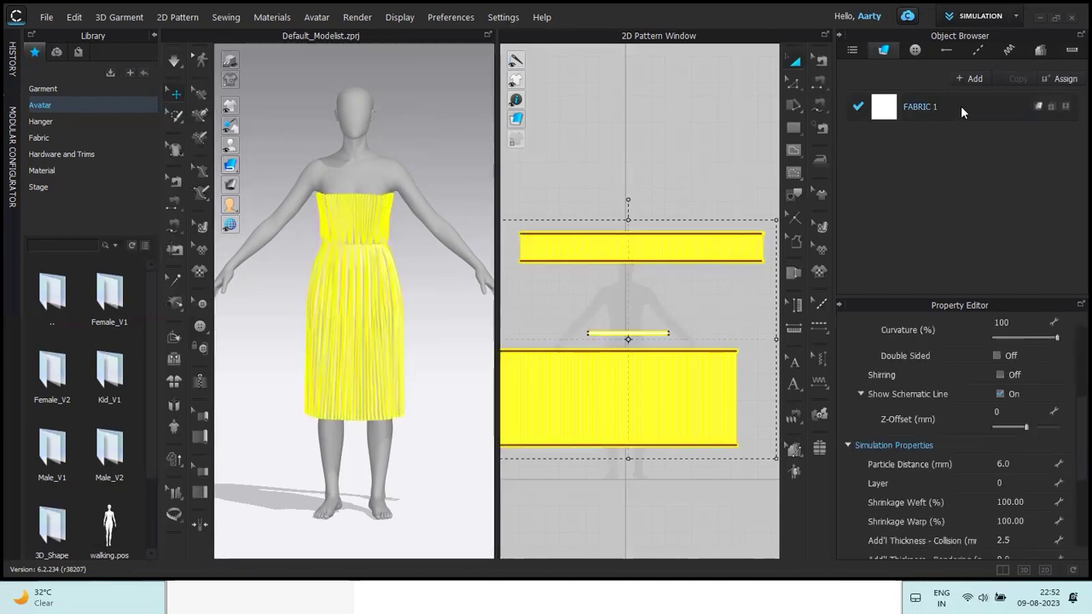
{"action": "left_click", "coordinate": [959, 106]}
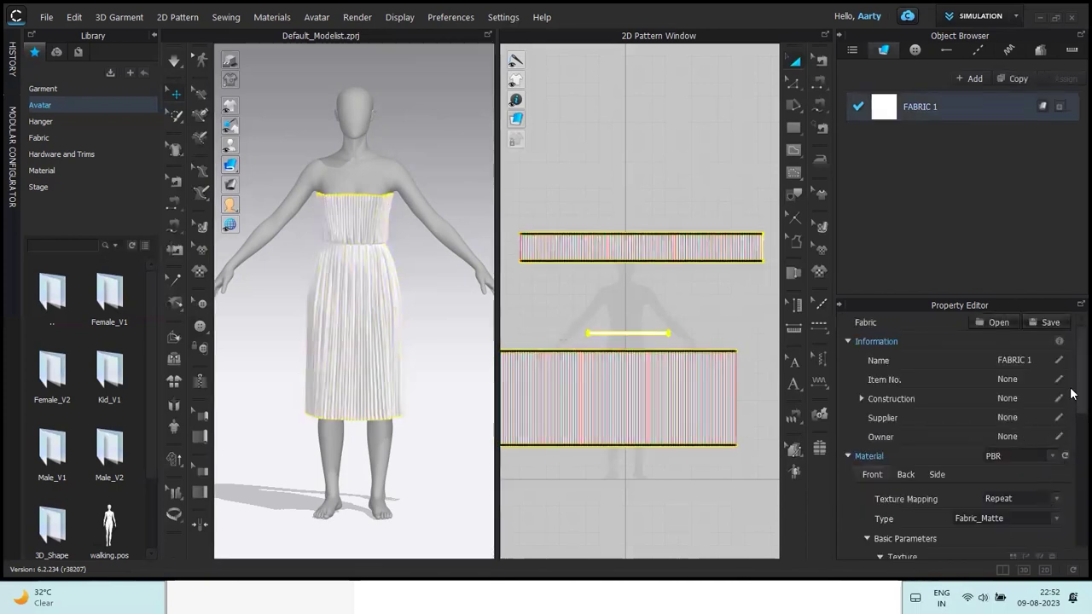
{"action": "scroll", "coordinate": [1072, 394], "scroll_direction": "down", "scroll_amount": 4}
{"action": "left_click", "coordinate": [1034, 381]}
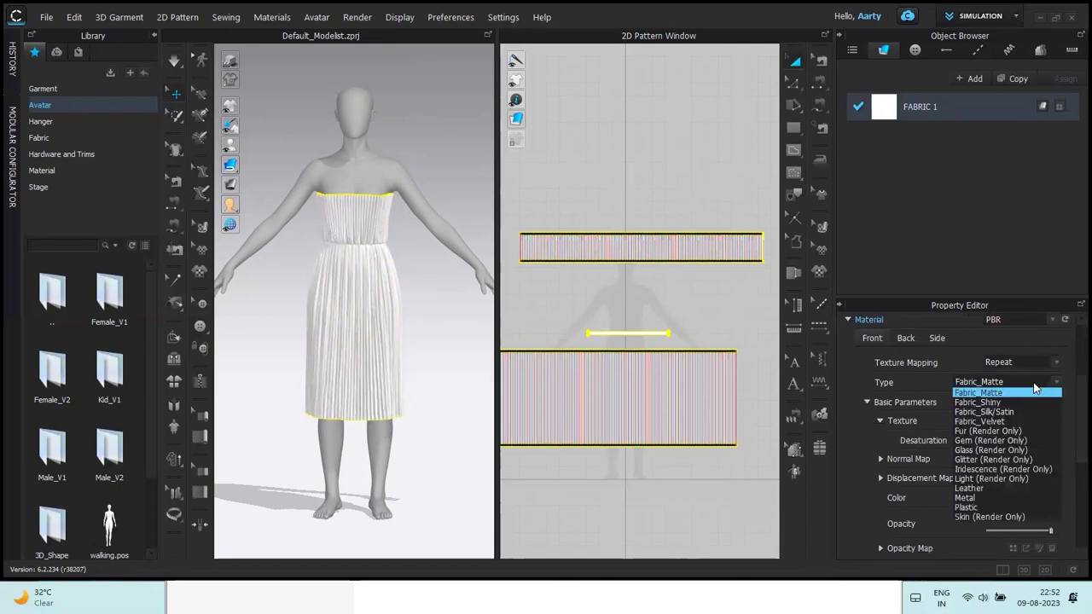
{"action": "left_click", "coordinate": [990, 412]}
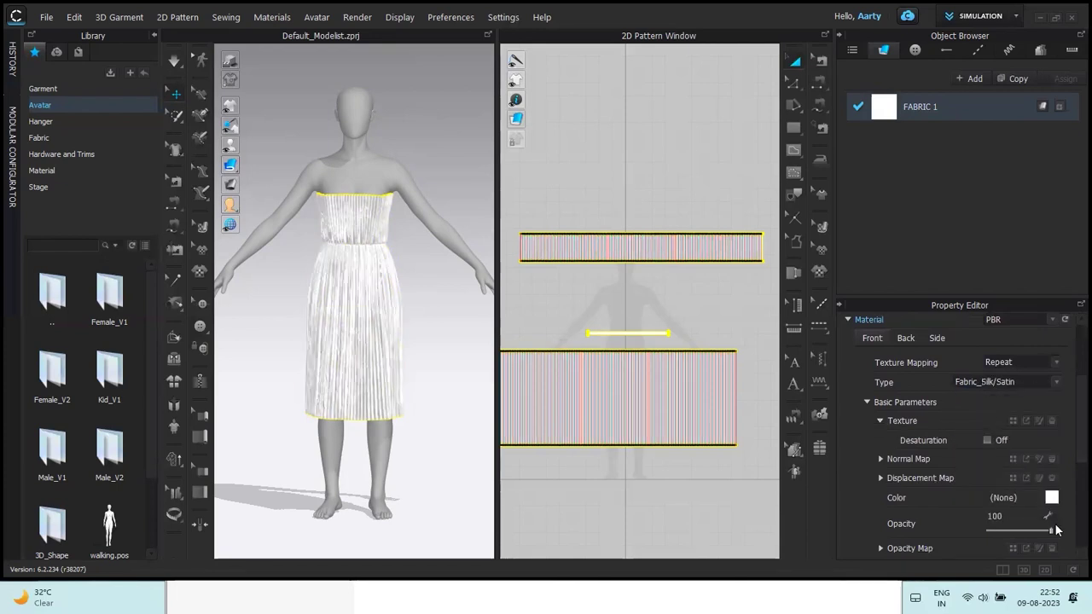
Colour FABRIC 1 a dark olive yellow, 818112.
{"action": "left_click", "coordinate": [1052, 499]}
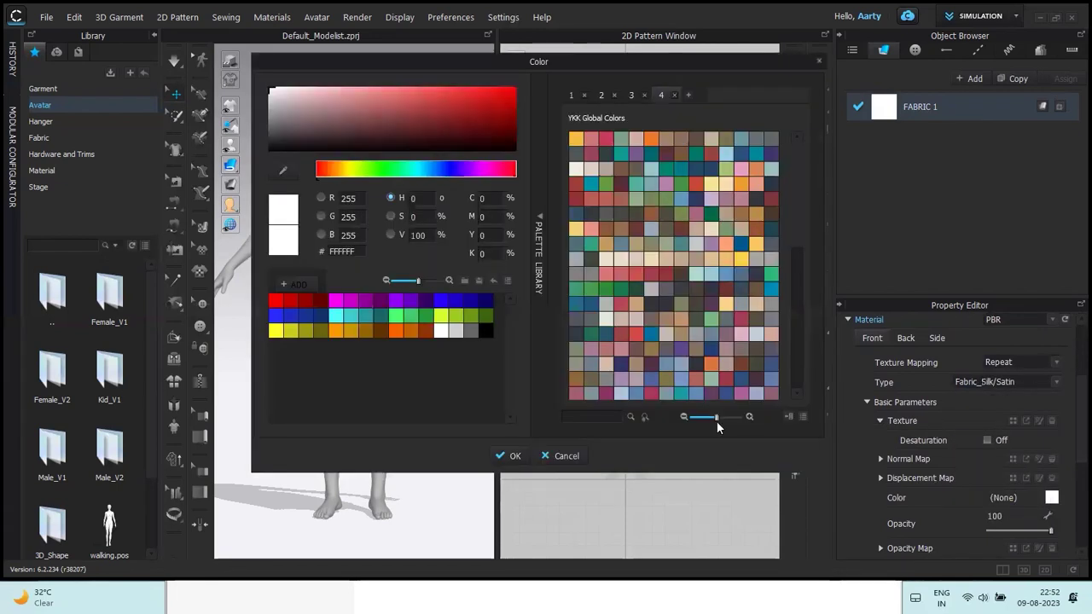
{"action": "left_click", "coordinate": [349, 332]}
{"action": "left_click_drag", "start_coordinate": [361, 58], "coordinate": [571, 67]}
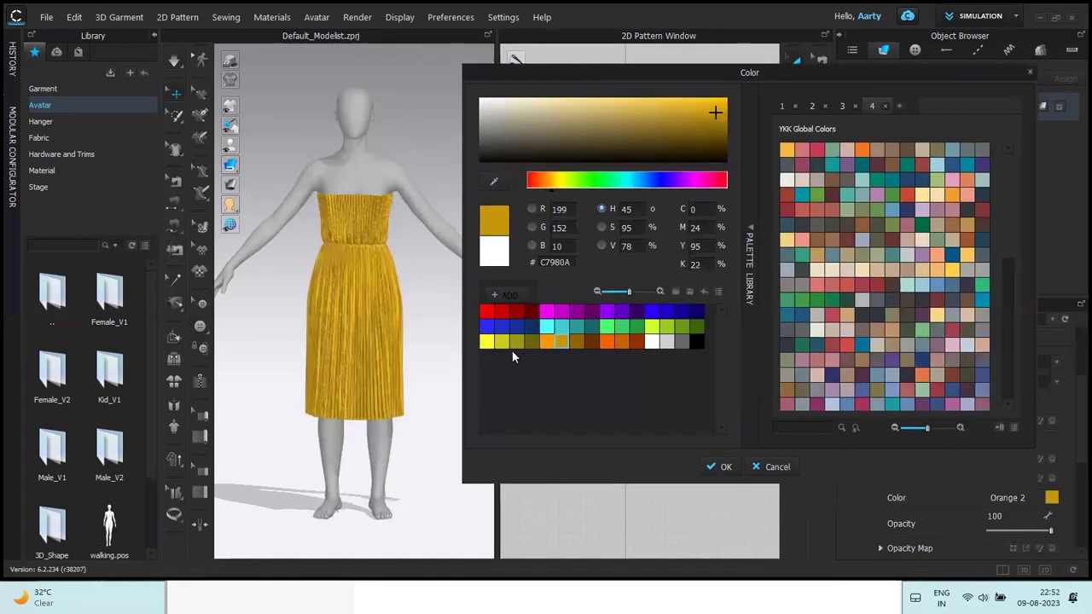
{"action": "left_click", "coordinate": [501, 341]}
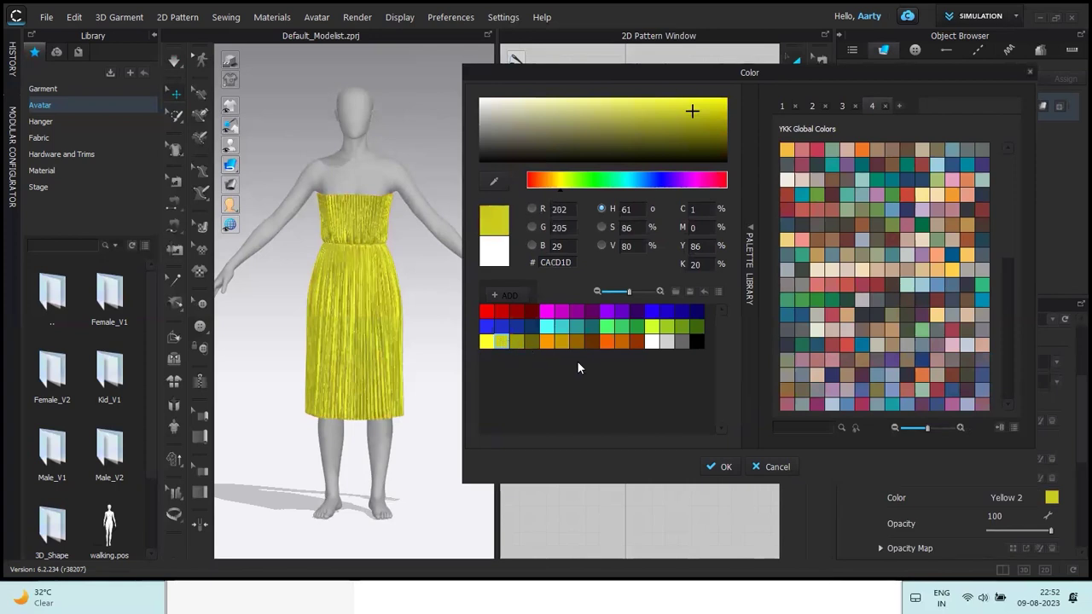
{"action": "left_click", "coordinate": [516, 343]}
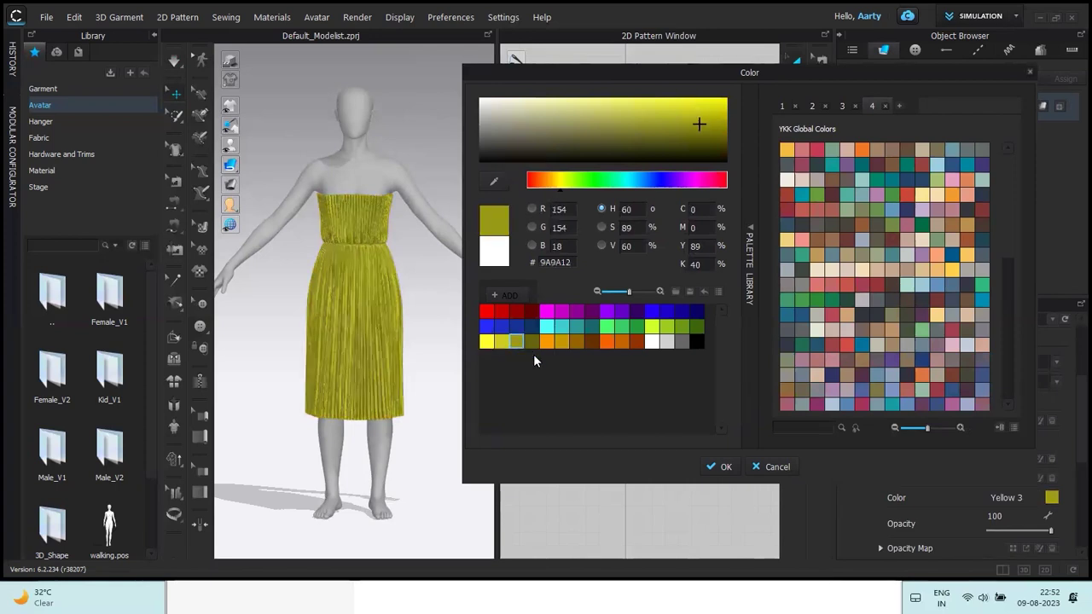
{"action": "left_click", "coordinate": [693, 131]}
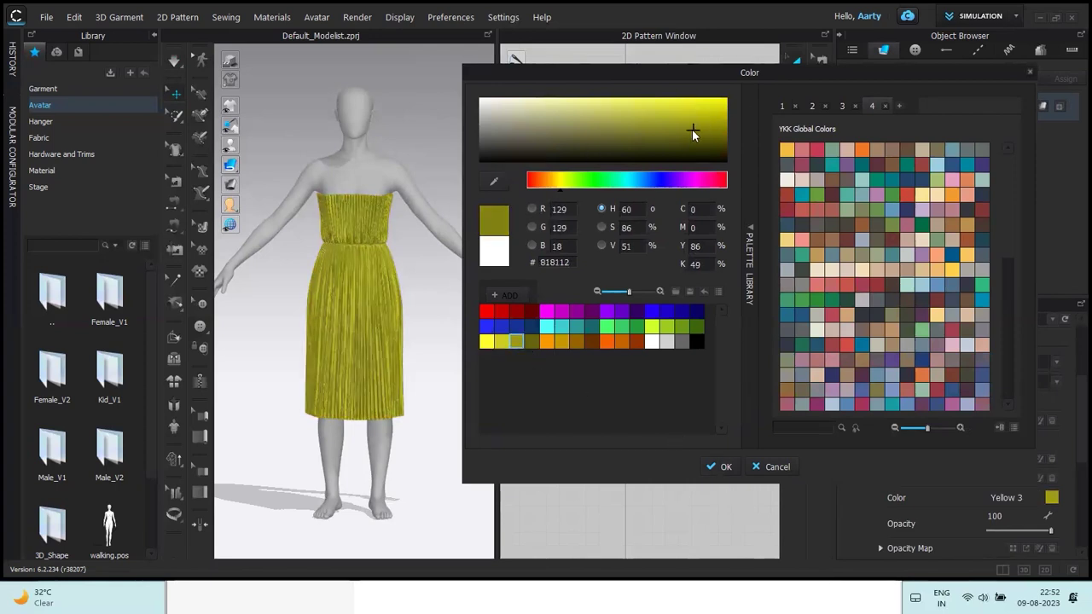
Confirm the 818112 fabric colour and inspect the satin dress from back, side and front.
{"action": "left_click", "coordinate": [717, 465]}
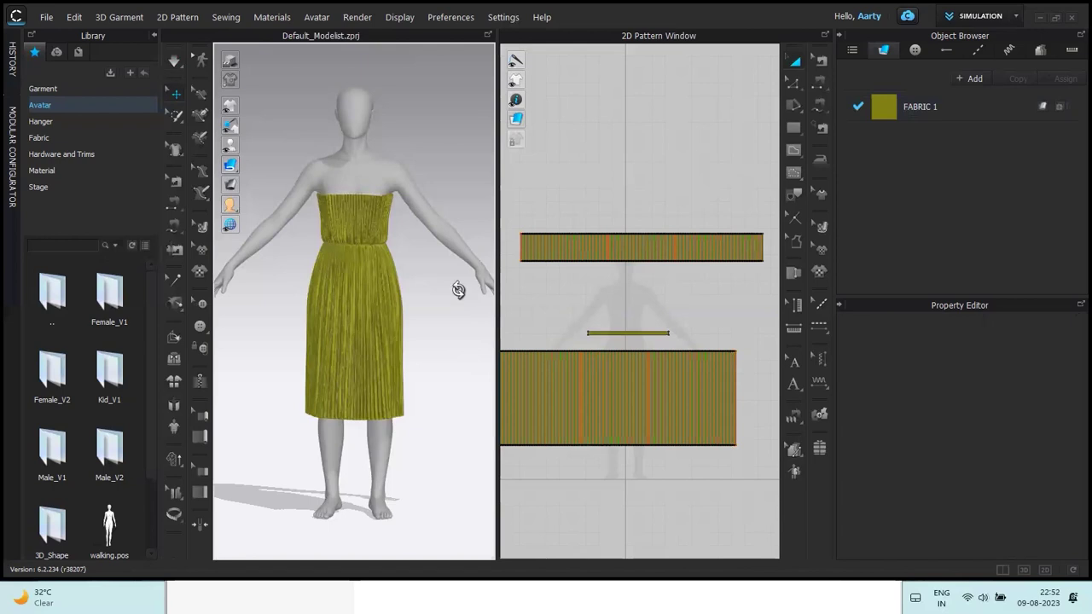
{"action": "key", "text": "2"}
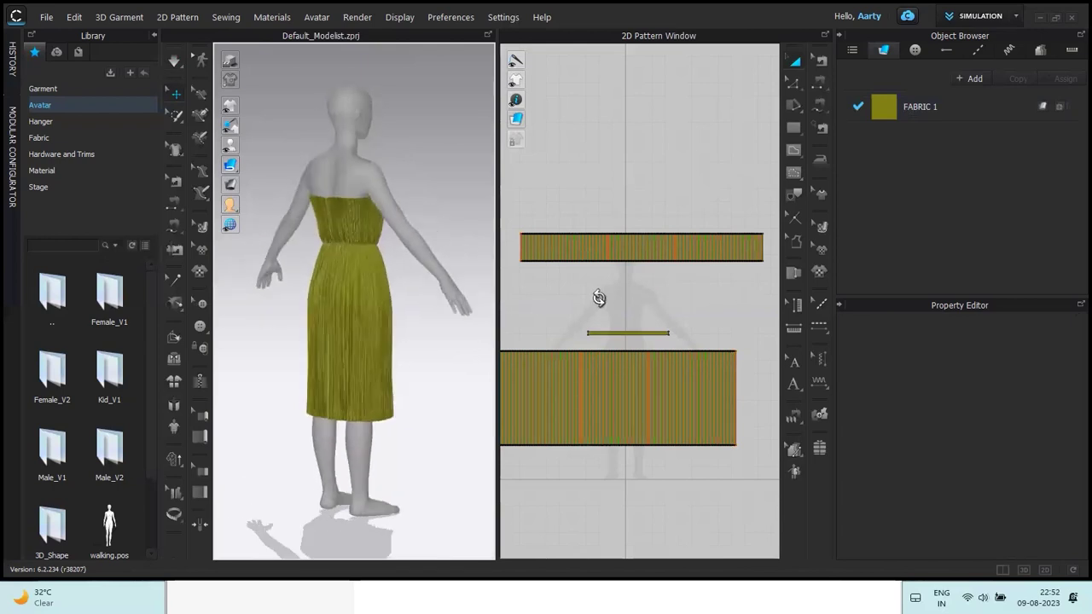
{"action": "key", "text": "0"}
{"action": "key", "text": "4"}
{"action": "right_click_drag", "start_coordinate": [285, 285], "coordinate": [485, 291]}
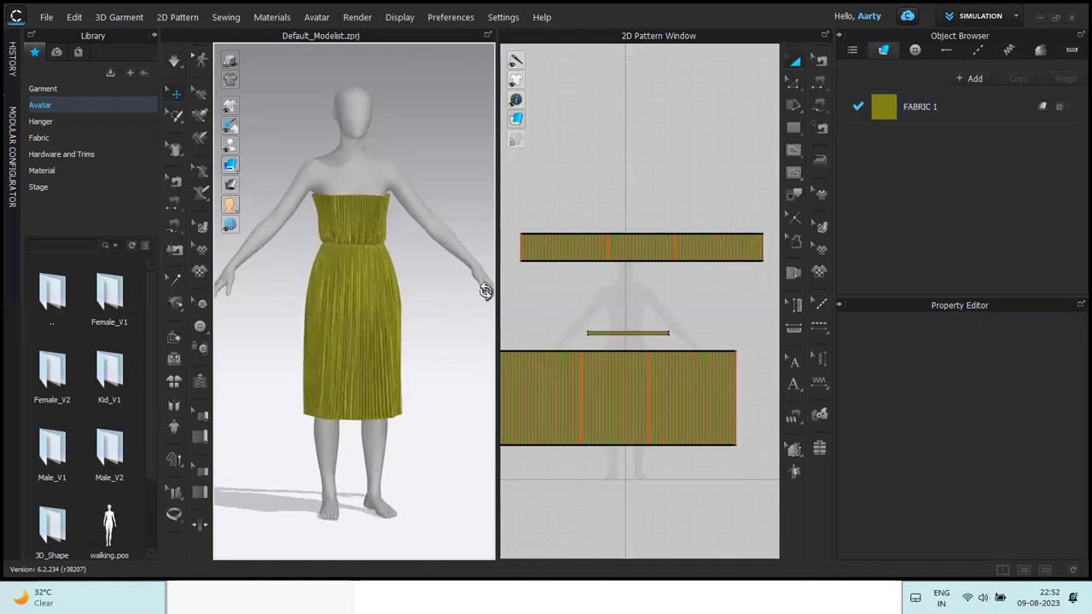